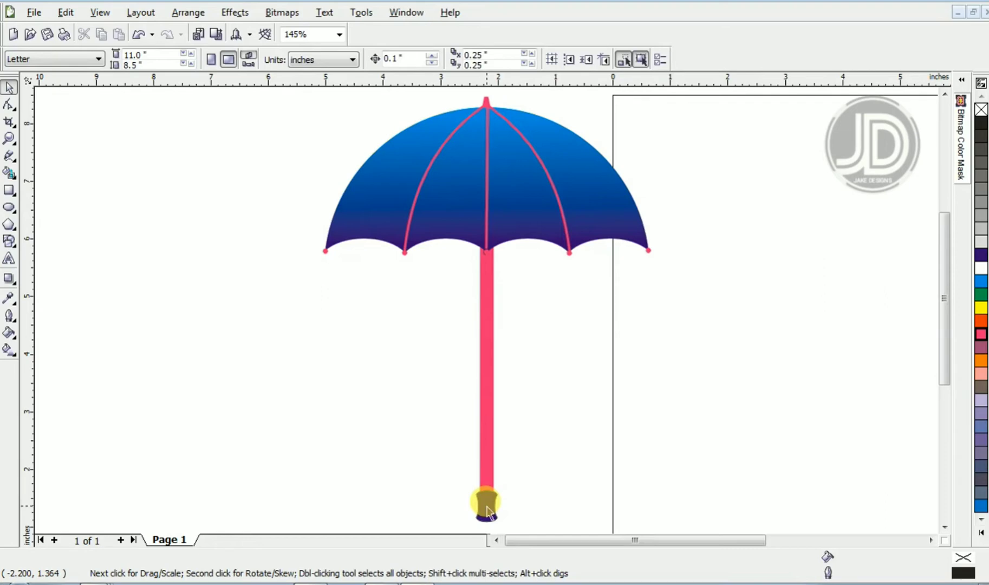
Zoom to about 120% so the reference umbrella and the blank page fill the view.
key(F3)
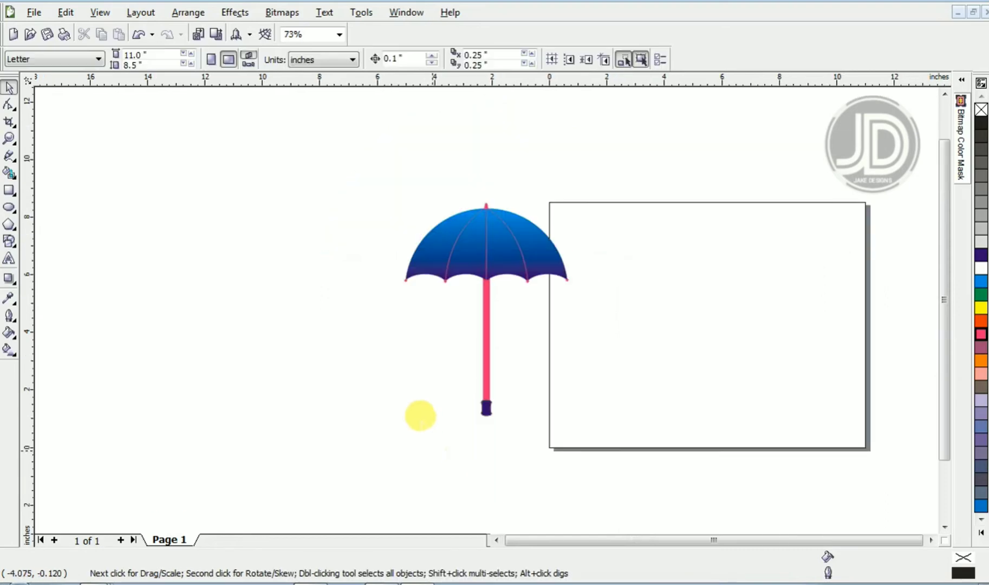
key(z)
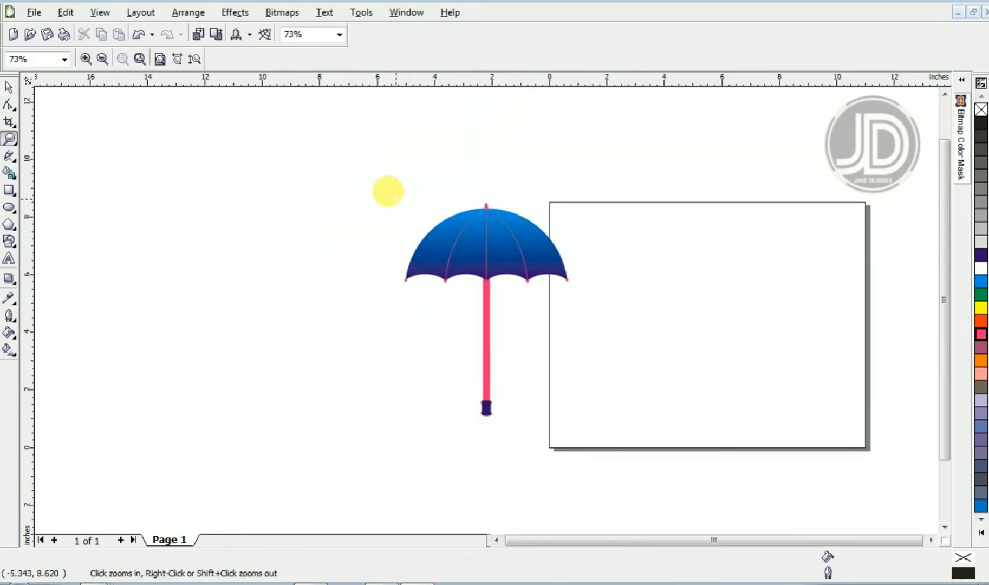
drag(387, 189, 786, 450)
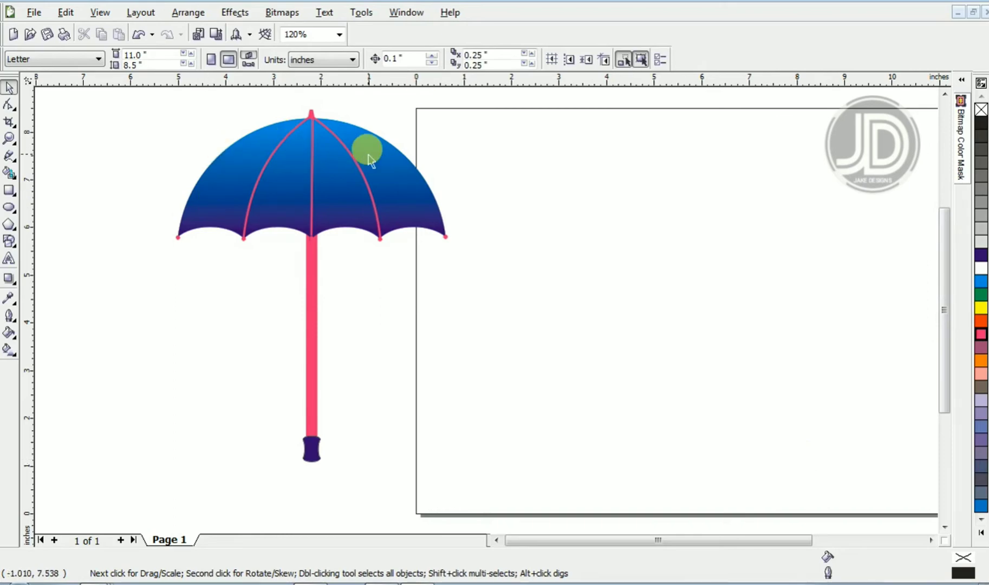
Draw a 5.224-inch circle on the blank page.
click(9, 208)
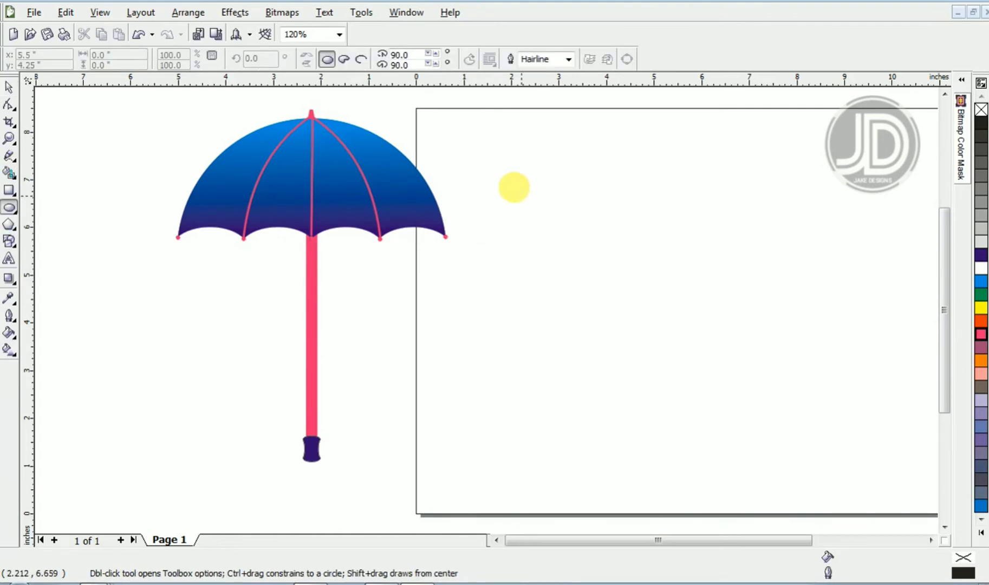
drag(513, 186, 761, 308)
key(space)
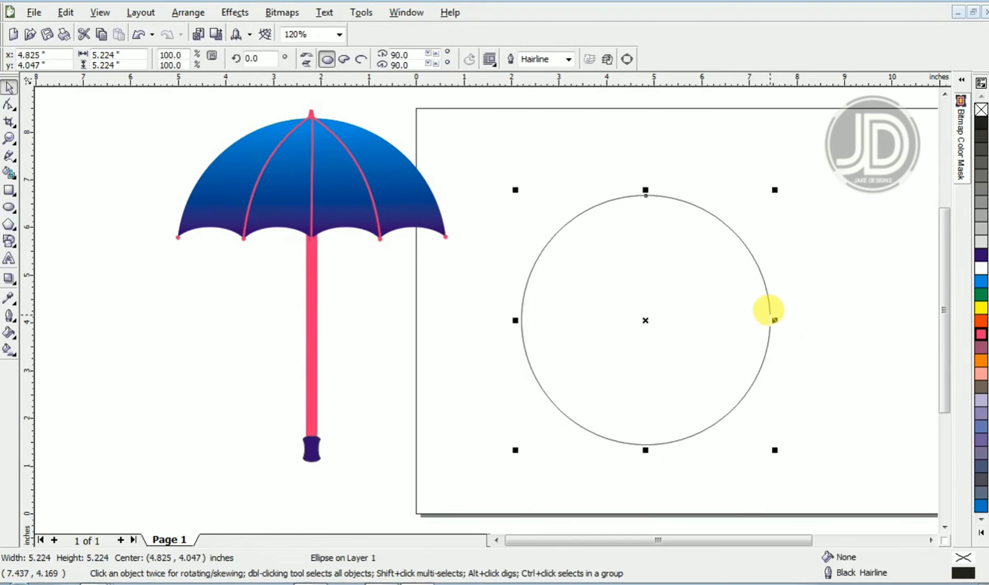
Try a 180° pie half-circle on the circle, then undo back to a full circle.
click(347, 61)
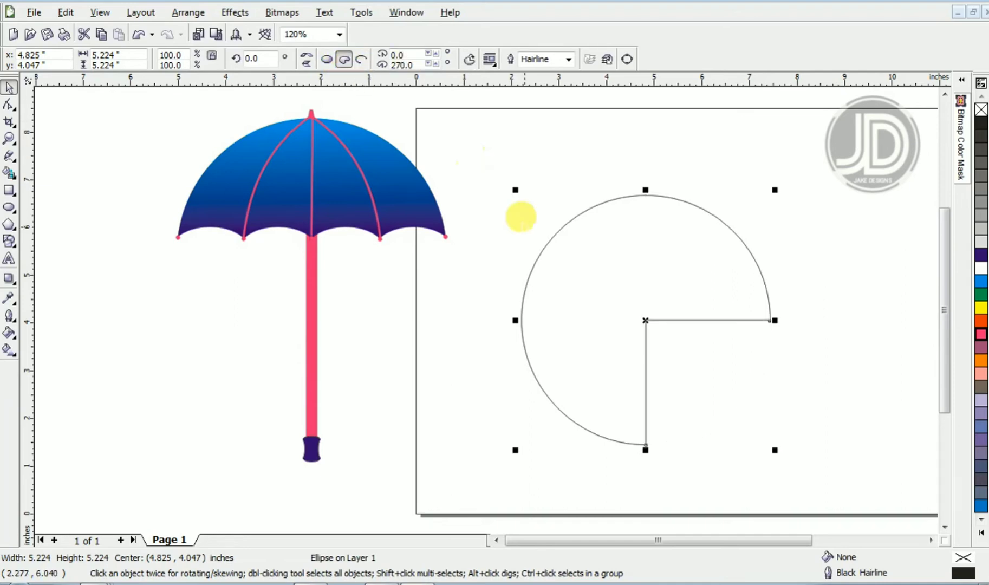
double_click(401, 64)
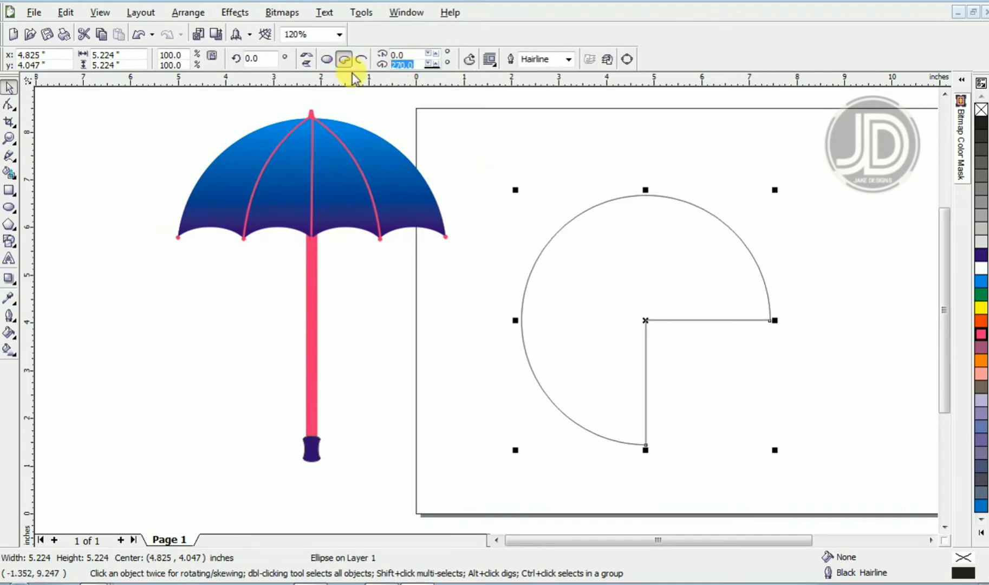
text(180)
key(Return)
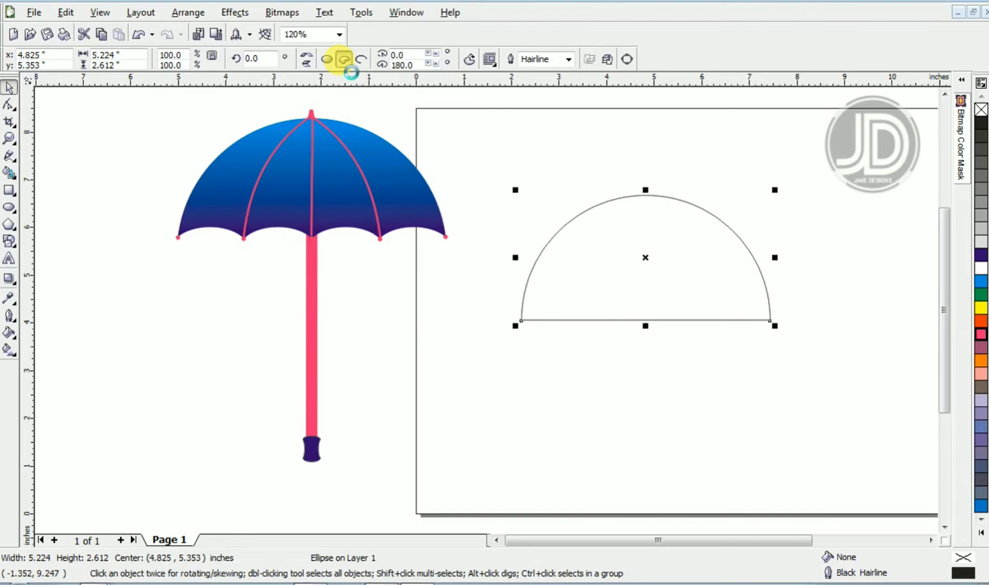
key(ctrl+z)
key(ctrl+z)
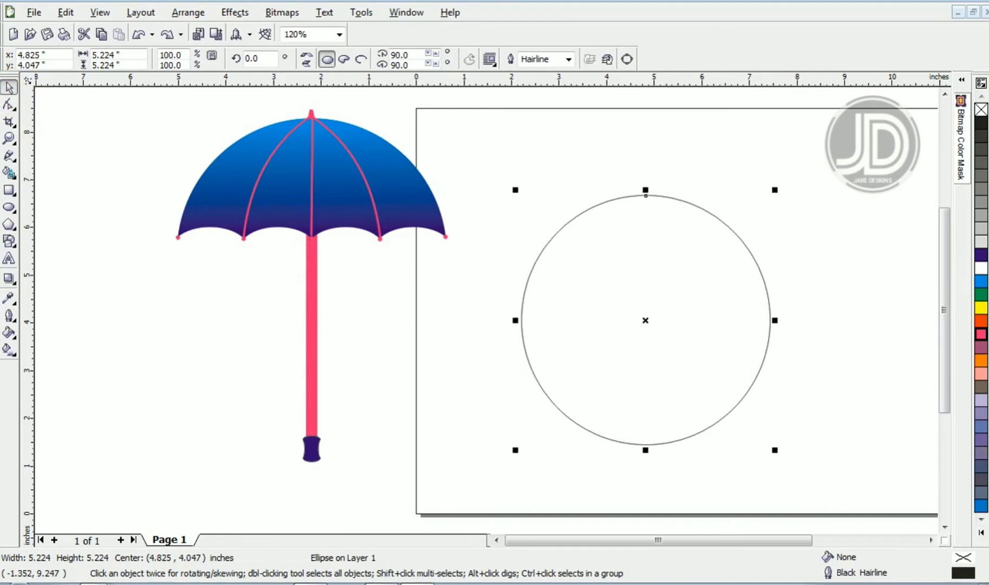
Draw a rectangle over the circle's lower half and select it together with the circle.
click(10, 192)
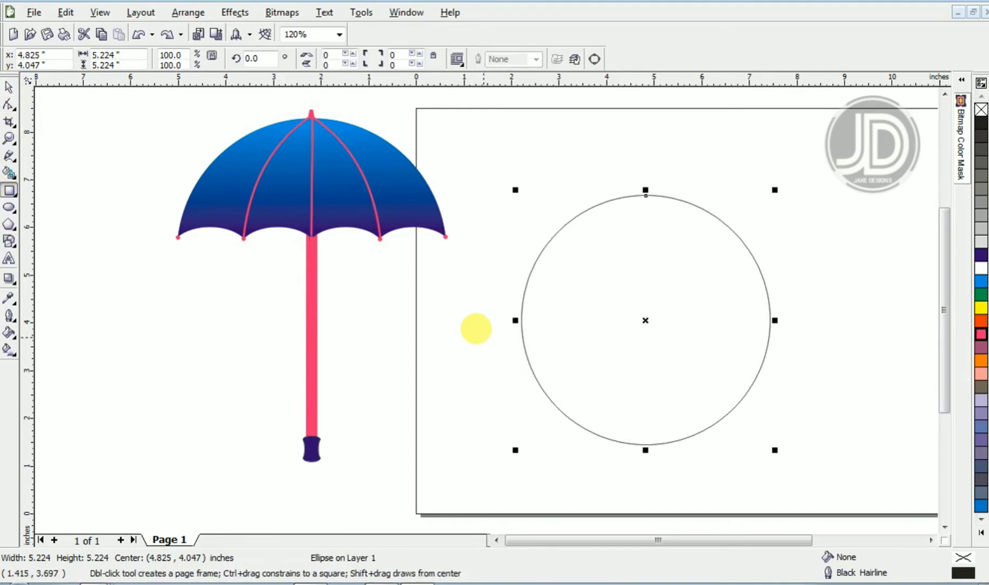
drag(473, 319, 833, 458)
key(space)
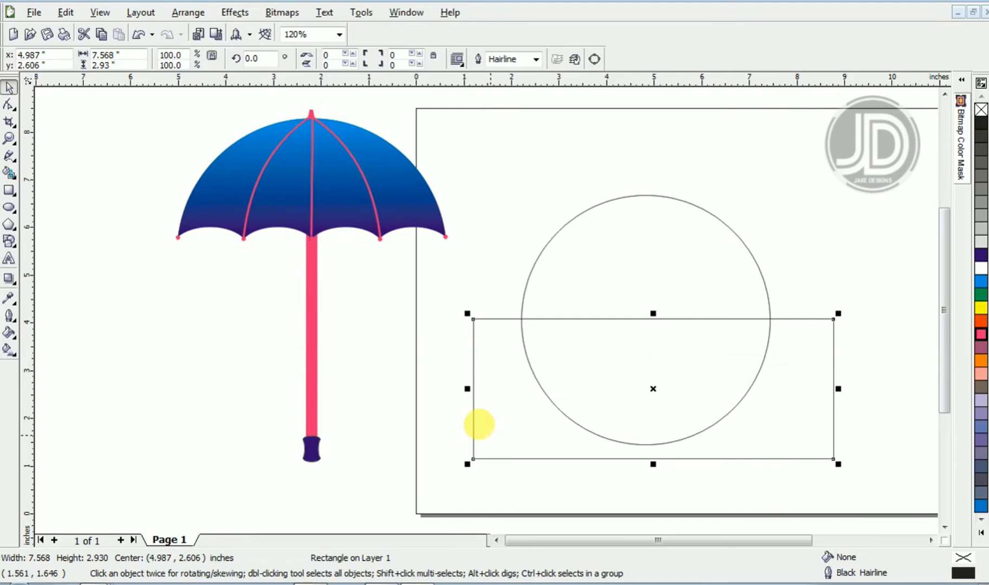
shift+click(620, 251)
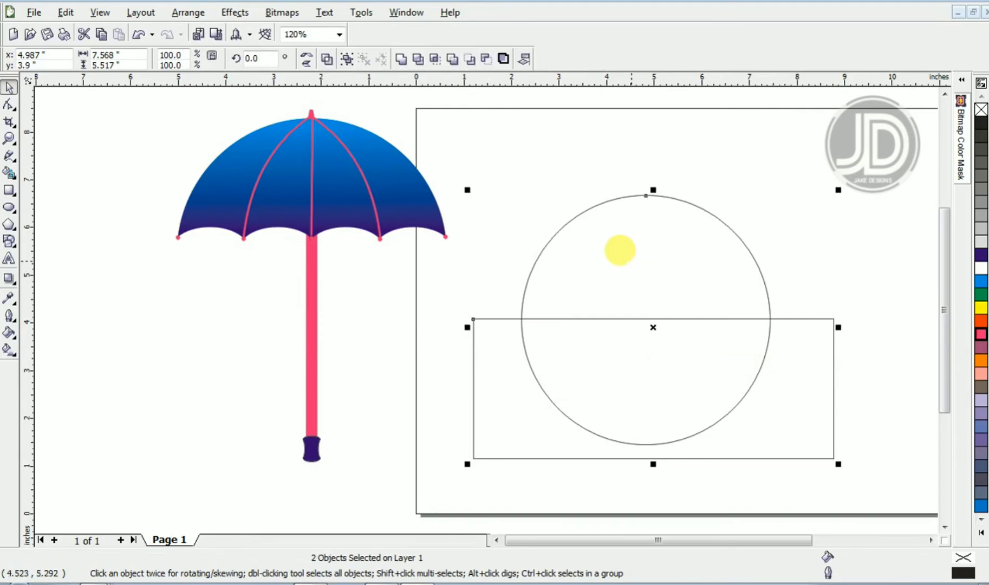
Trim the rectangle's area from the circle, then delete the rectangle.
click(401, 60)
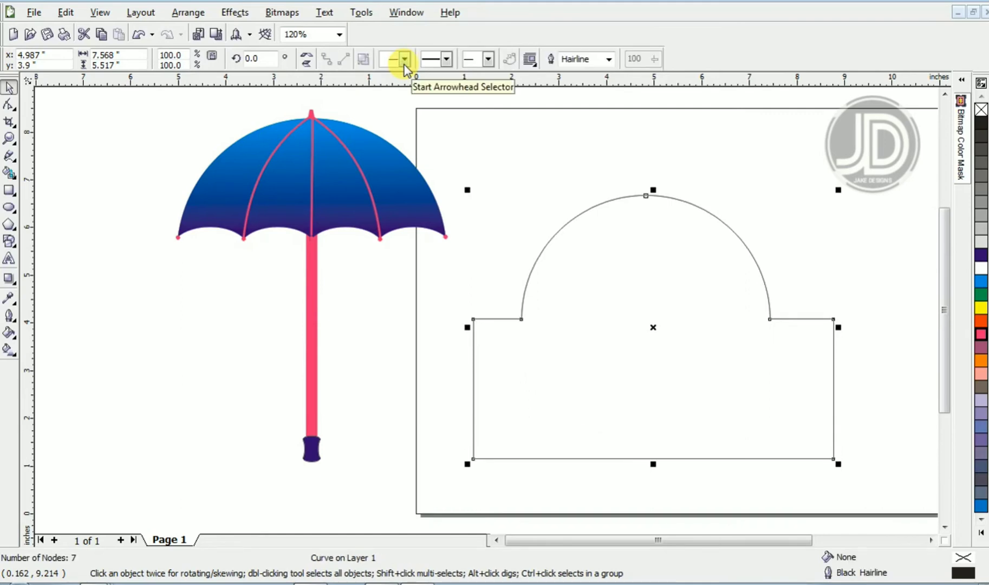
key(ctrl+z)
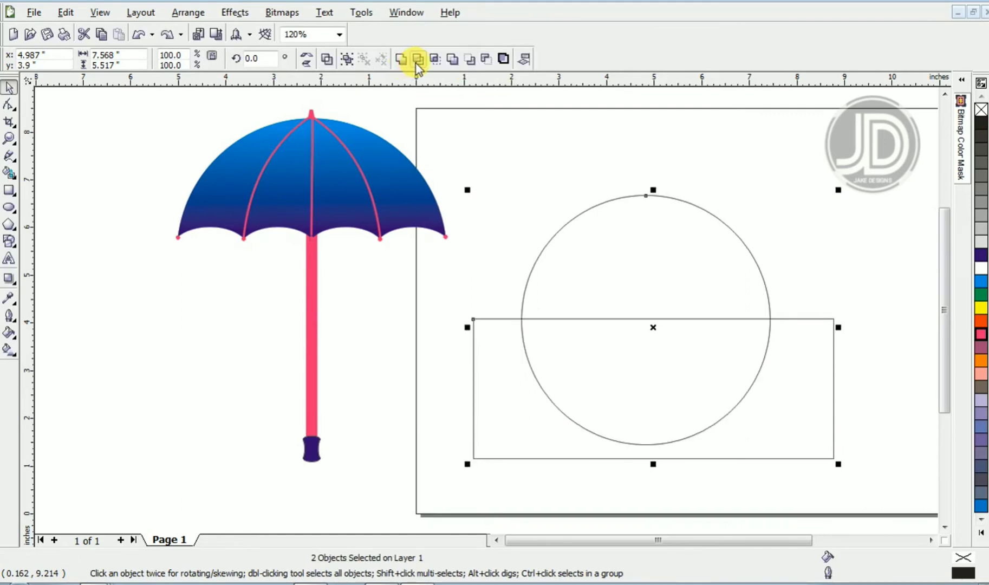
click(417, 60)
click(637, 366)
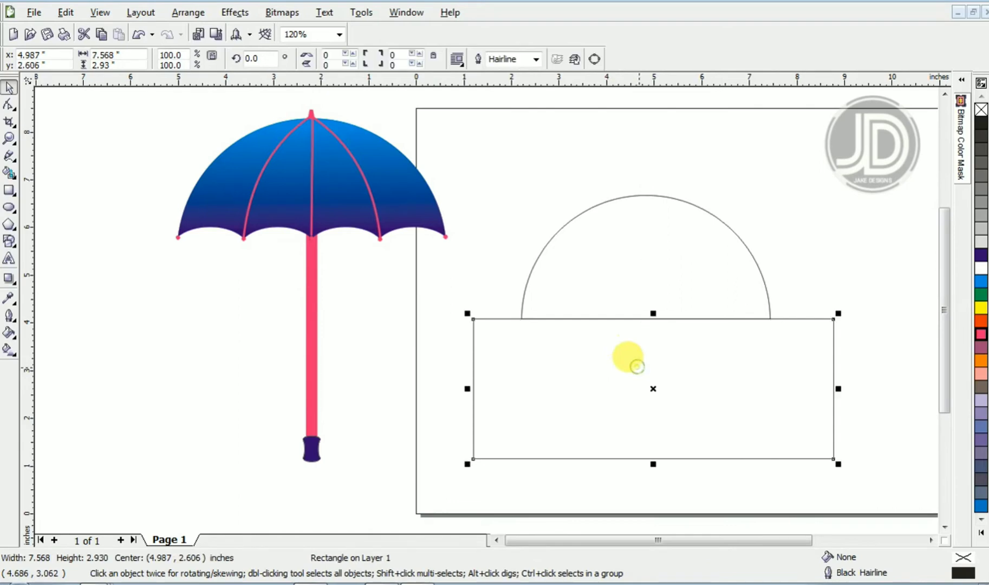
key(Delete)
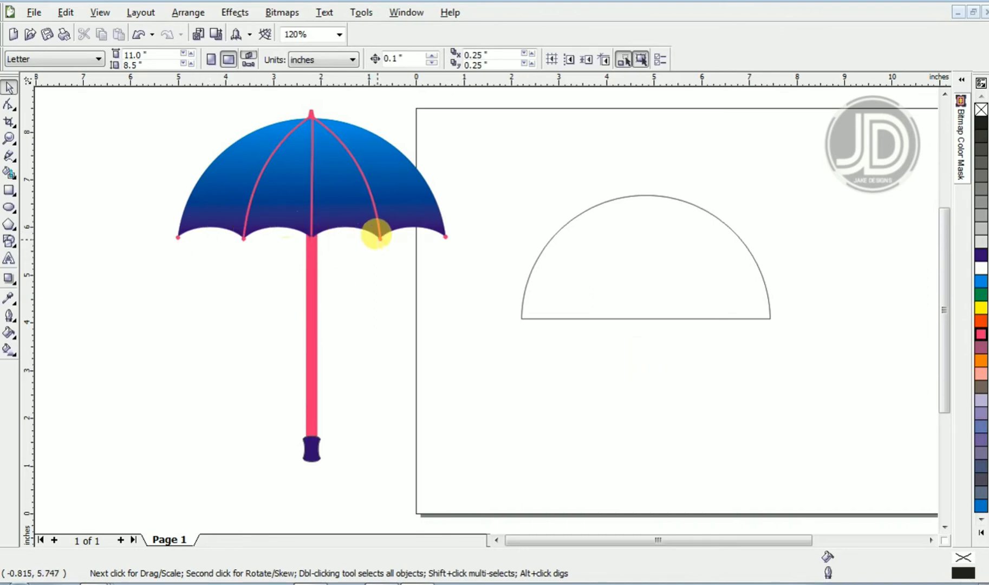
Move the semicircle higher on the page and zoom in close on it.
drag(621, 267, 617, 186)
key(z)
drag(511, 109, 758, 254)
key(space)
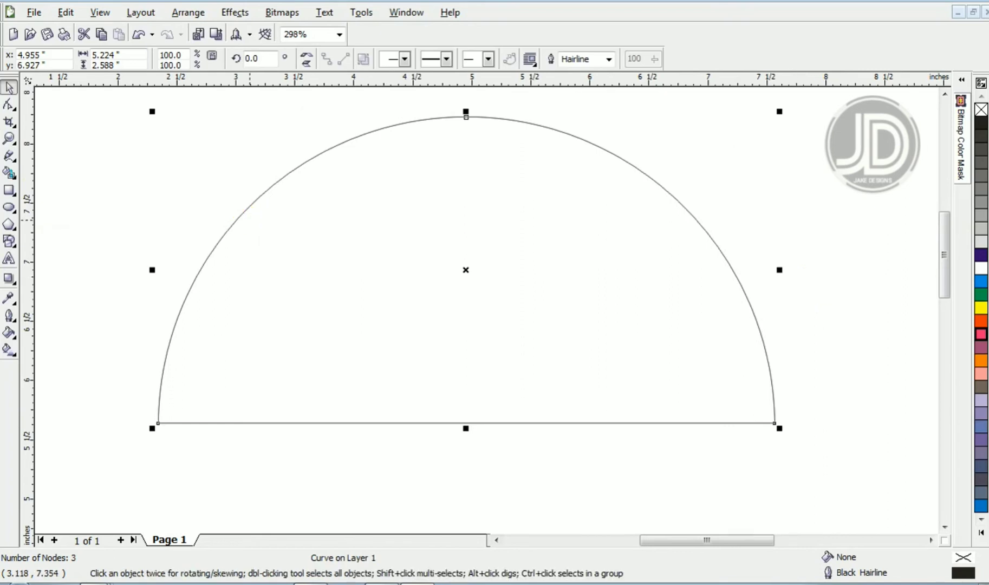
Draw a flat 1.345 × 0.427-inch ellipse centred on the semicircle's bottom-left corner.
click(8, 207)
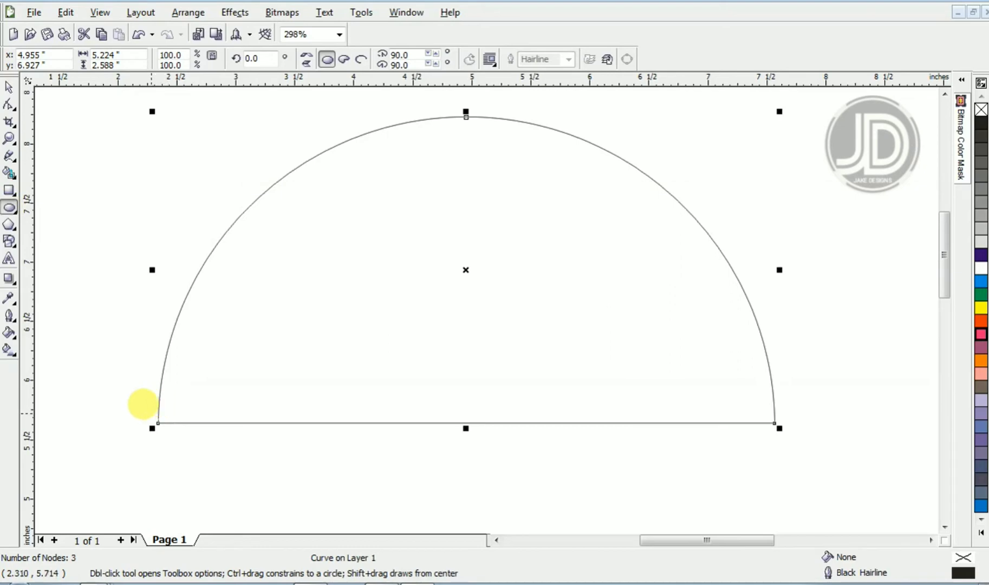
drag(156, 400, 315, 452)
key(space)
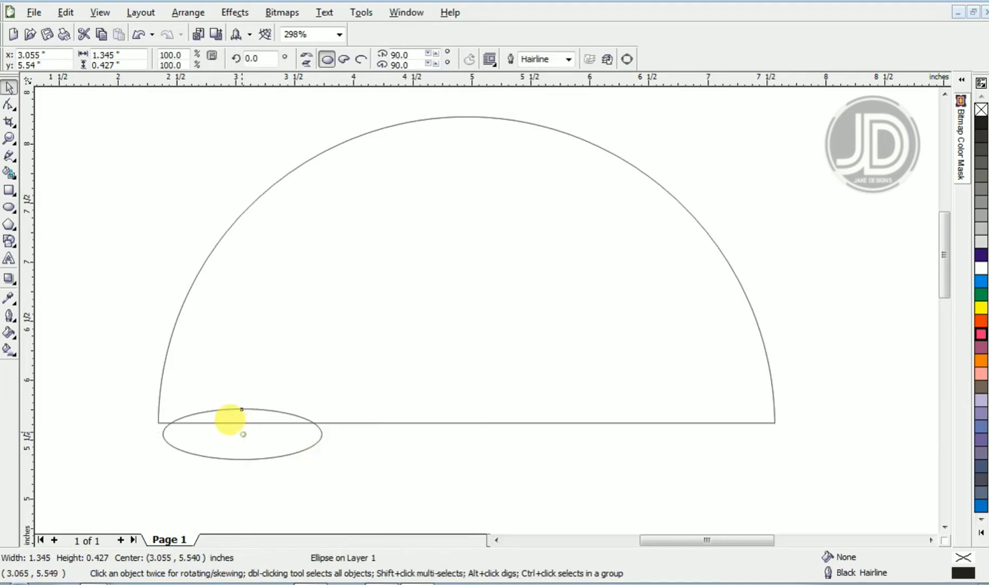
drag(230, 418, 228, 410)
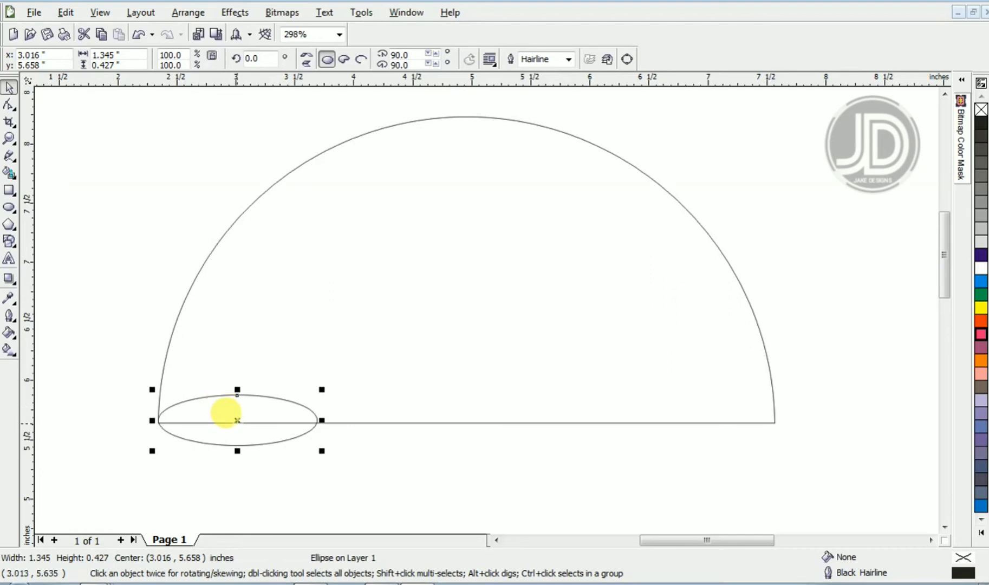
key(ctrl+d)
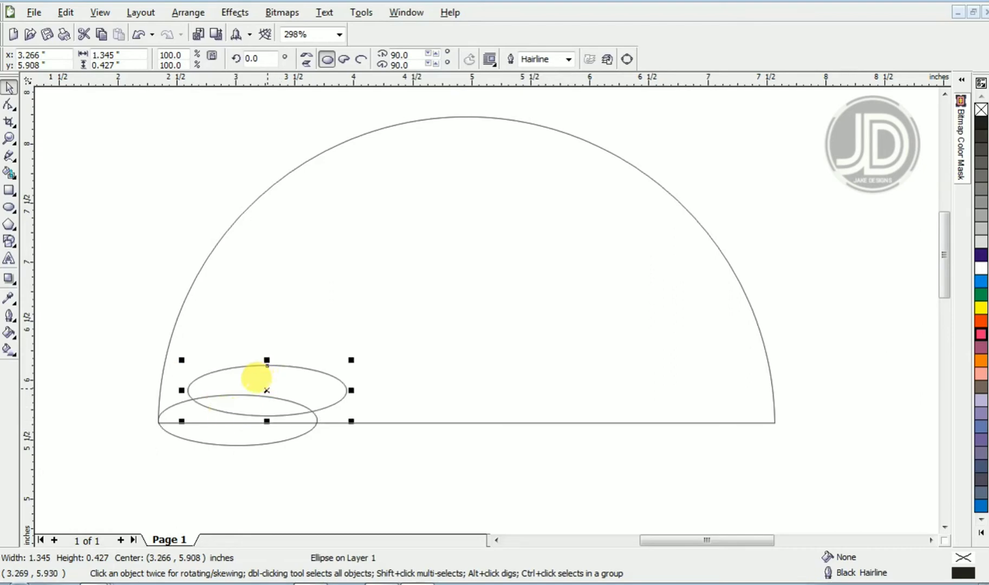
drag(261, 380, 378, 405)
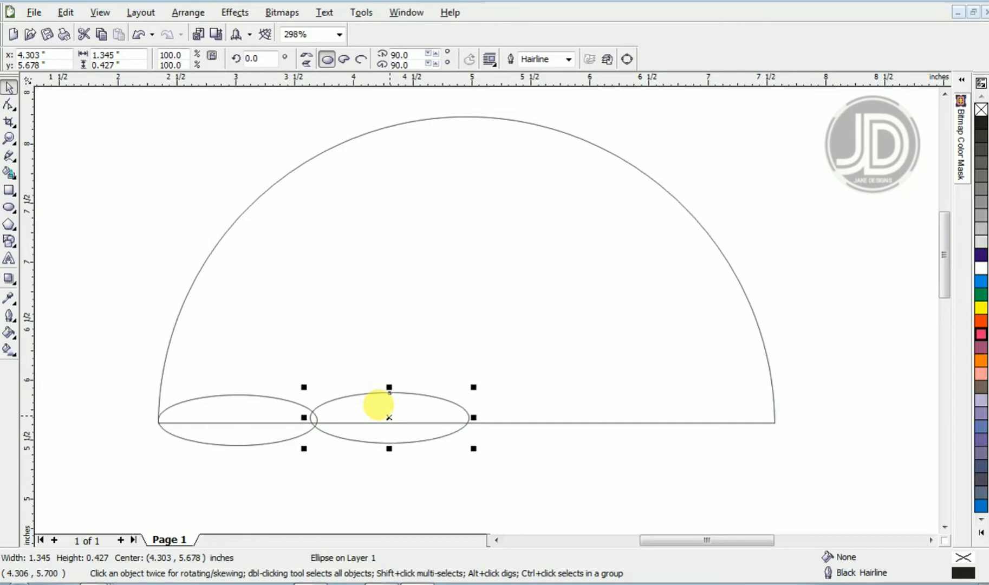
key(Delete)
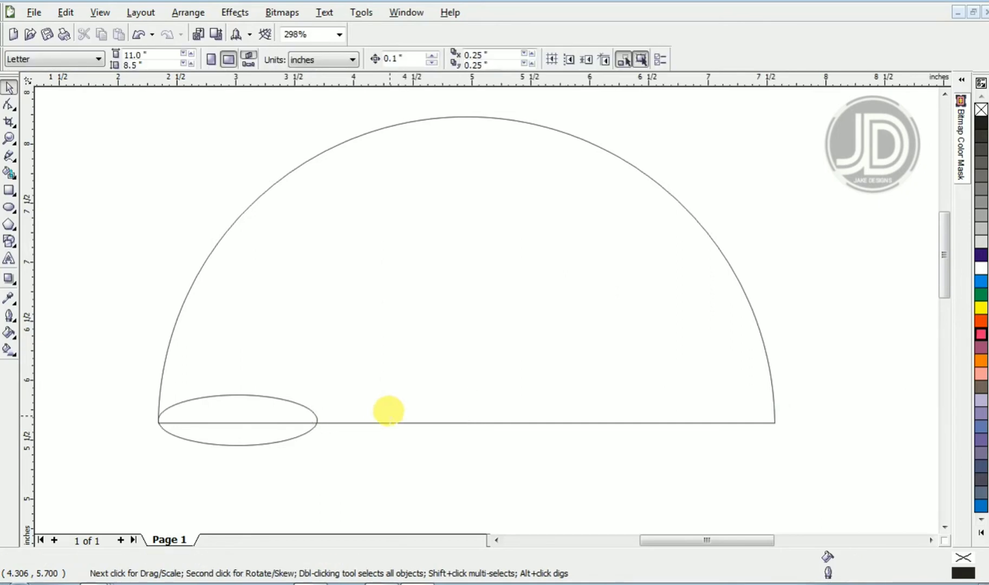
click(285, 393)
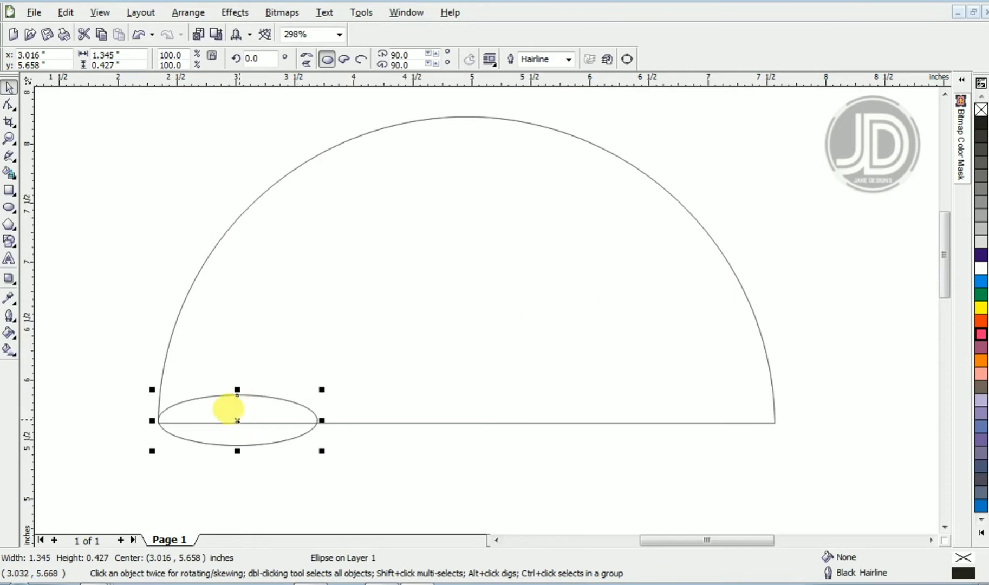
mouse_move(237, 421)
mouse_down()
mouse_move(372, 334)
mouse_move(435, 323)
mouse_move(444, 331)
mouse_move(594, 230)
mouse_move(658, 245)
mouse_move(626, 371)
mouse_move(514, 336)
mouse_move(305, 354)
mouse_move(328, 378)
mouse_move(320, 404)
mouse_move(342, 467)
mouse_move(331, 388)
mouse_move(338, 344)
mouse_move(349, 433)
mouse_move(374, 378)
mouse_move(409, 343)
mouse_move(345, 389)
mouse_move(355, 400)
mouse_move(317, 346)
mouse_move(256, 300)
mouse_move(236, 121)
mouse_move(244, 421)
mouse_move(302, 439)
mouse_move(382, 442)
mouse_move(302, 302)
mouse_move(119, 413)
mouse_move(318, 388)
mouse_move(130, 361)
mouse_move(285, 421)
mouse_move(331, 382)
mouse_move(371, 405)
mouse_up()
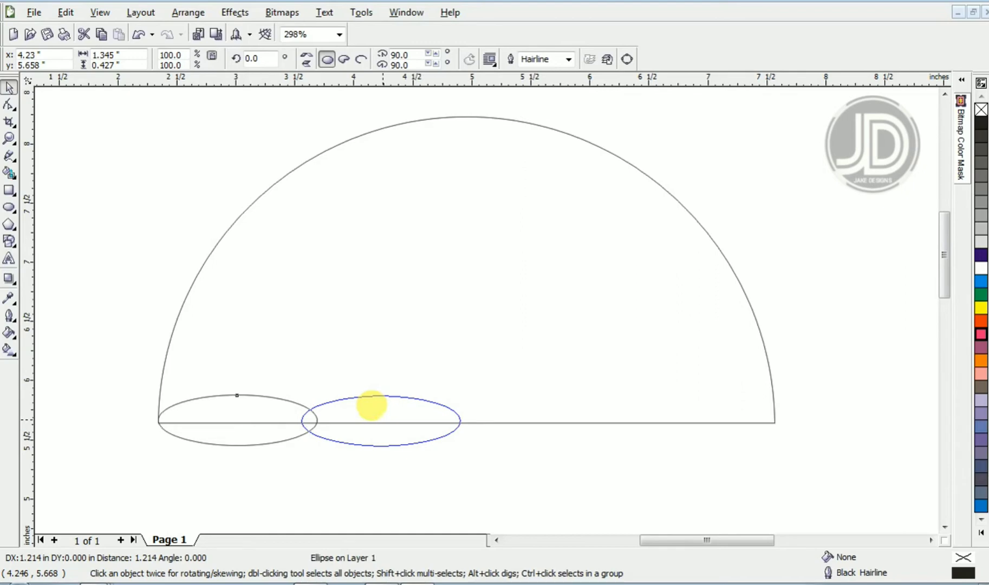
drag(371, 405, 371, 405)
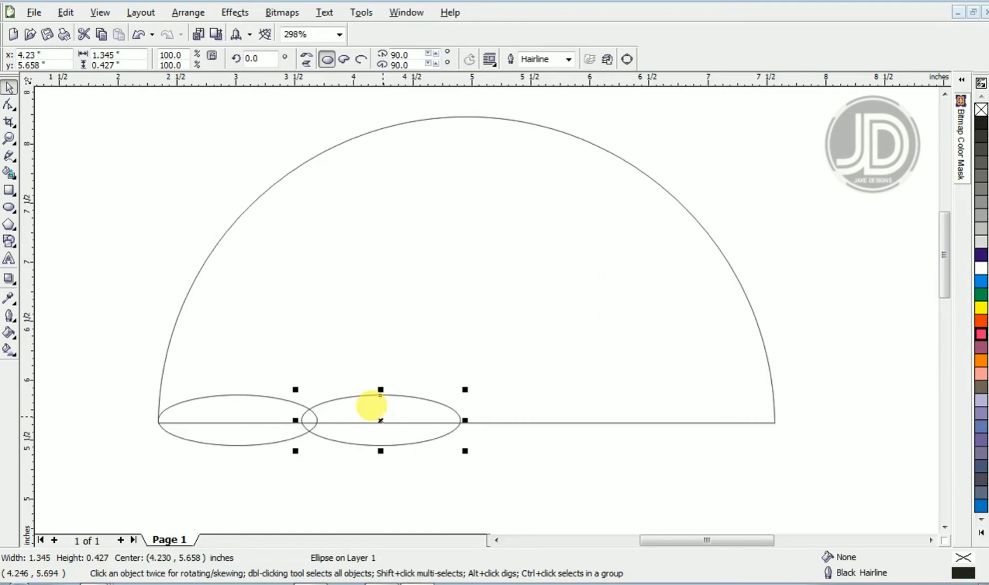
key(Delete)
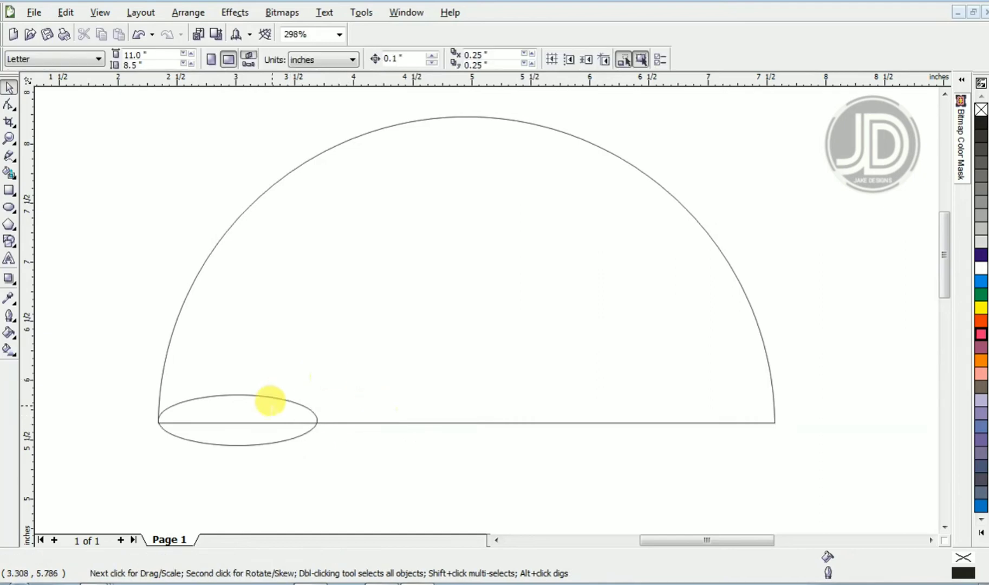
Copy the small ellipse along the base to make four side by side, then select all four.
click(261, 395)
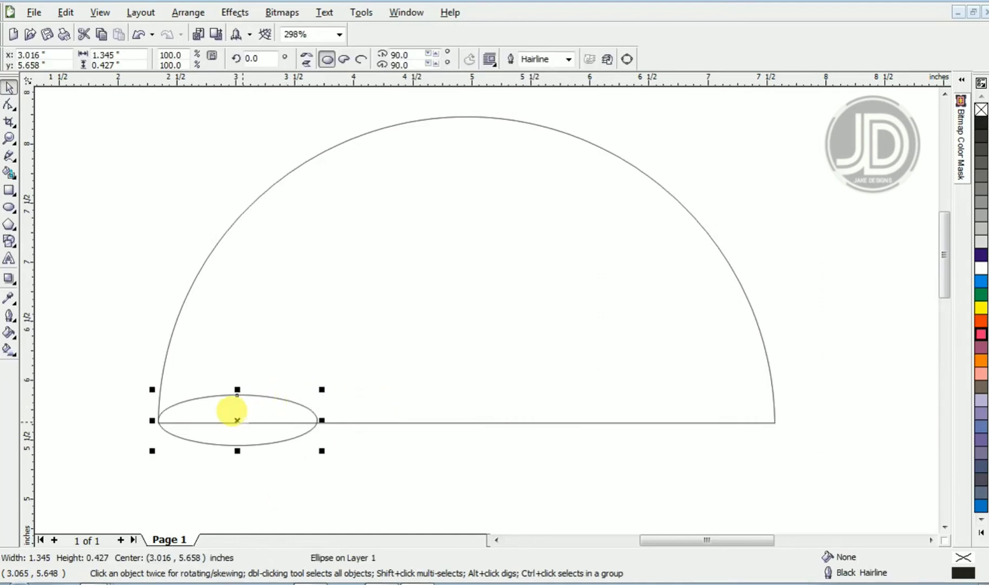
click(227, 411)
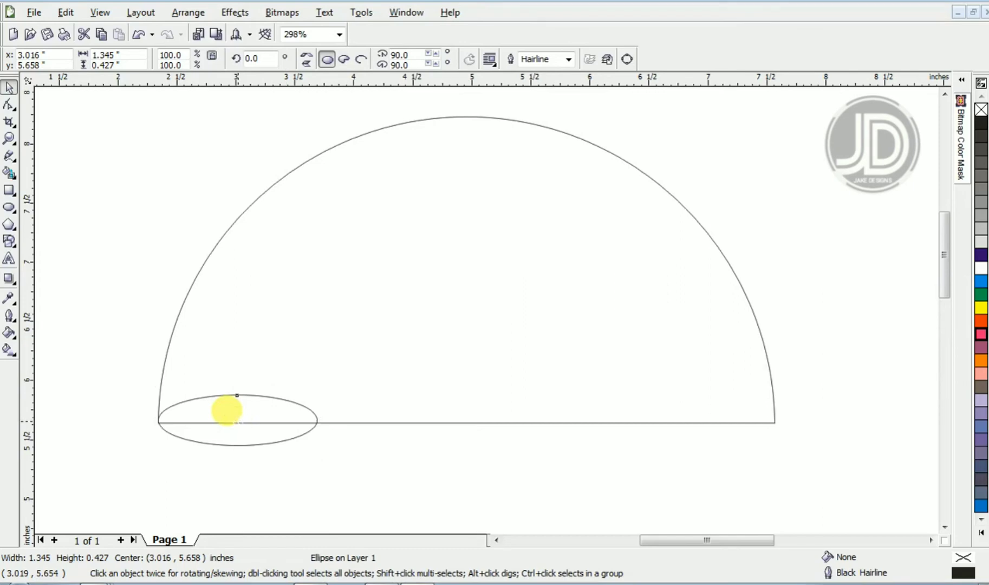
drag(227, 411, 372, 373)
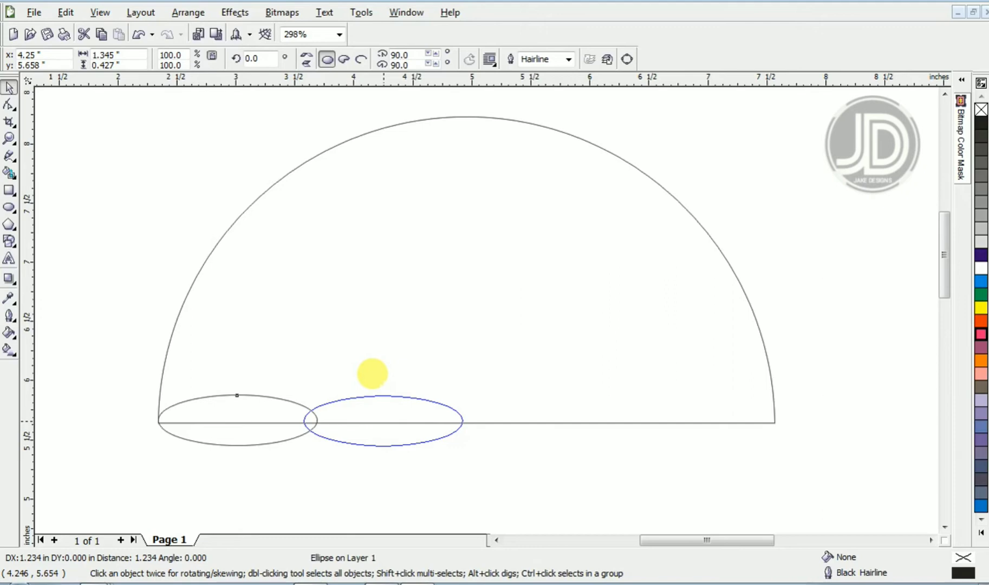
drag(372, 373, 382, 380)
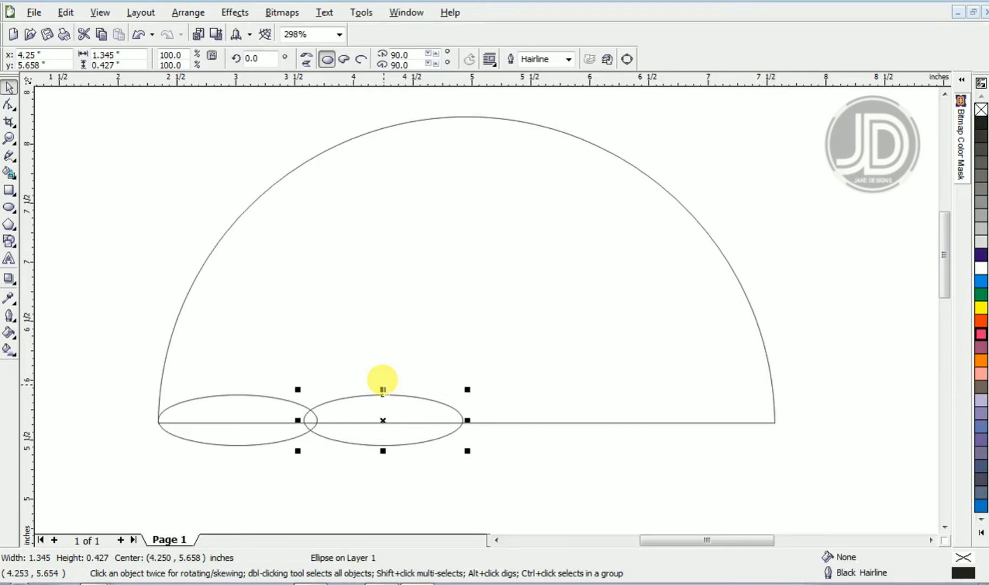
key(ctrl+d)
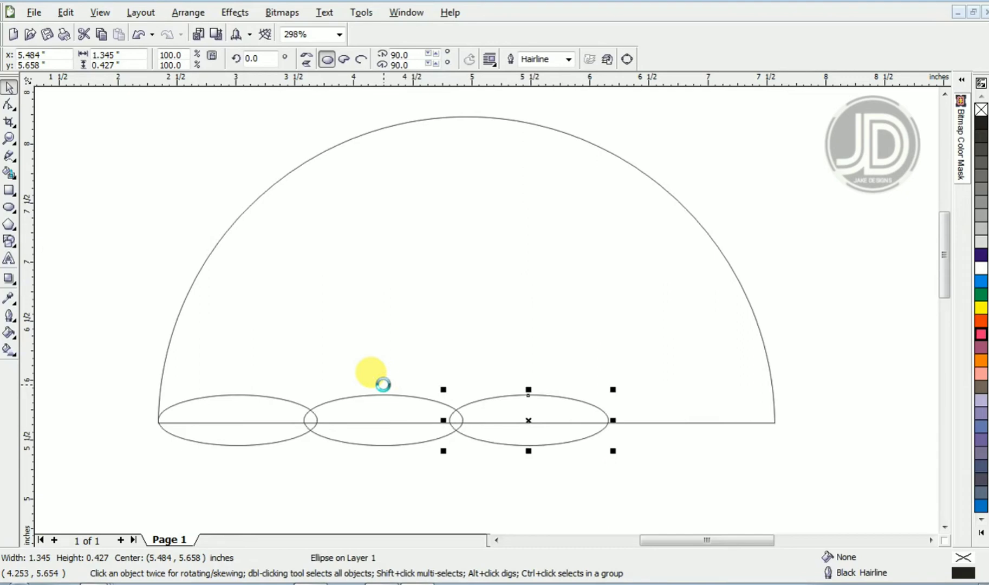
key(ctrl+d)
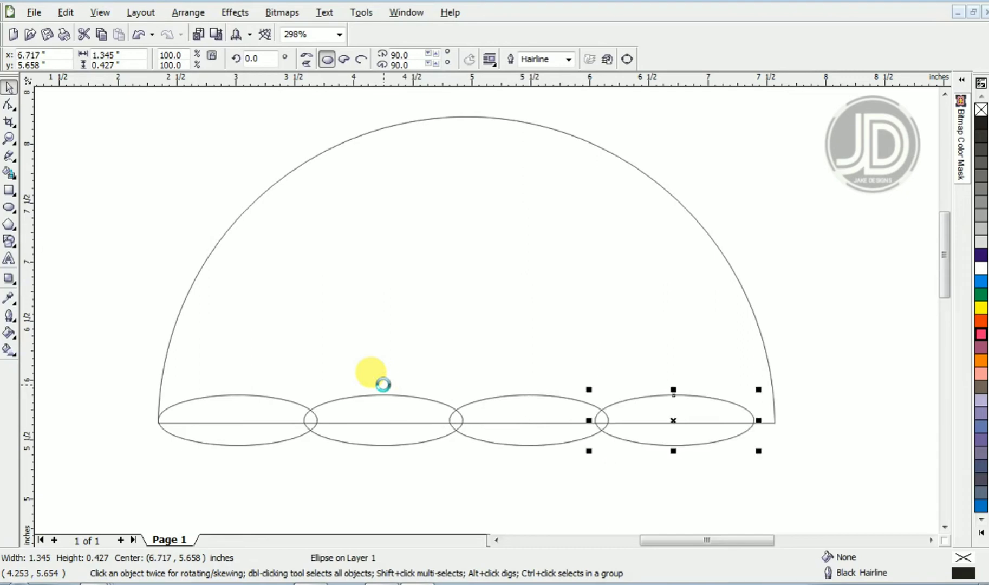
drag(114, 347, 821, 440)
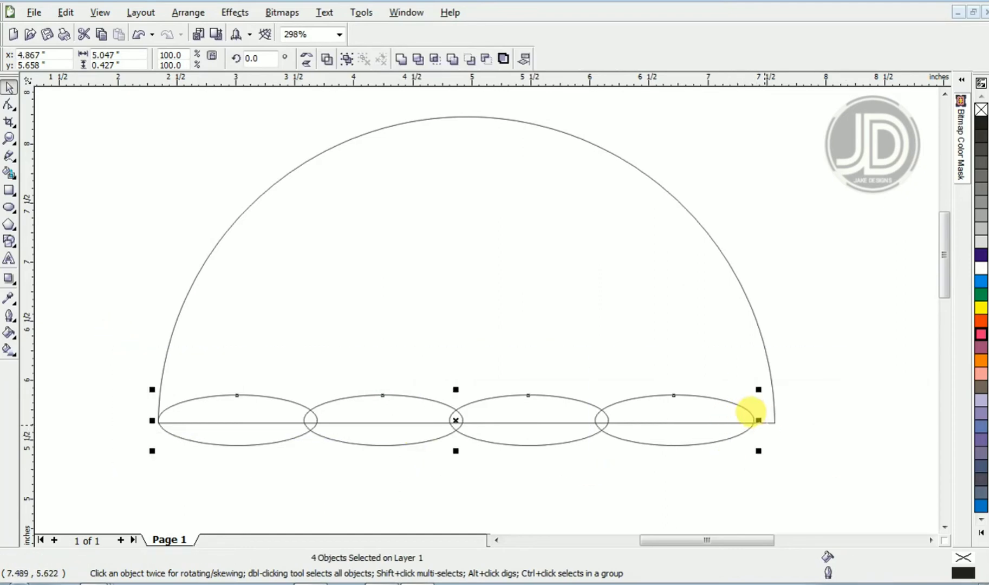
Stretch the ellipses to a 5.231-inch span, weld them into one 16-node curve, and move it below the base.
drag(750, 410, 780, 421)
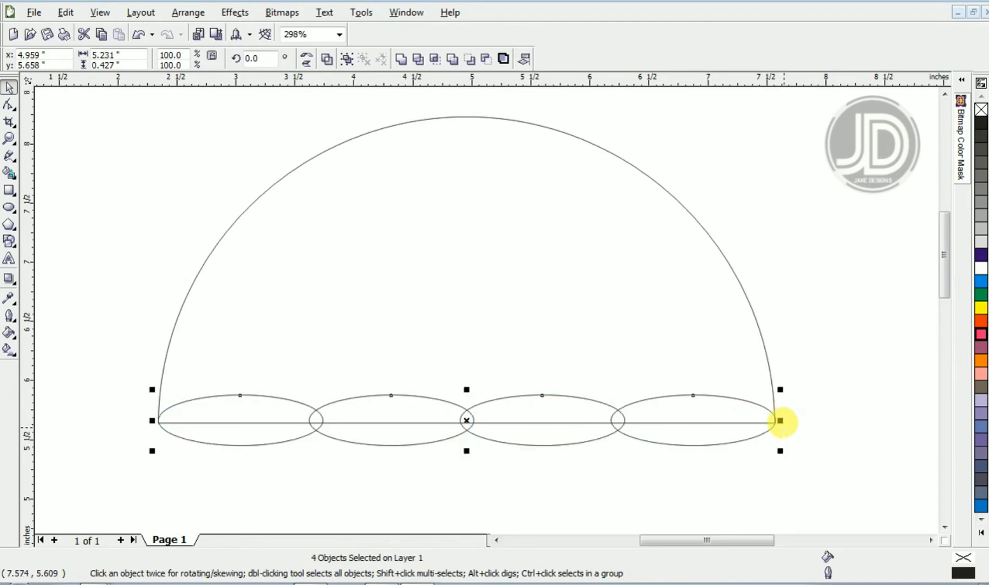
click(117, 311)
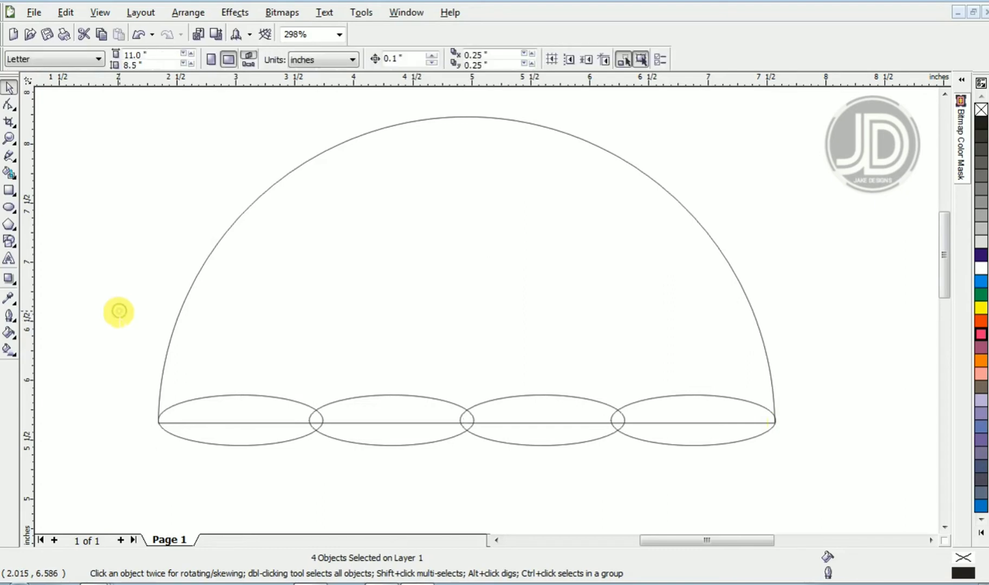
drag(123, 335, 812, 473)
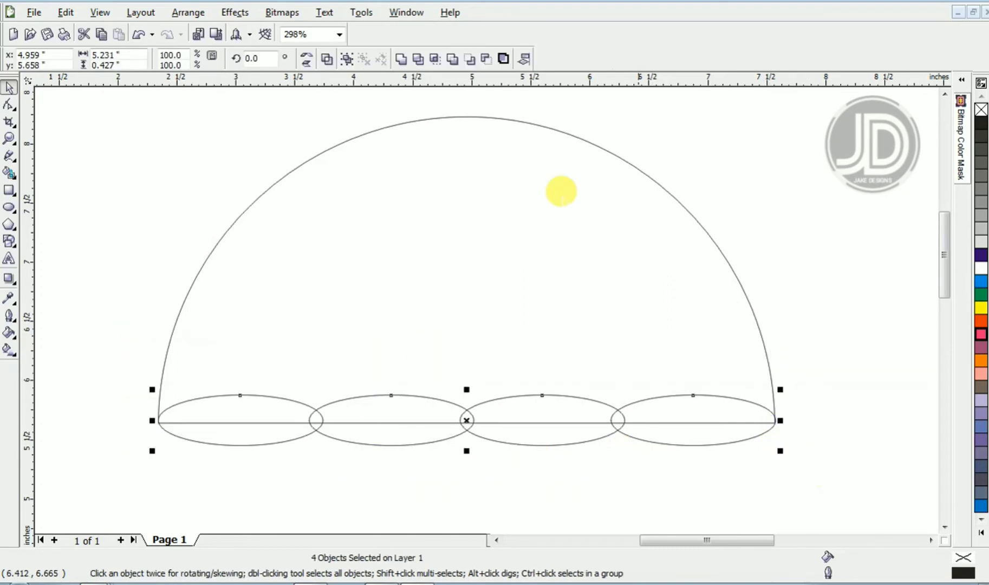
click(401, 59)
drag(522, 430, 539, 490)
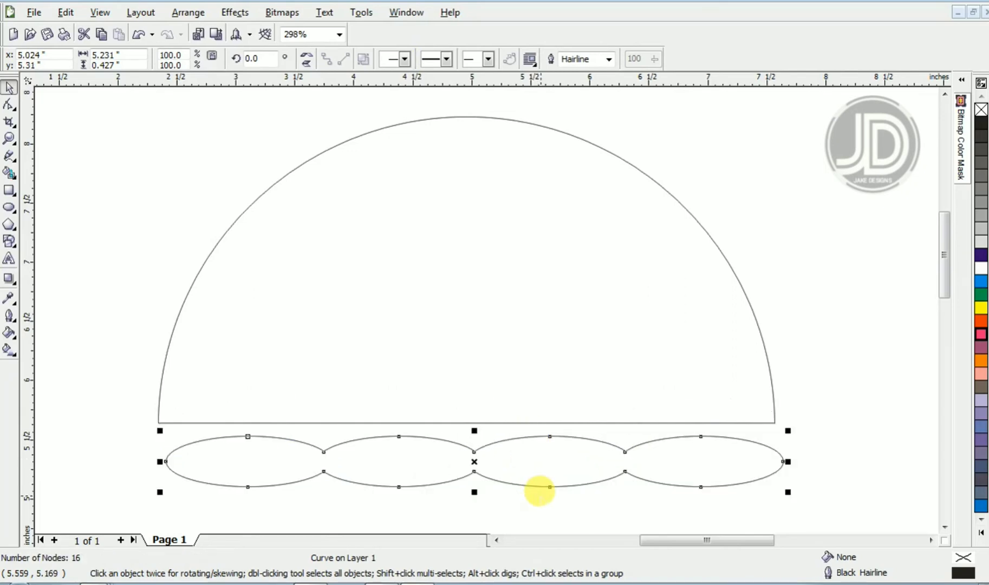
Return the scallop curve to the base, trim the semicircle with it, then delete the curve.
key(ctrl+z)
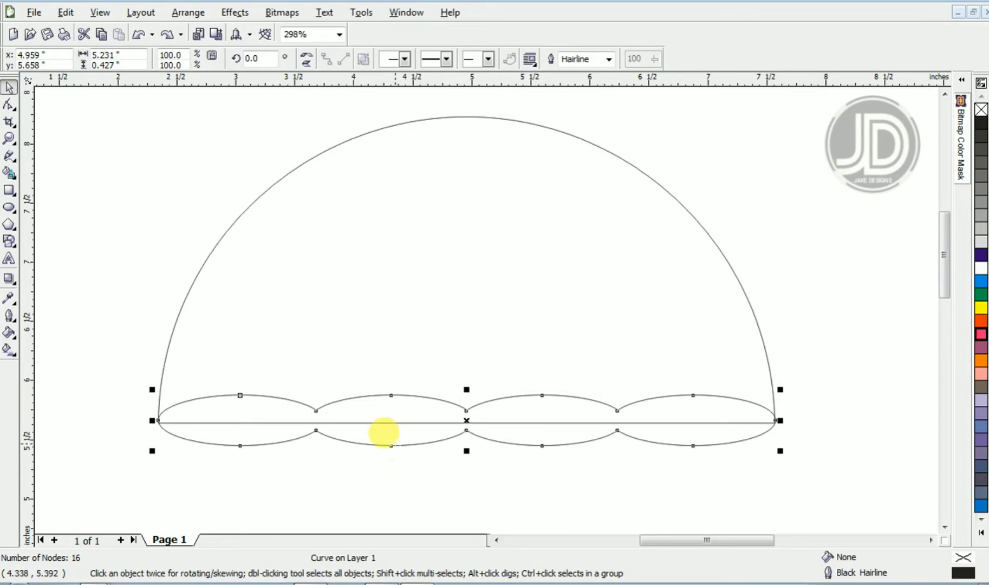
click(379, 480)
click(359, 424)
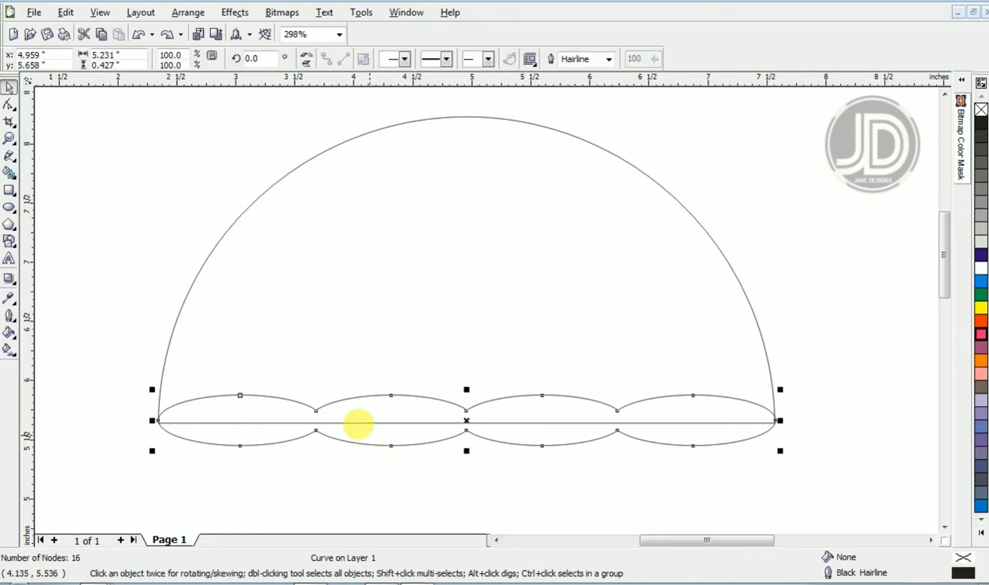
shift+click(409, 214)
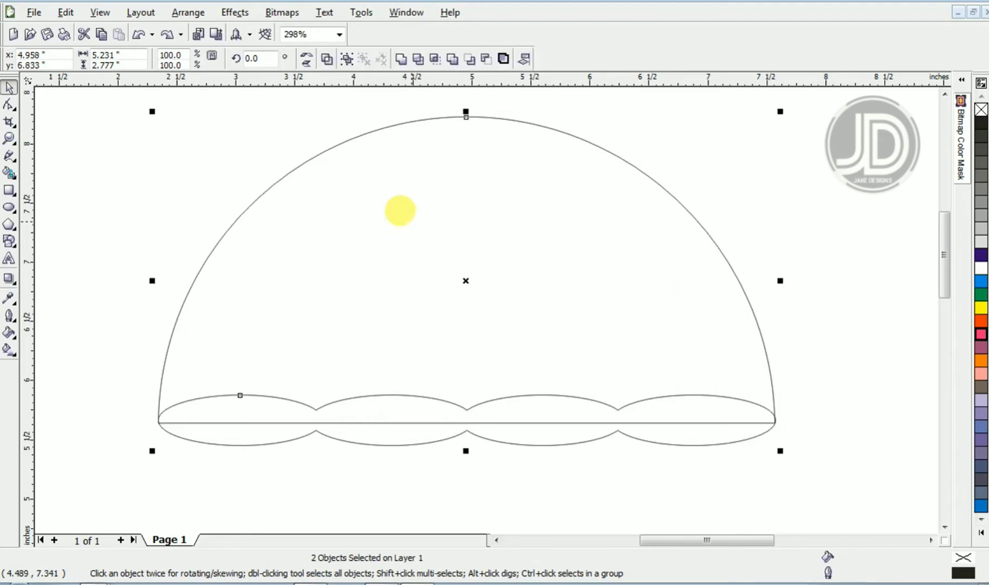
click(417, 59)
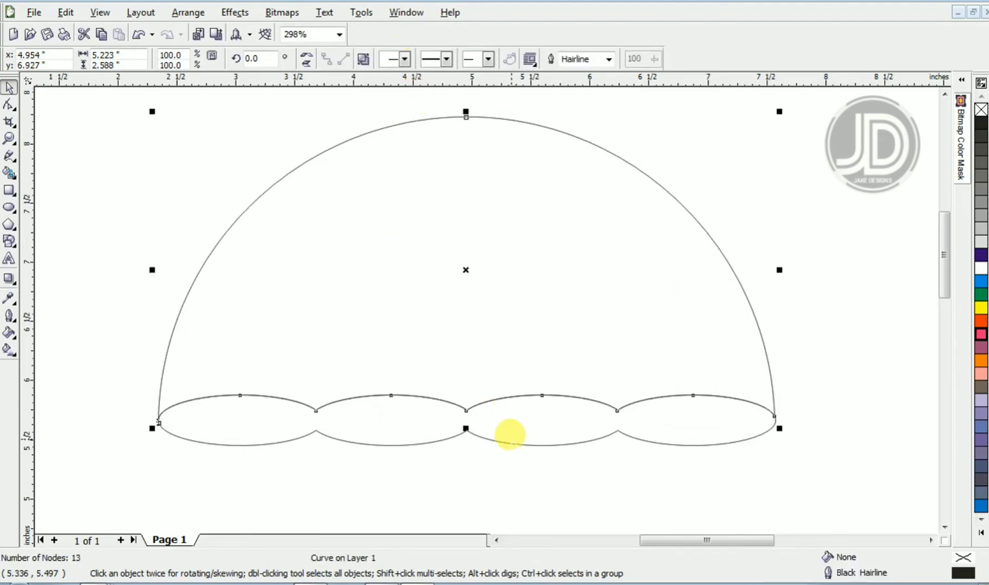
drag(534, 438, 536, 494)
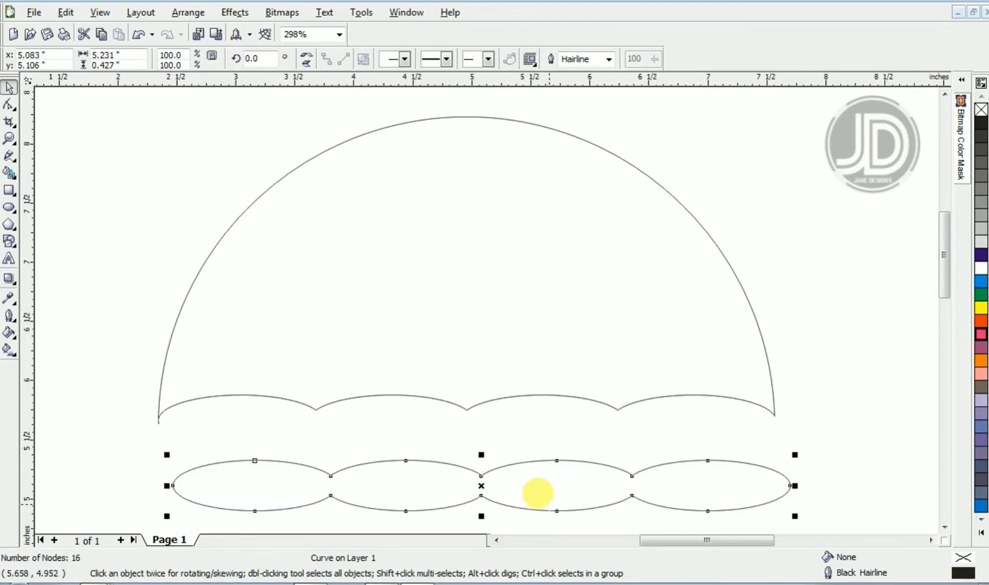
key(Delete)
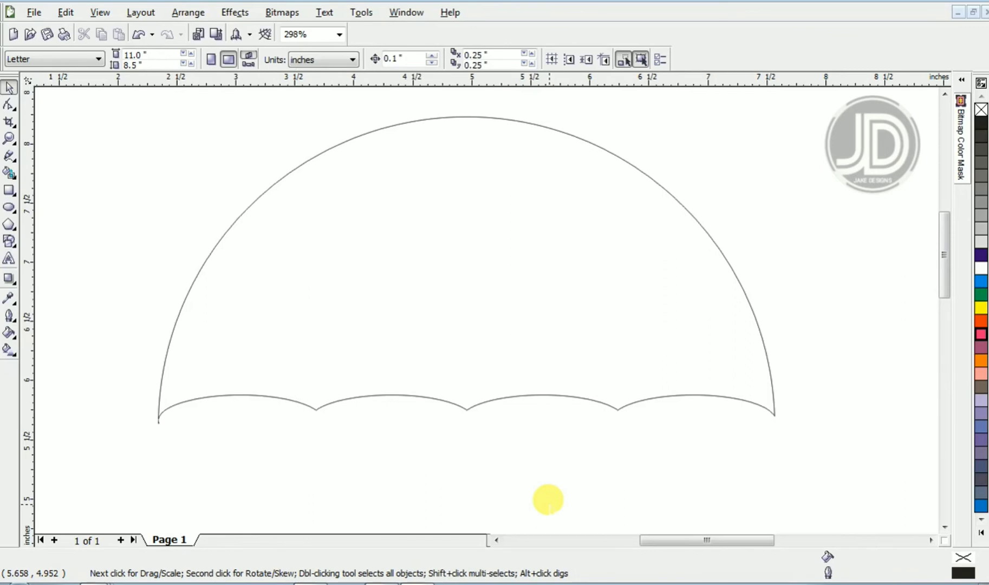
Draw a 0.283 × 4.76-inch shaft rectangle and centre it horizontally under the canopy.
key(F4)
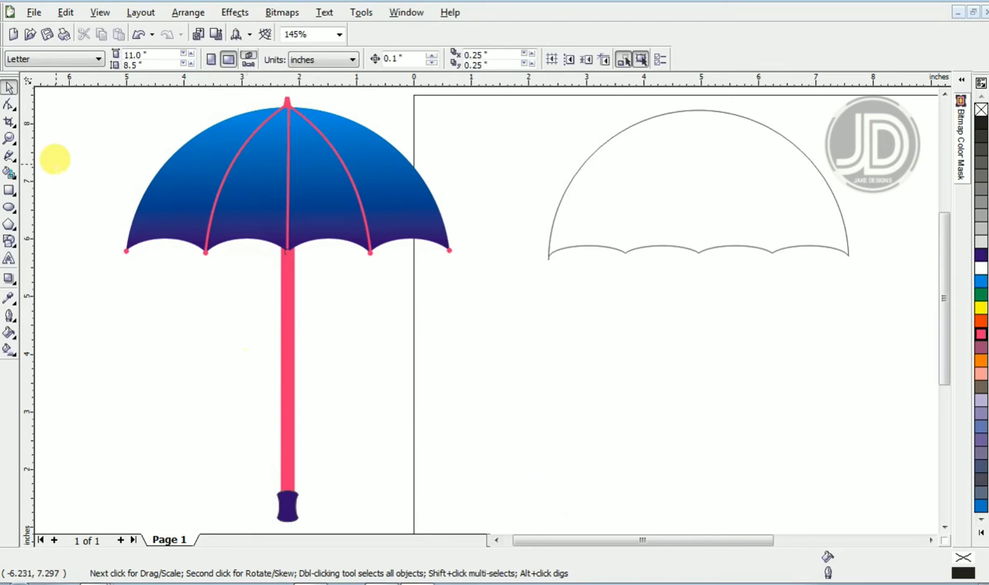
click(9, 192)
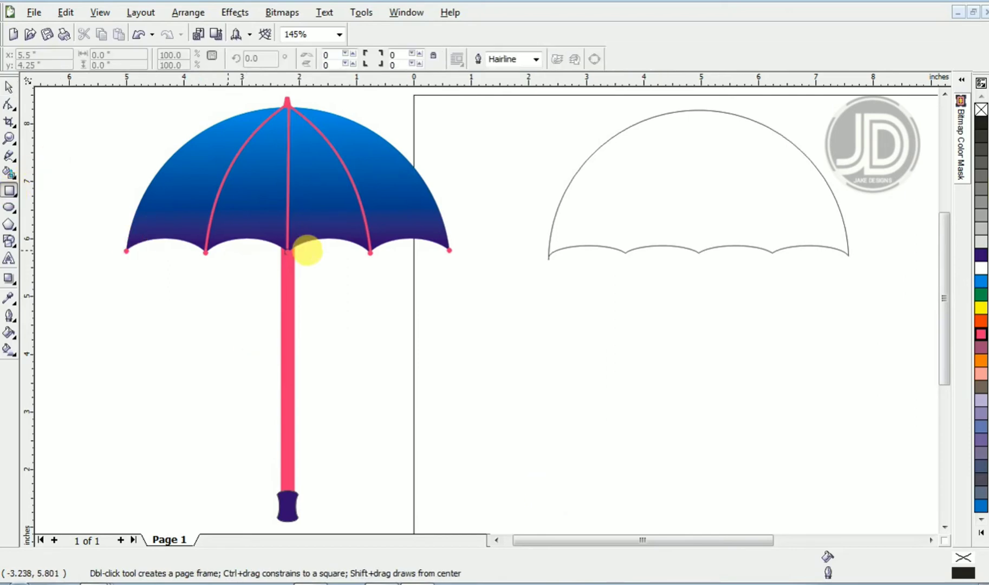
mouse_move(590, 226)
mouse_down()
mouse_move(590, 289)
mouse_move(620, 426)
mouse_move(596, 492)
mouse_up()
key(space)
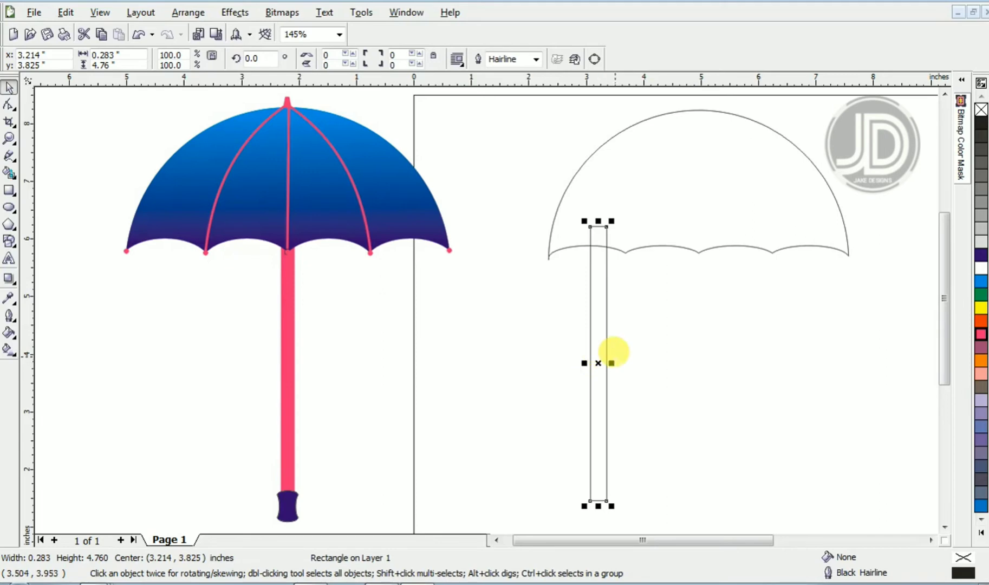
shift+click(674, 201)
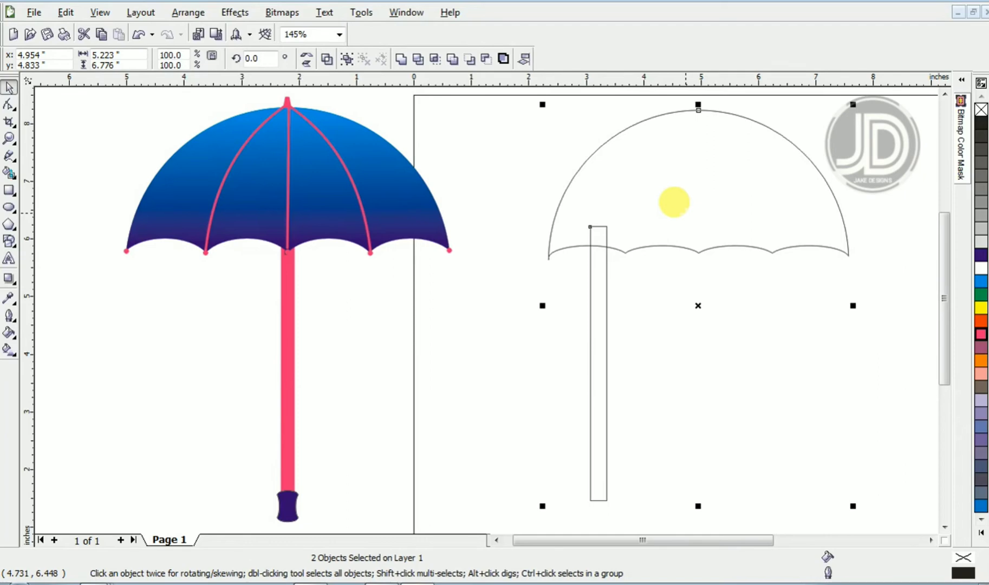
key(c)
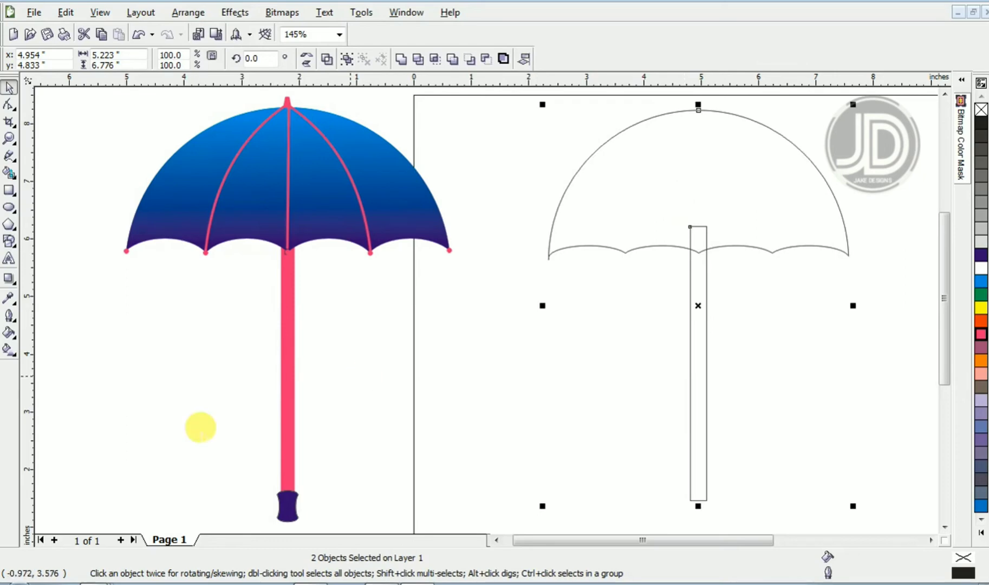
Draw a handle rectangle at the lower end of the shaft.
key(z)
scroll(236, 460, down, 1)
drag(236, 440, 328, 537)
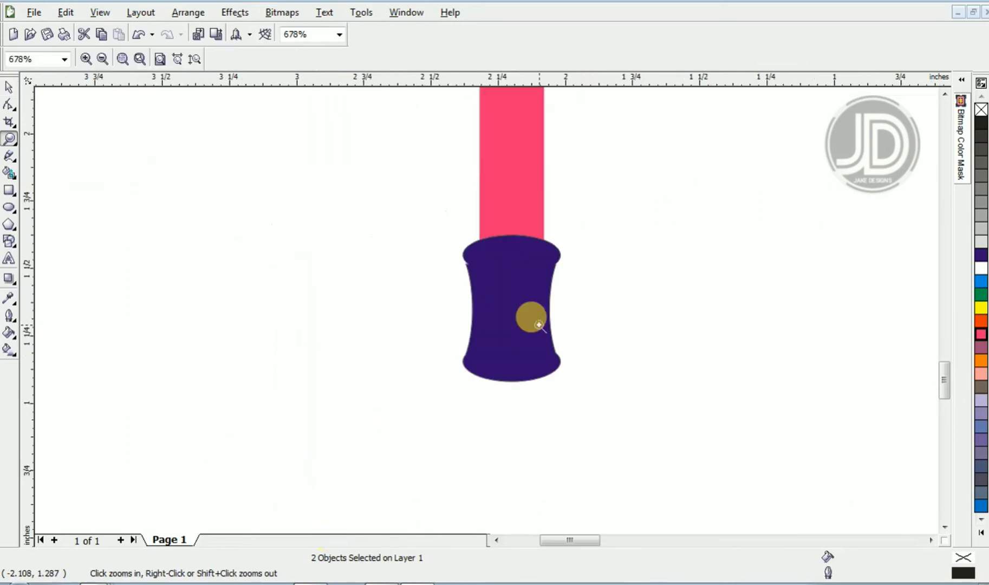
key(space)
key(space)
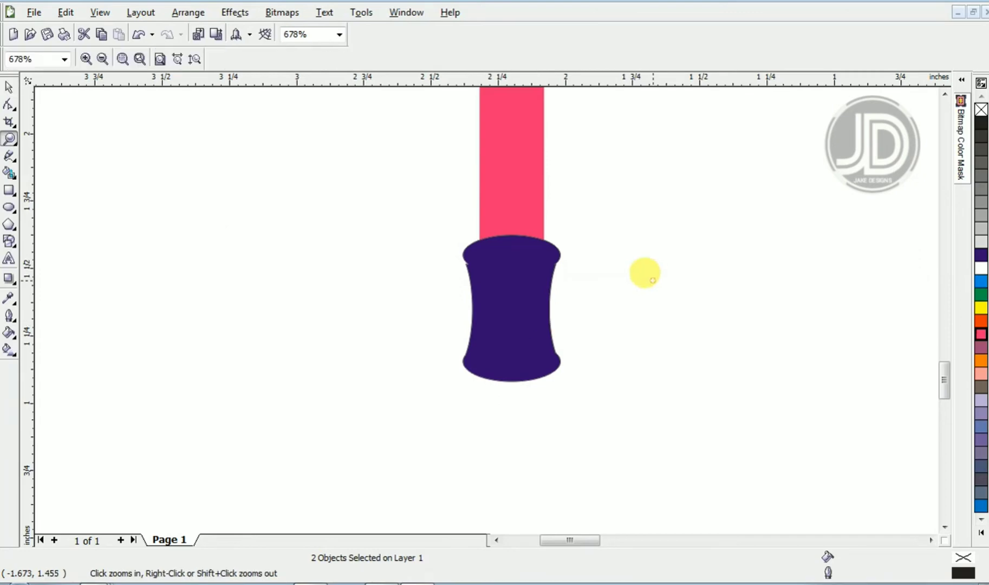
key(F4)
key(space)
key(space)
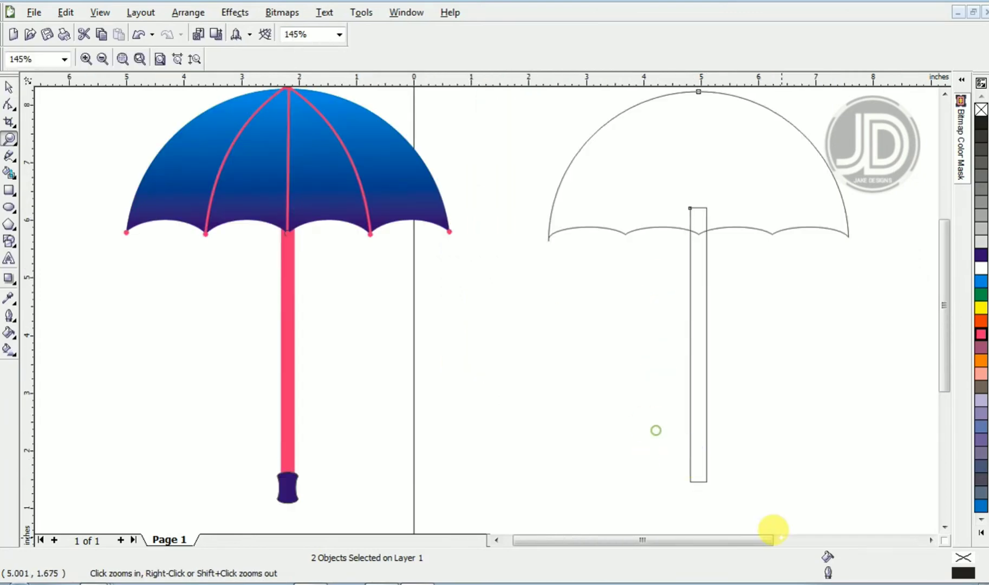
scroll(770, 530, down, 3)
drag(656, 356, 726, 436)
key(space)
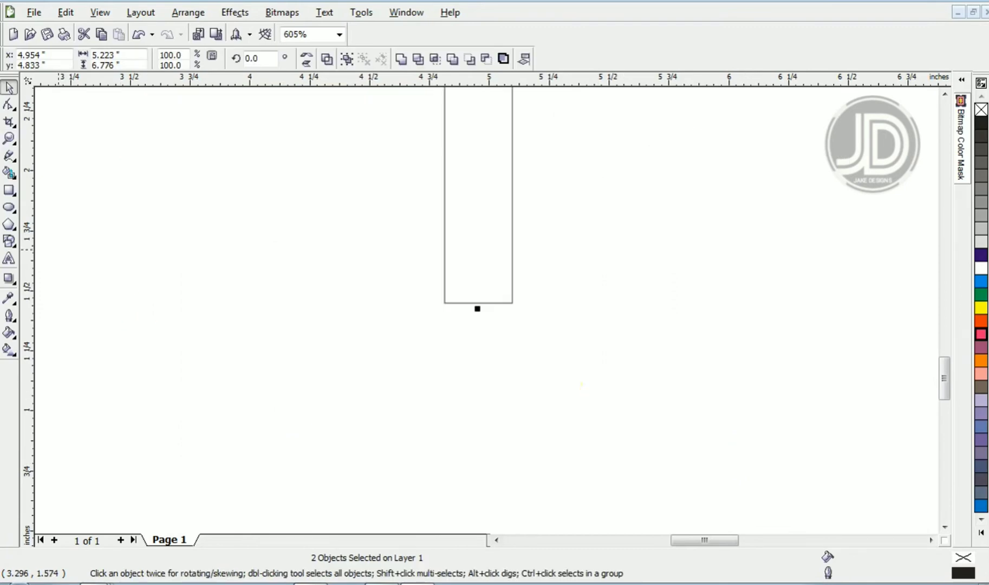
click(8, 192)
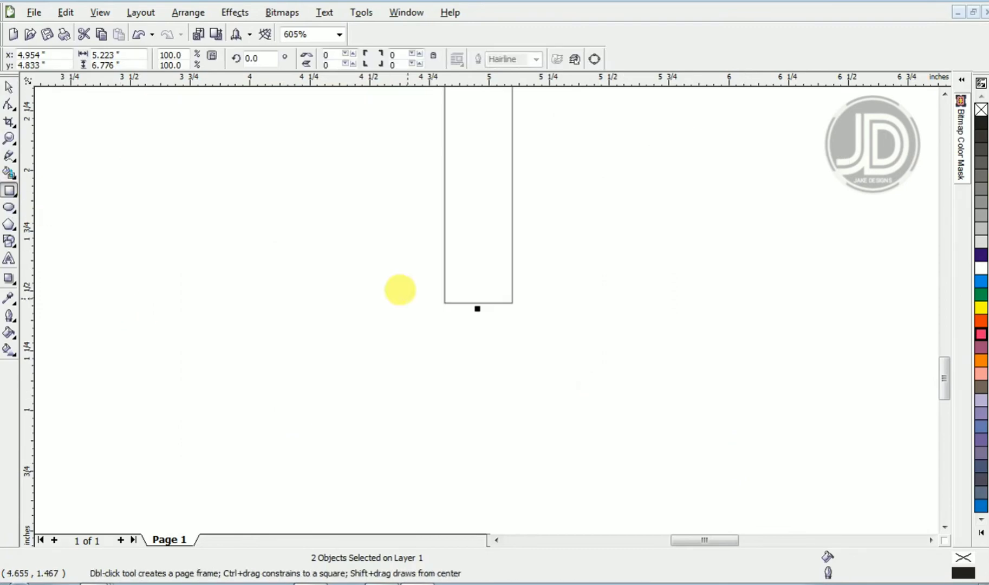
drag(390, 279, 531, 448)
key(space)
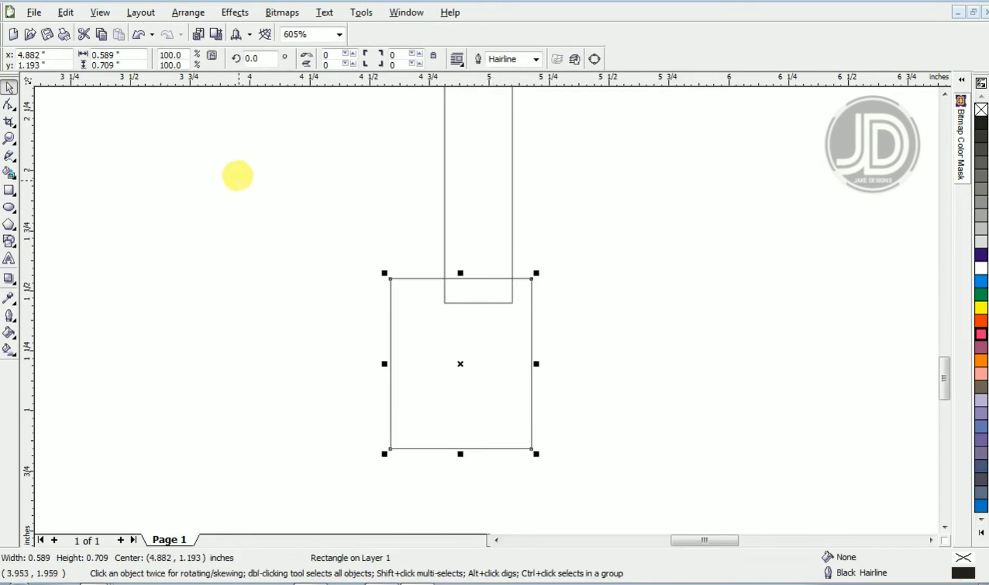
Place tall ellipses overlapping the handle rectangle's left and right edges.
click(10, 207)
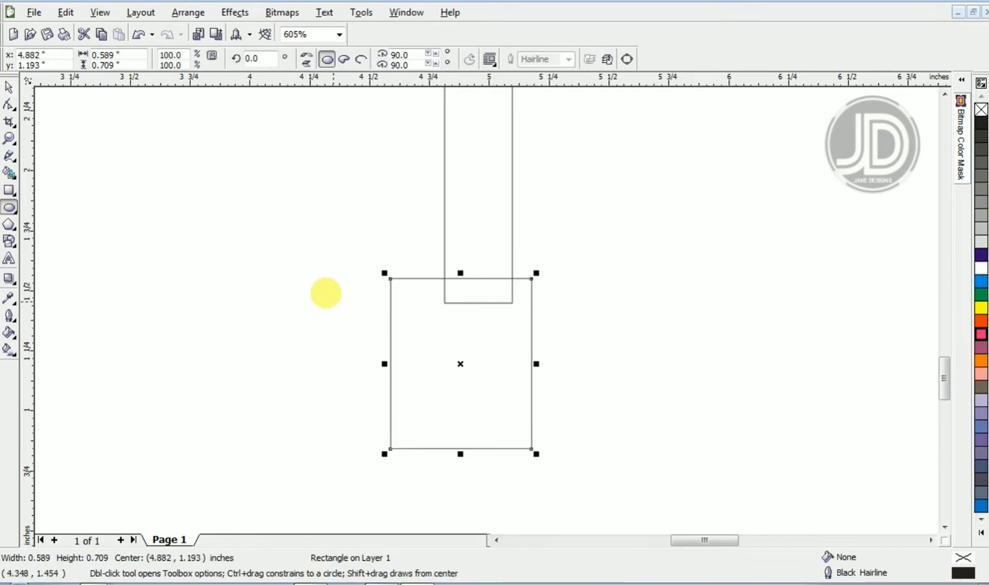
drag(312, 276, 386, 455)
key(space)
drag(337, 356, 368, 353)
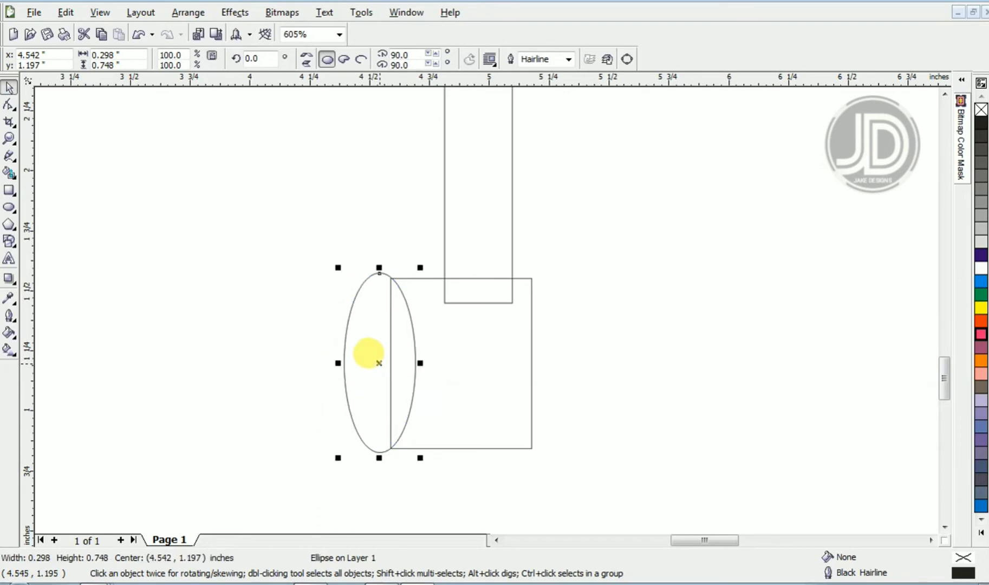
drag(368, 353, 532, 349)
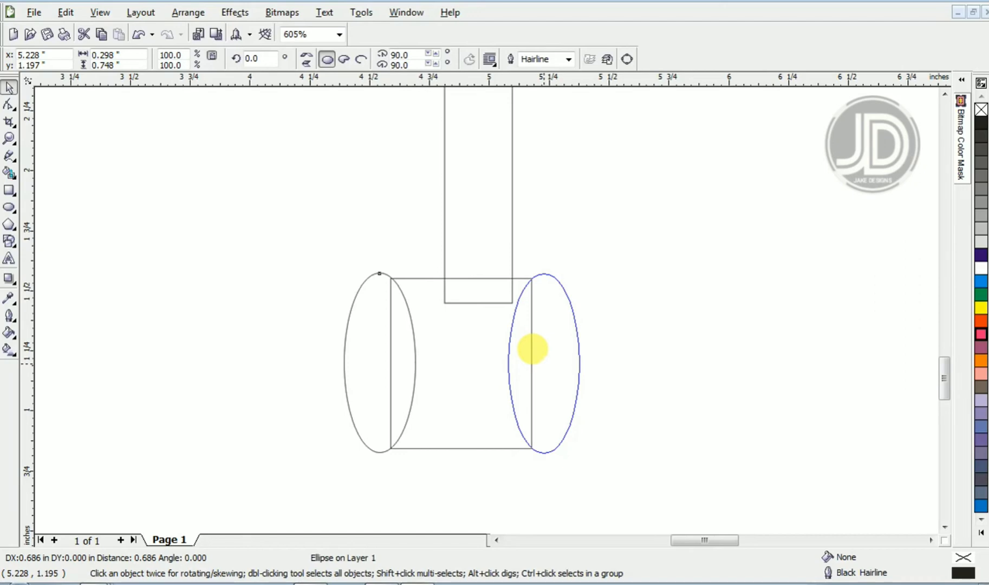
drag(532, 349, 533, 349)
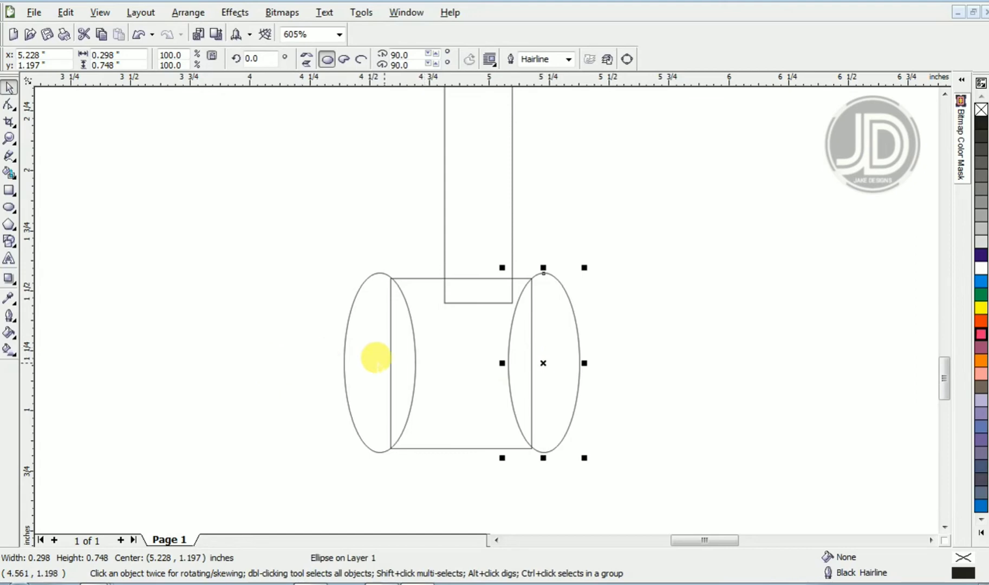
Group the two ellipses, trim the rectangle with them, and delete them to leave concave sides.
click(371, 351)
shift+click(571, 359)
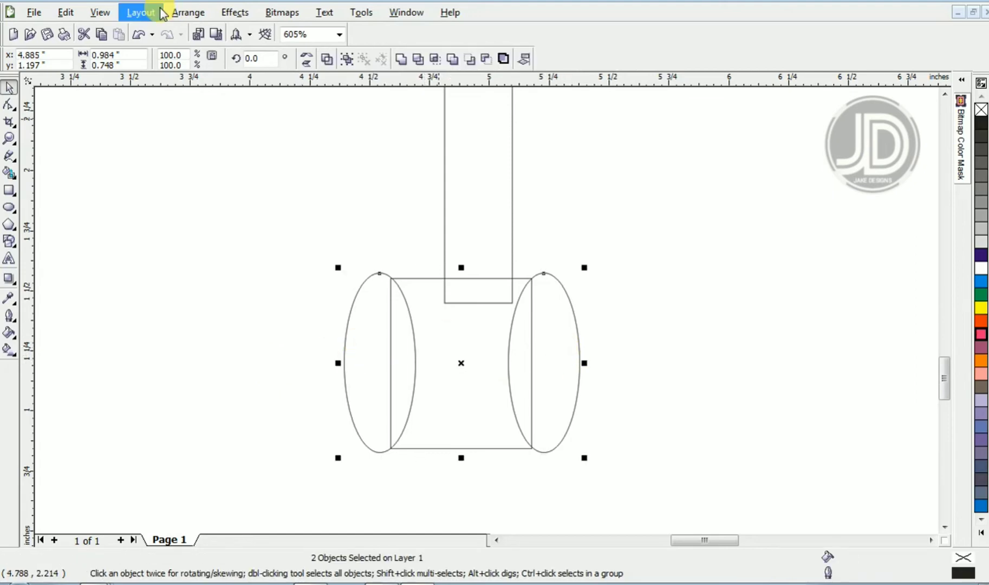
click(184, 12)
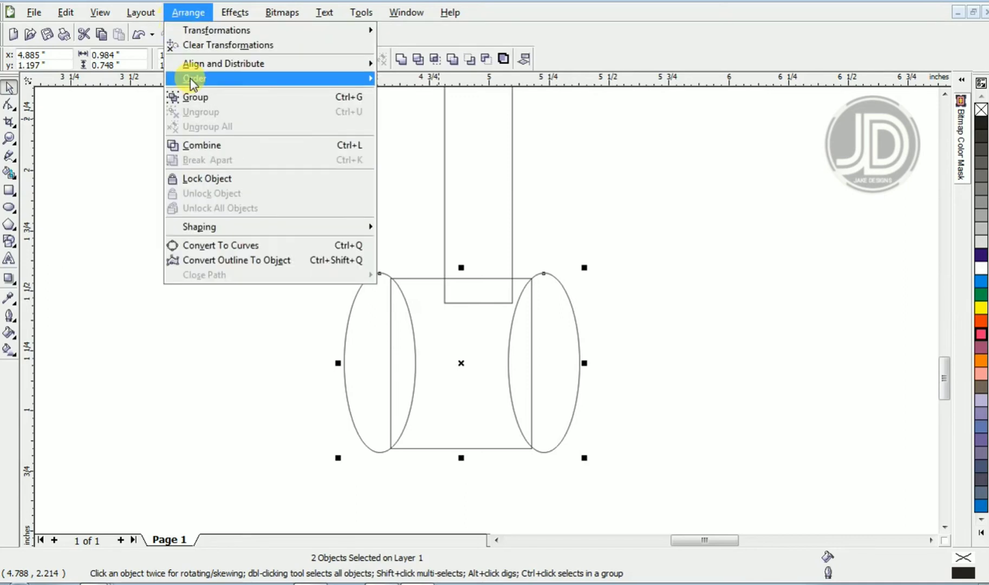
click(194, 97)
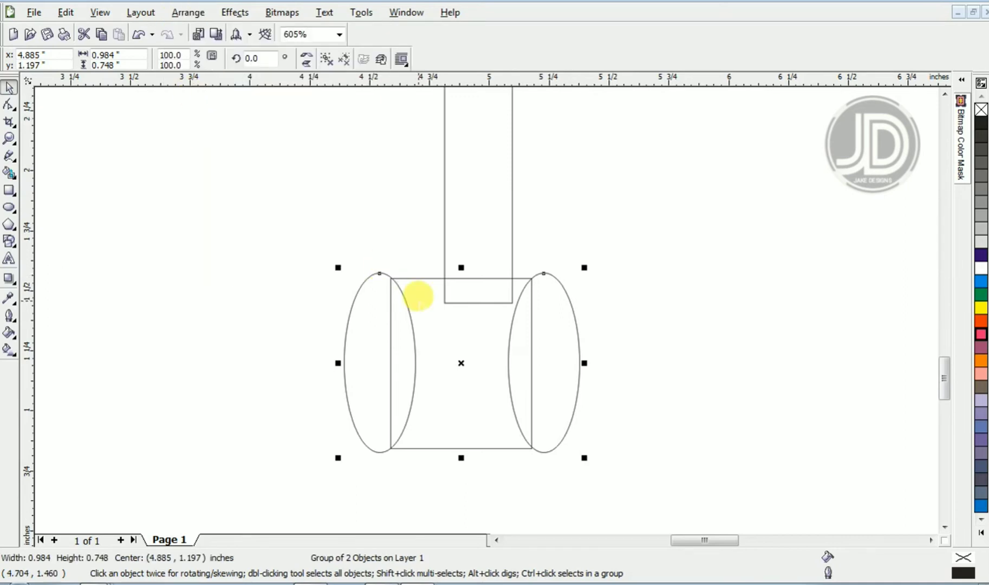
key(ctrl+u)
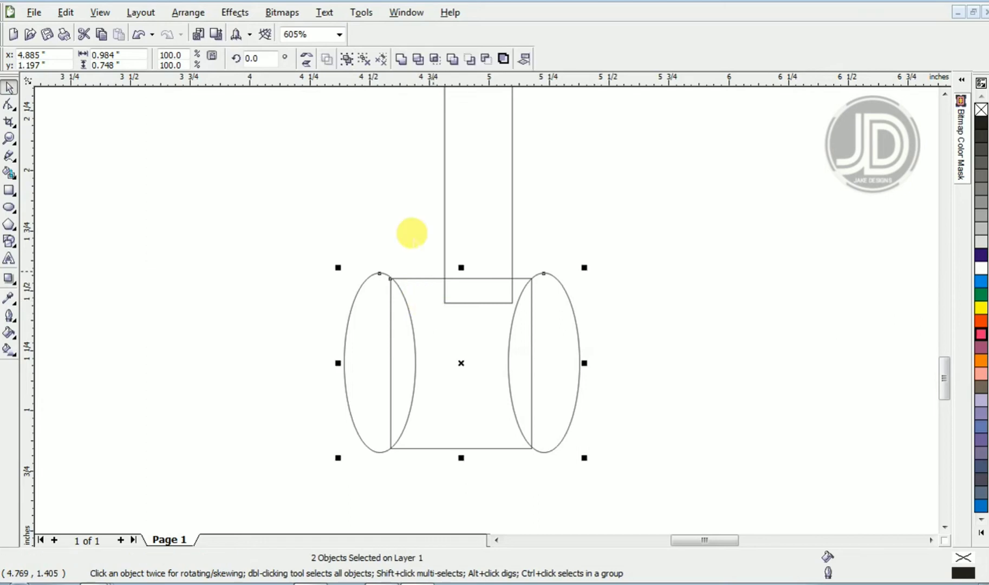
click(420, 62)
click(555, 374)
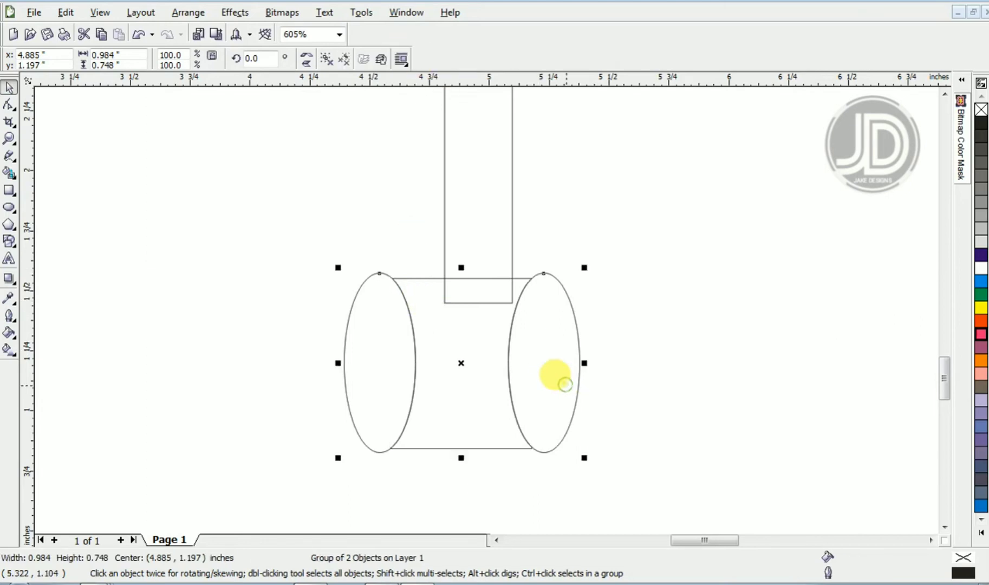
key(Delete)
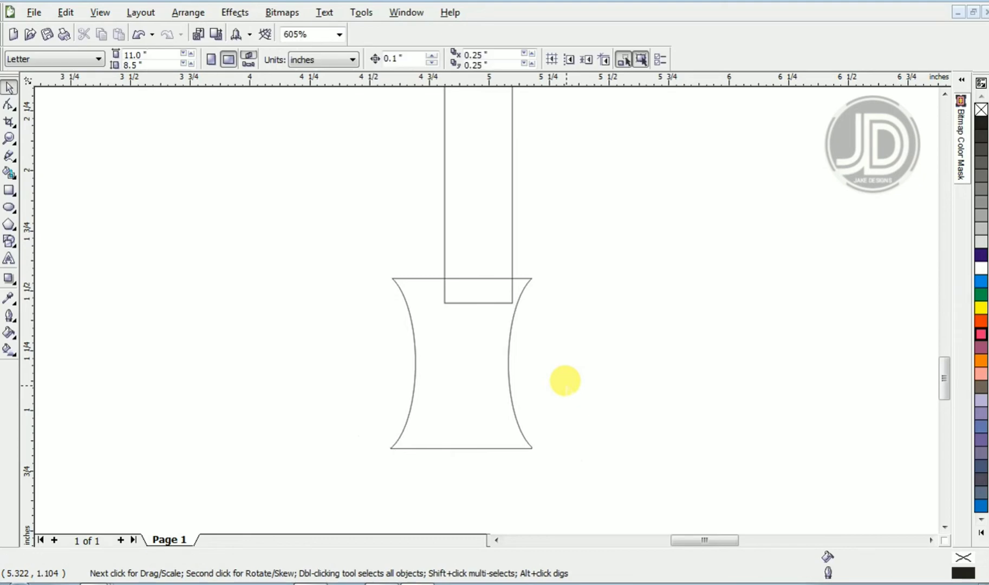
Draw a flat ellipse and widen it to span the handle's top edge.
click(9, 207)
drag(264, 247, 385, 304)
key(space)
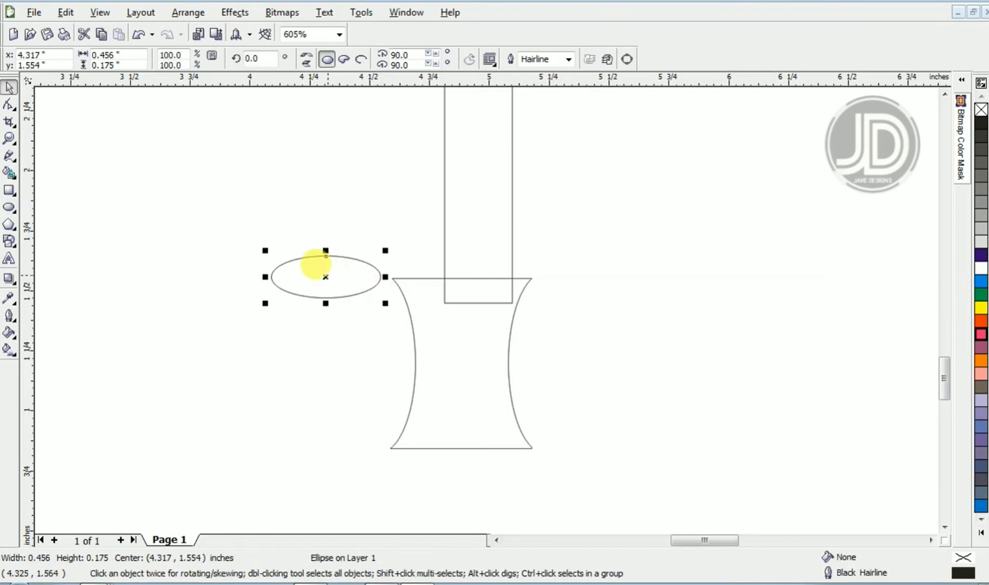
drag(312, 263, 430, 259)
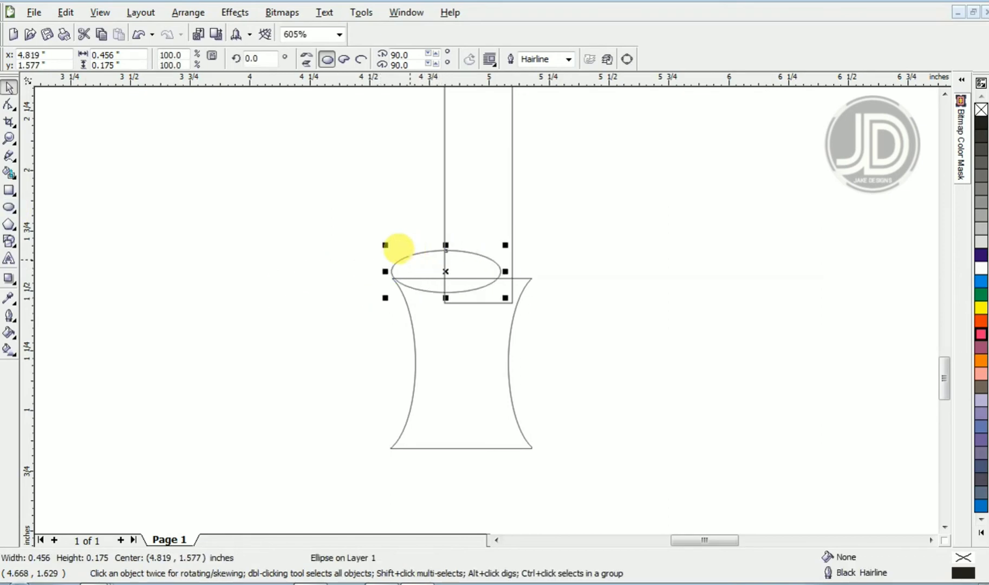
key(z)
drag(379, 232, 548, 317)
key(space)
click(643, 265)
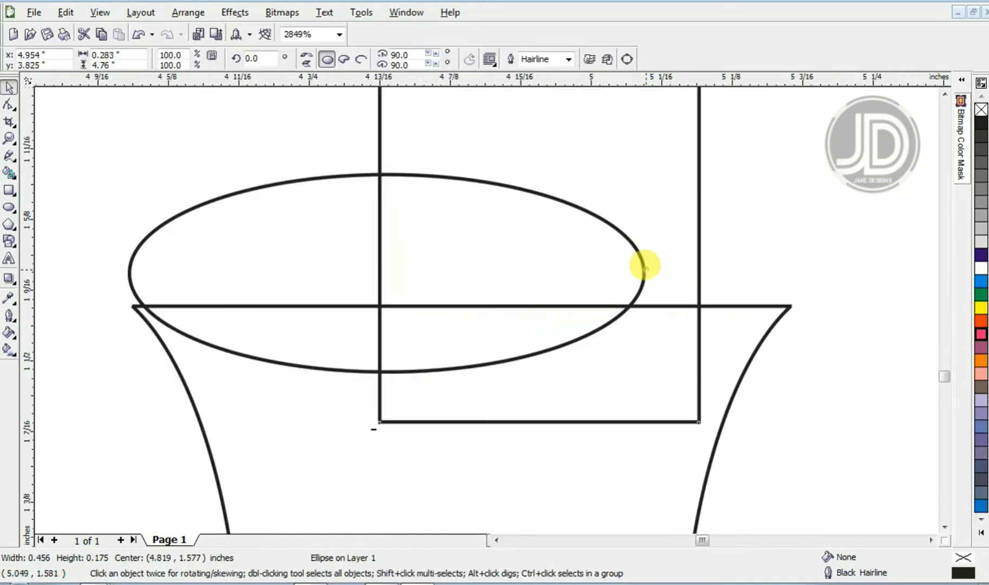
click(645, 266)
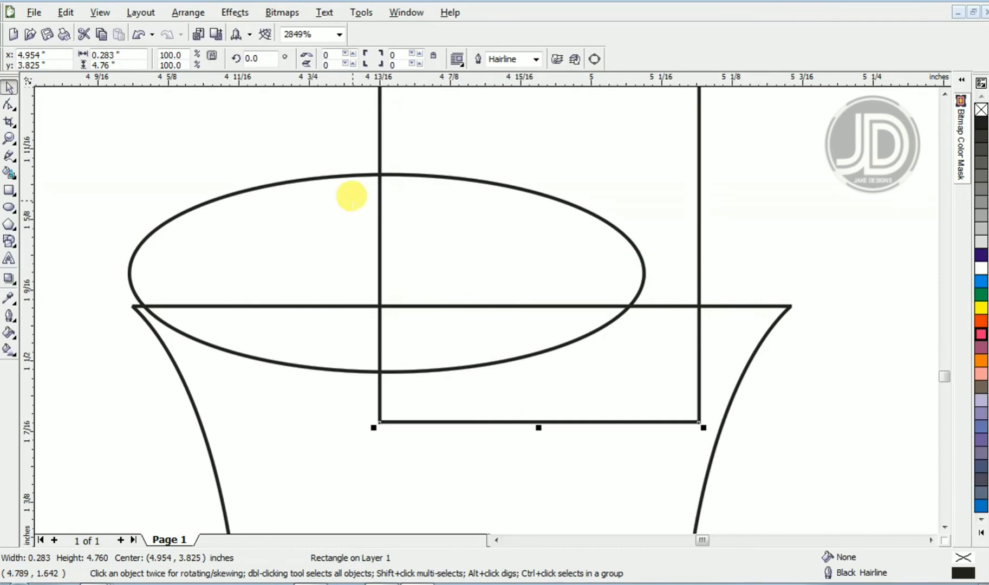
click(340, 200)
drag(201, 239, 193, 238)
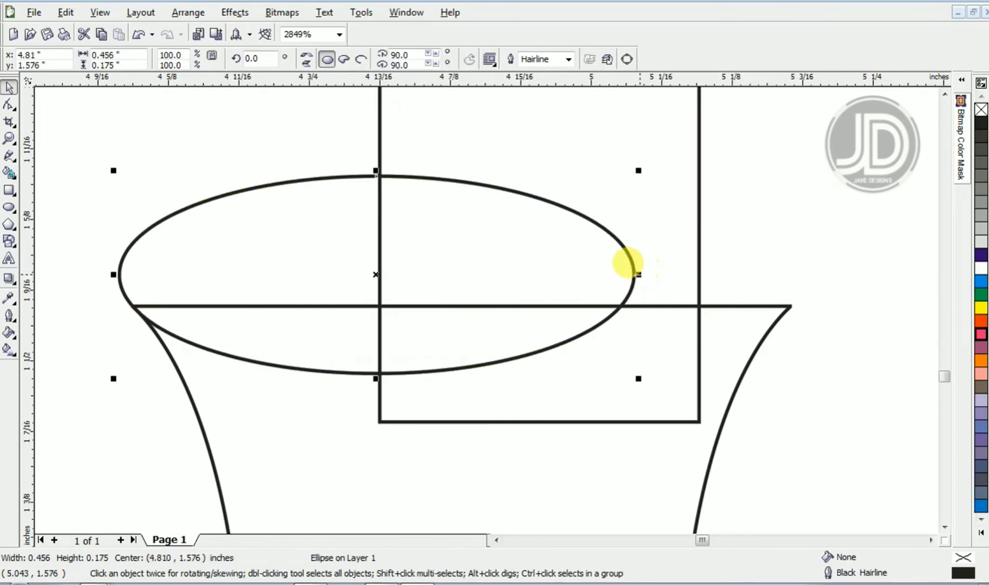
drag(627, 267, 808, 291)
Copy the ellipse to the handle's bottom and weld both ellipses and the handle into one outline.
key(z)
right_click(745, 260)
key(space)
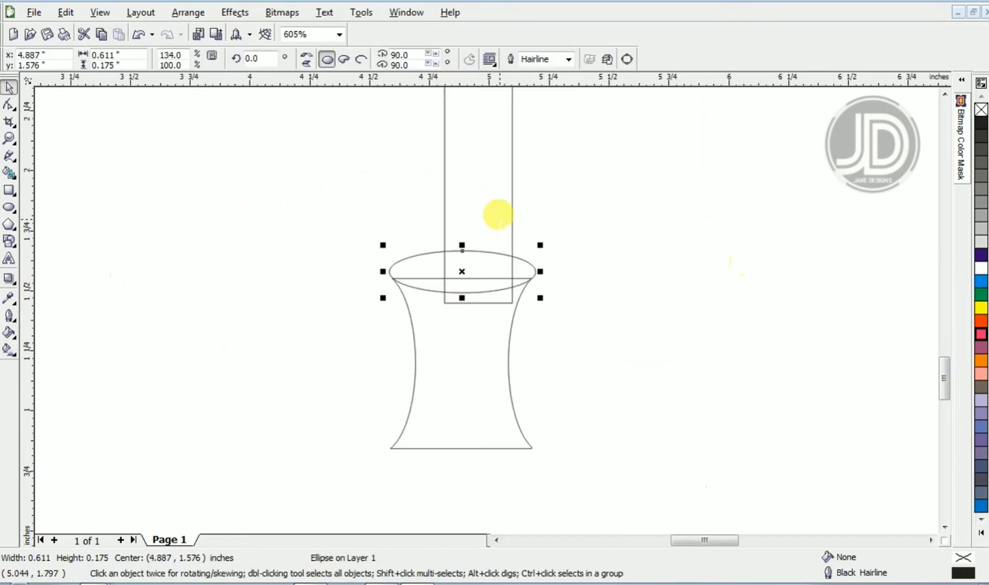
drag(451, 264, 469, 452)
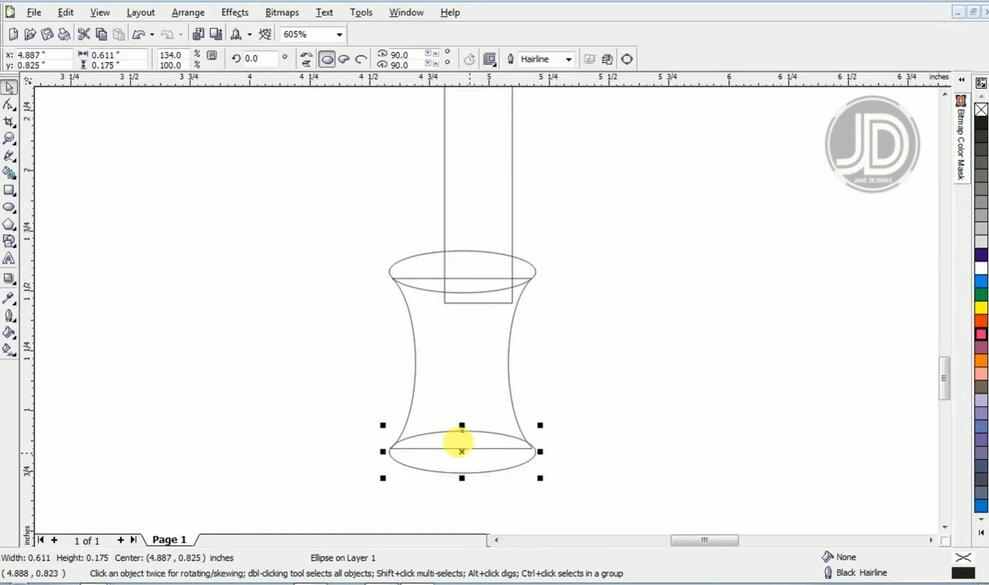
drag(340, 202, 587, 490)
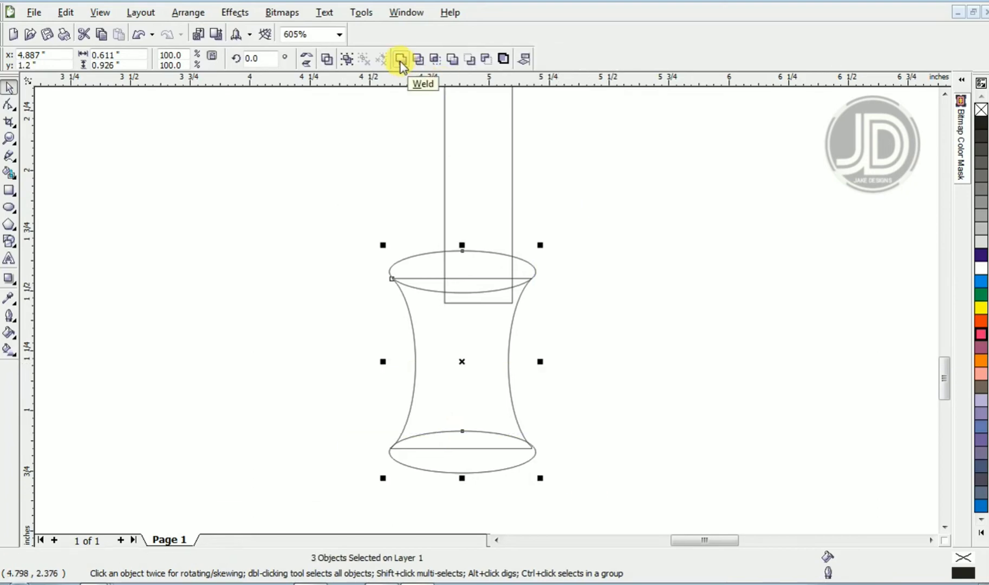
click(401, 60)
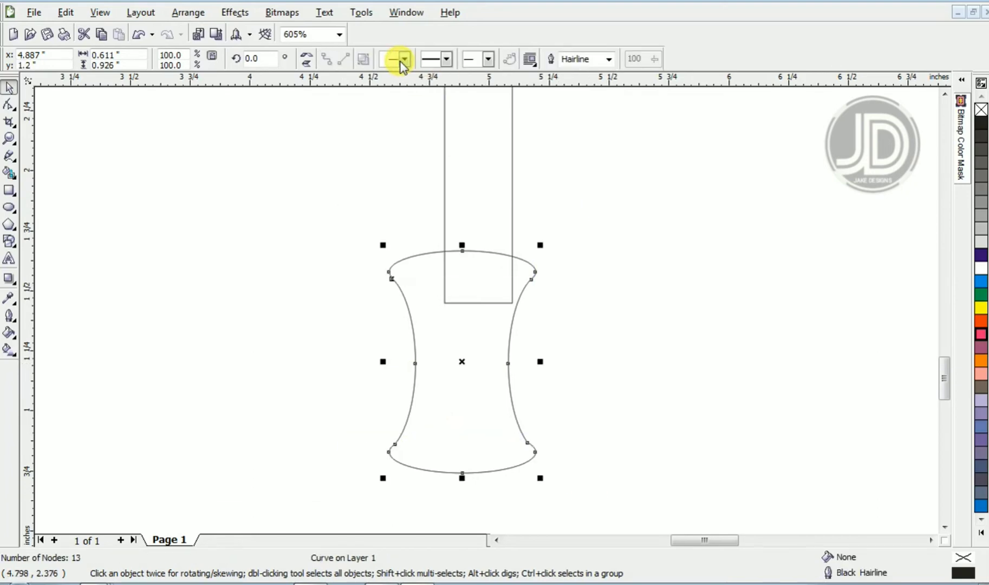
Move the welded handle onto the shaft's lower end and centre it horizontally on the shaft.
drag(471, 389, 487, 324)
drag(510, 195, 658, 212)
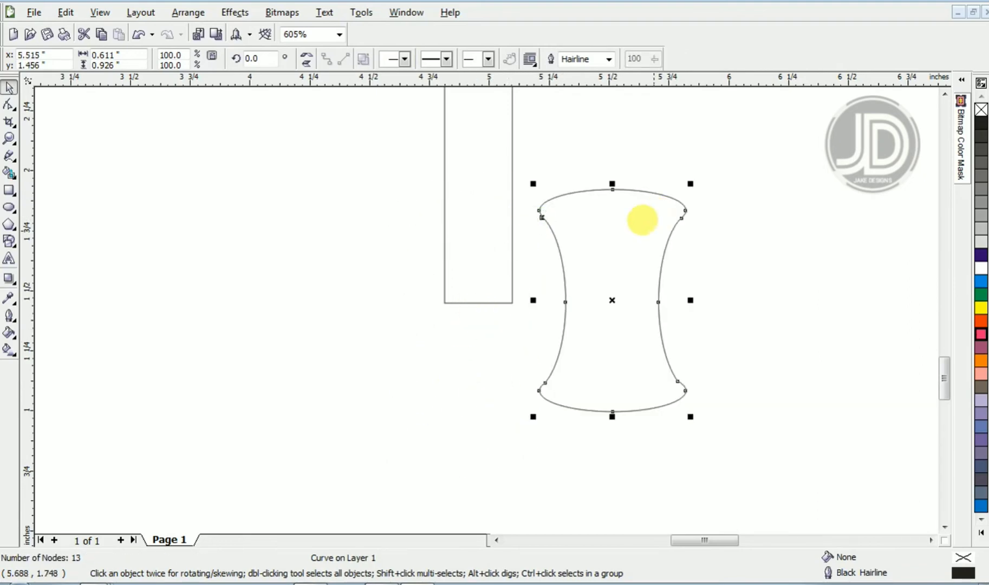
shift+click(449, 223)
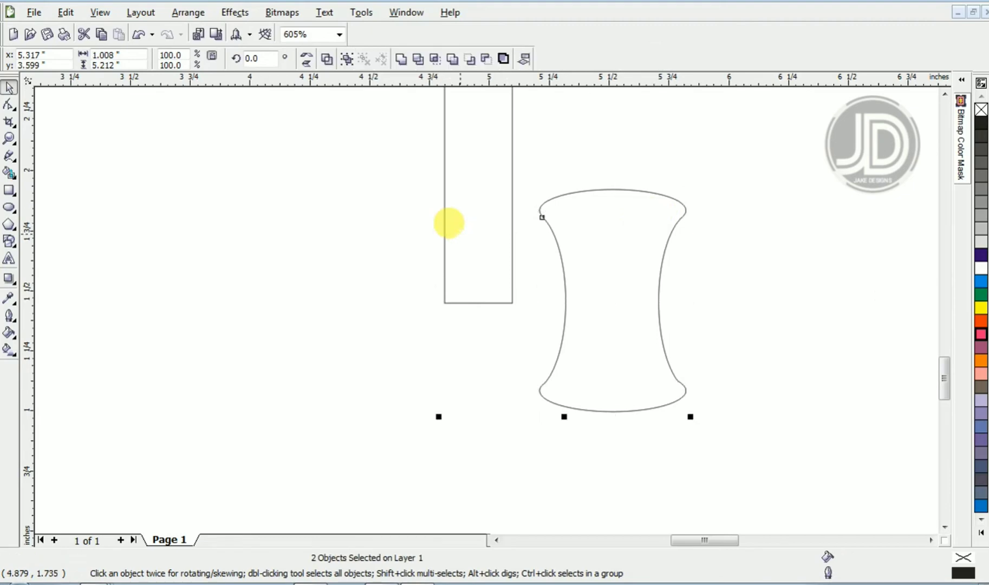
key(c)
click(657, 291)
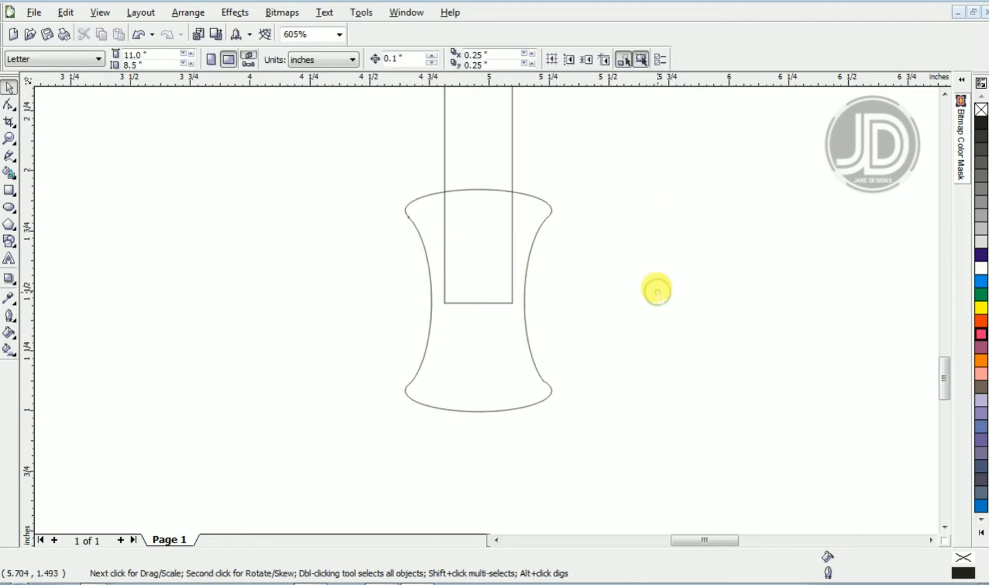
key(F5)
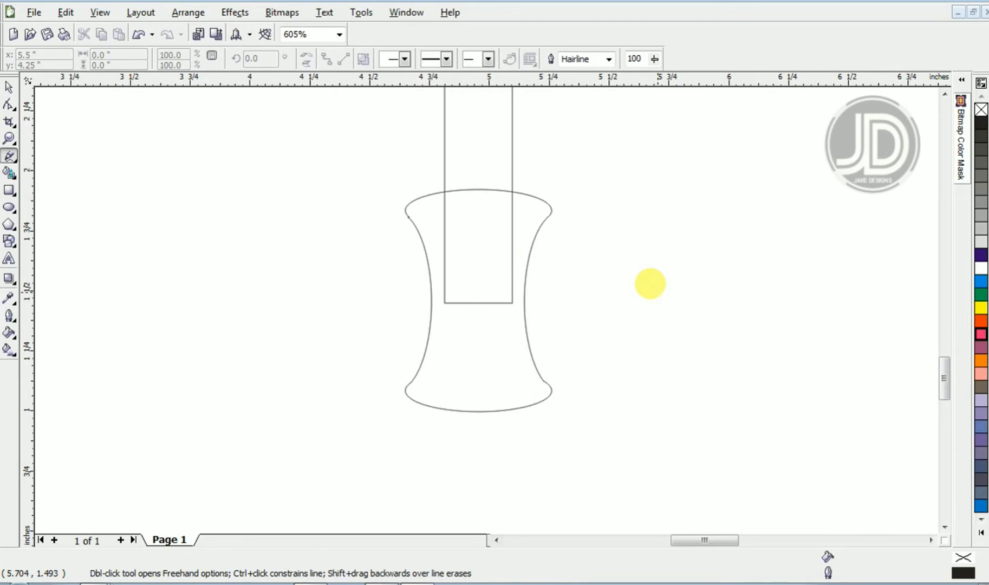
key(space)
key(F4)
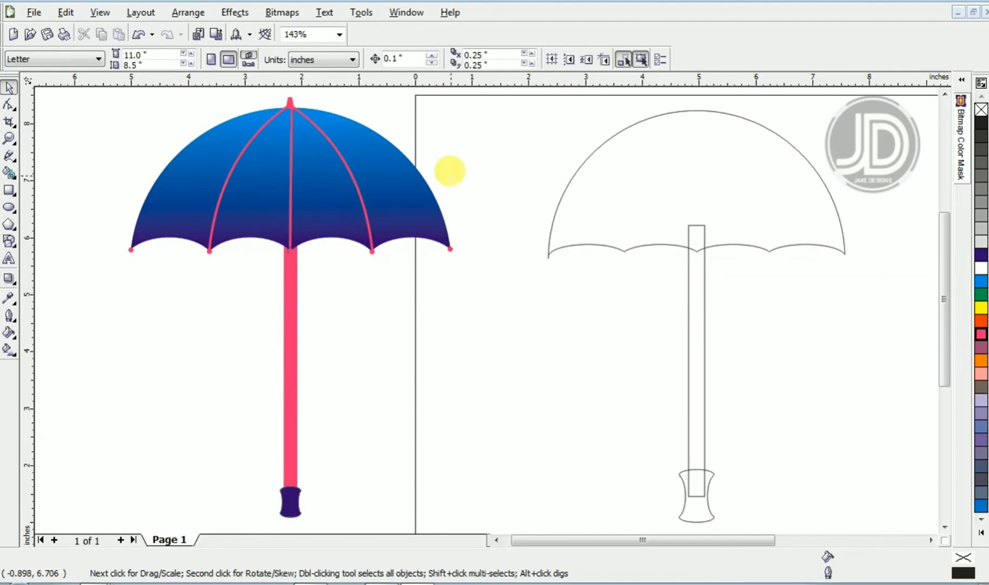
Draw a straight 2-node rib line from the canopy top to the first scallop point on the lower edge.
click(11, 156)
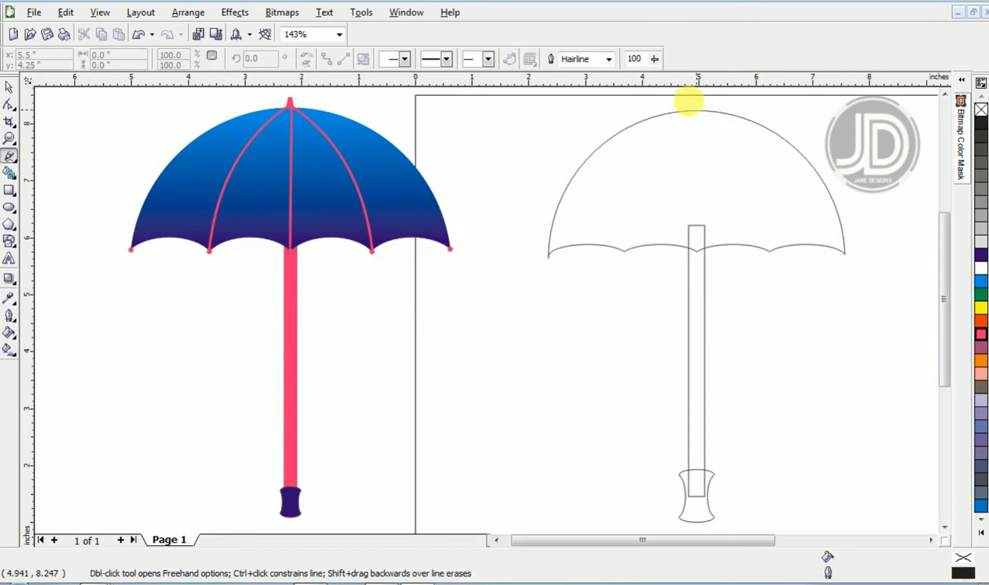
click(695, 110)
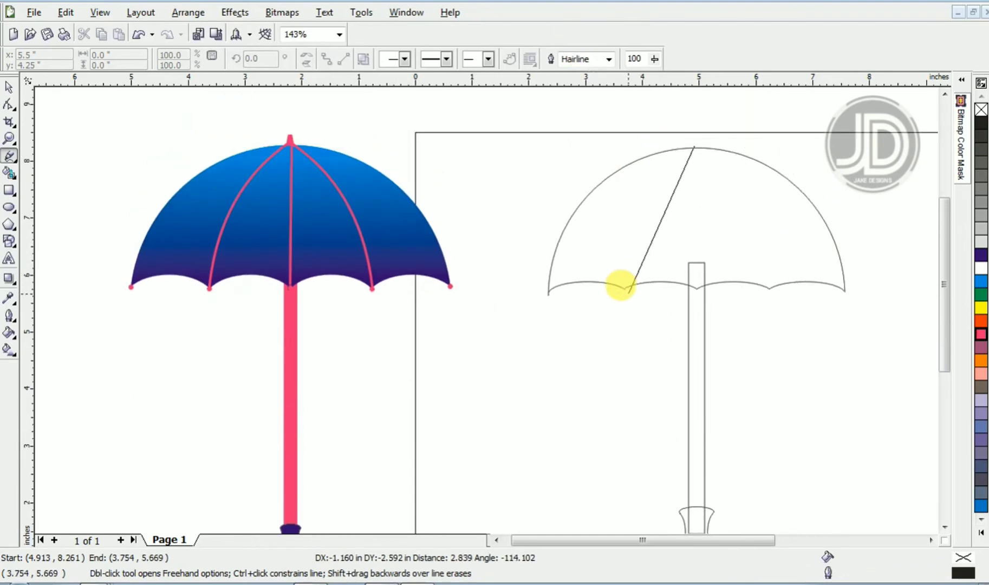
click(625, 287)
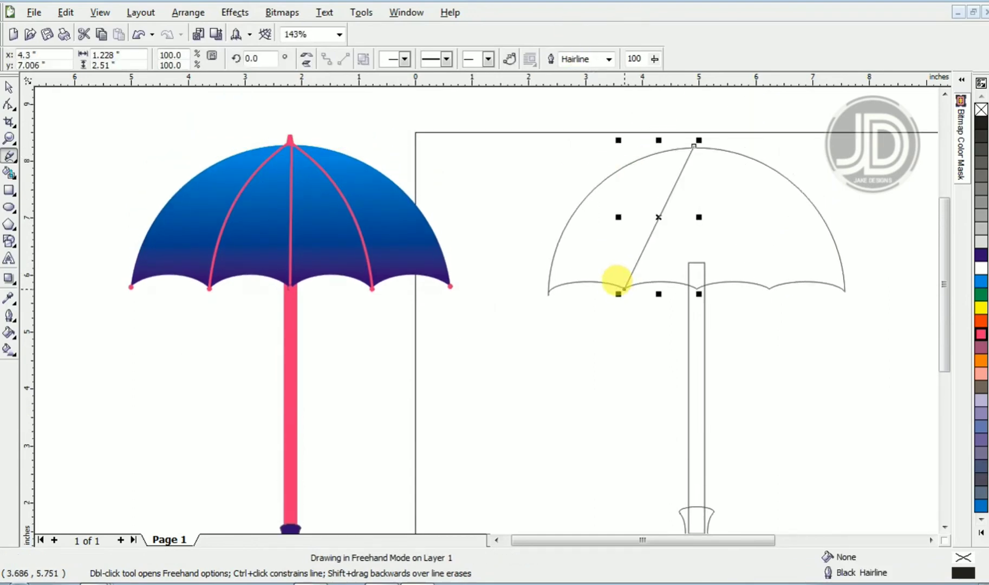
key(z)
drag(755, 343, 599, 130)
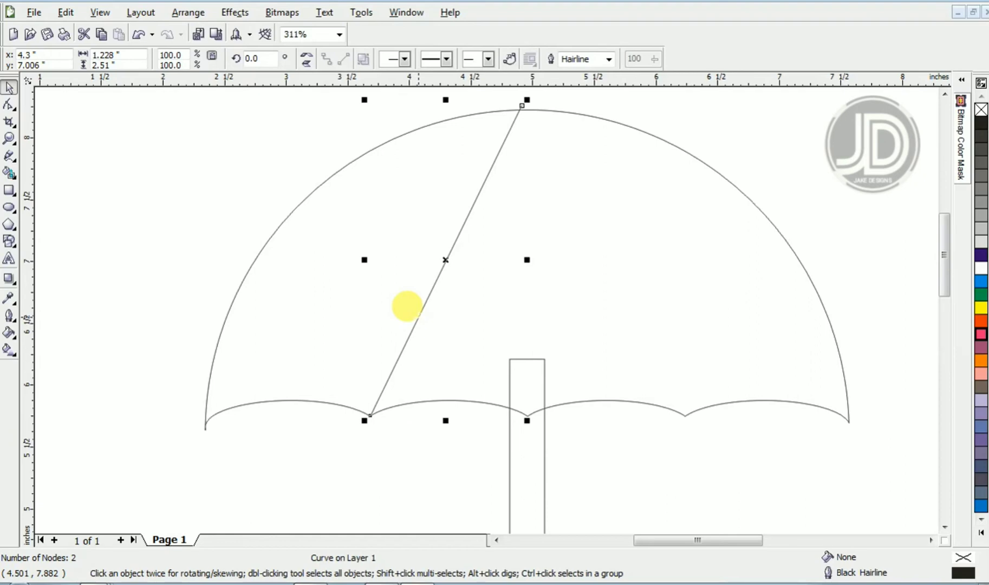
Draw a 1.276 × 1.062-inch rectangle beside the canopy's upper left.
click(10, 190)
mouse_move(150, 122)
mouse_down()
mouse_move(261, 199)
mouse_move(308, 253)
mouse_up()
key(space)
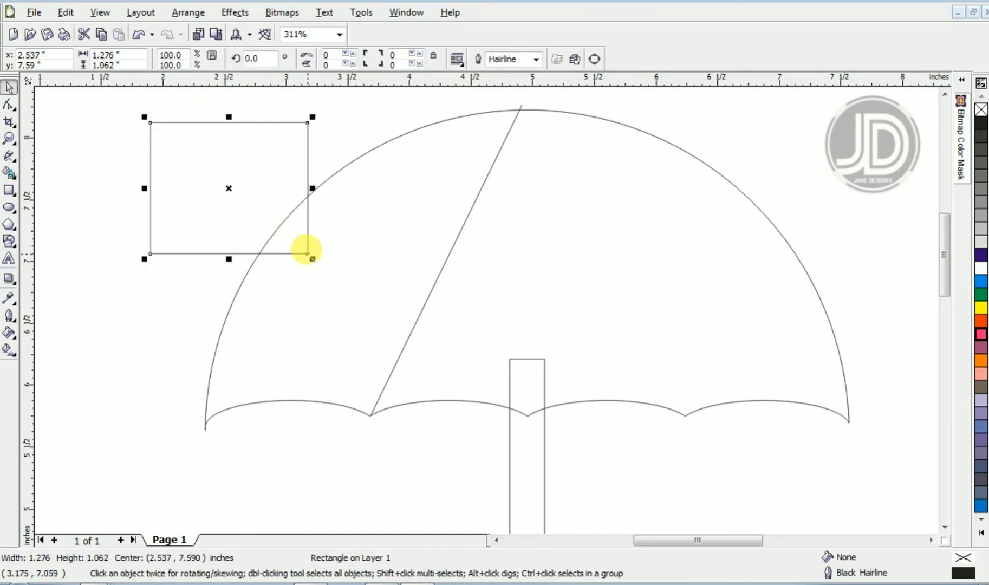
click(9, 105)
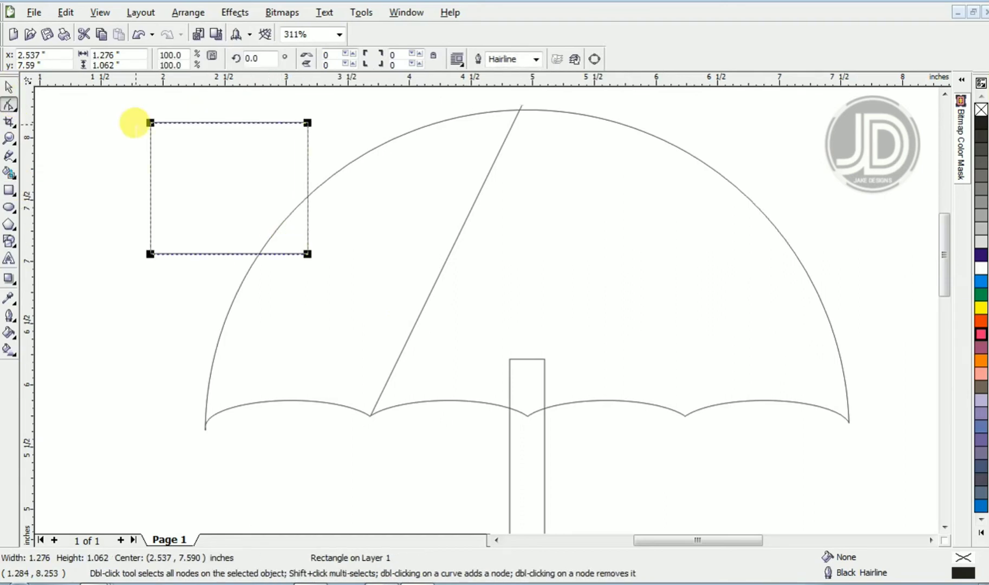
drag(176, 122, 135, 92)
click(231, 139)
key(space)
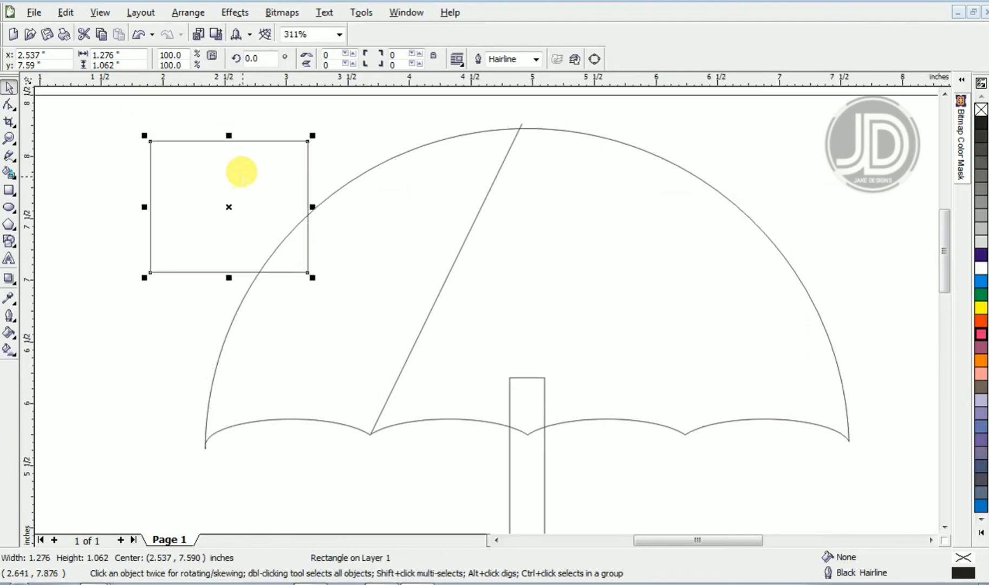
Convert the rectangle to curves and pull a new mid-top node down into a V notch.
key(ctrl+q)
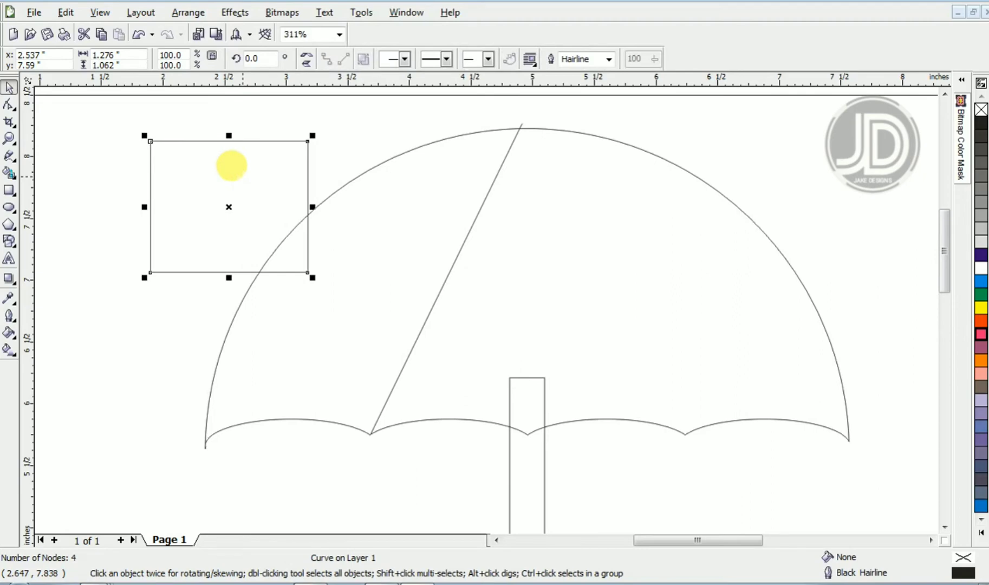
click(9, 104)
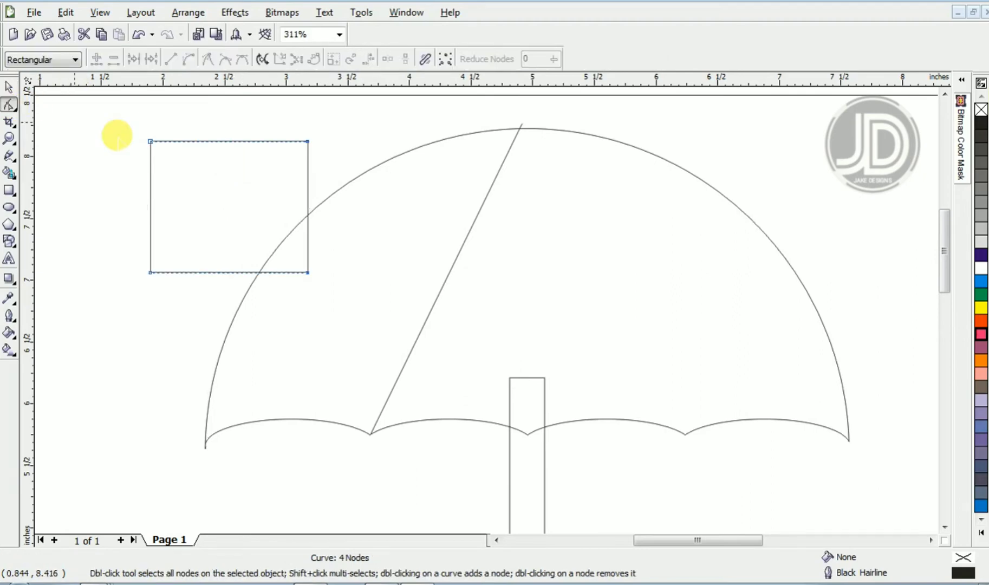
drag(293, 126, 327, 173)
drag(287, 230, 363, 361)
drag(127, 223, 177, 297)
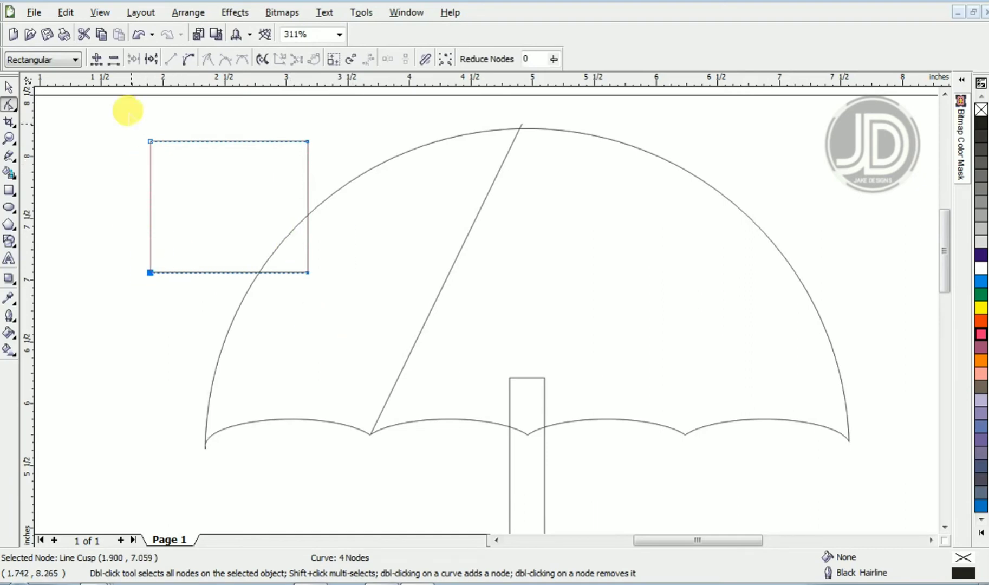
drag(128, 111, 172, 156)
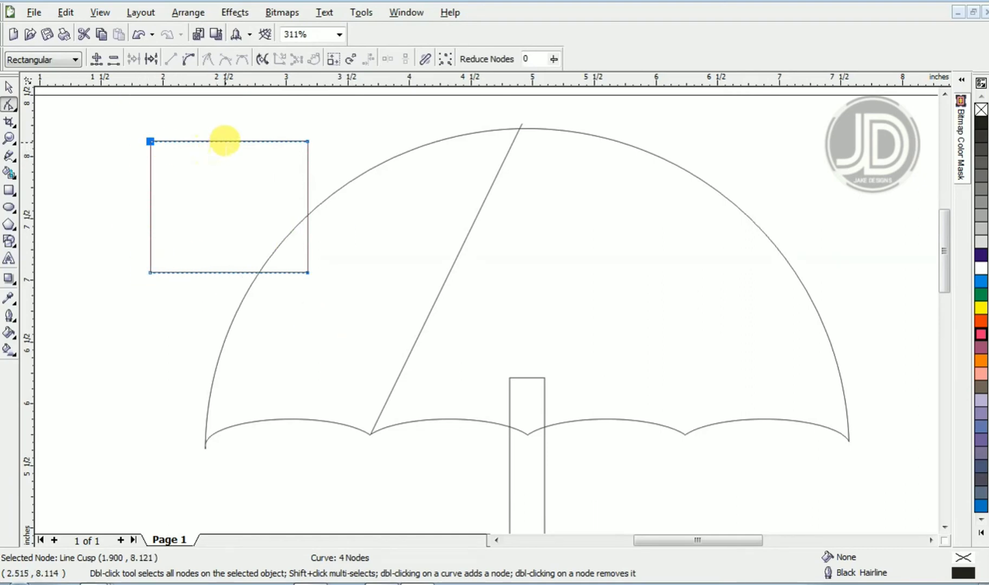
double_click(223, 142)
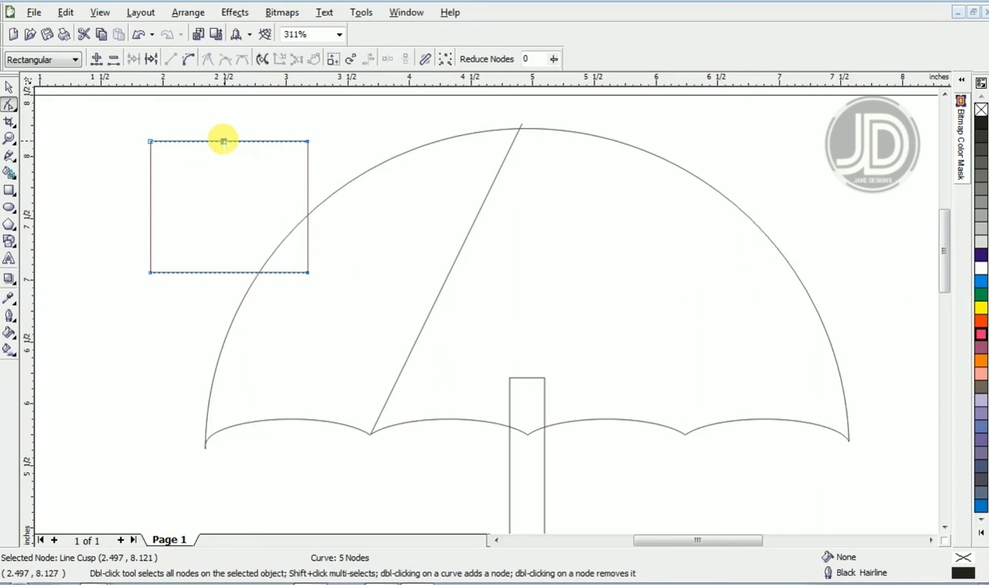
drag(223, 142, 229, 219)
key(space)
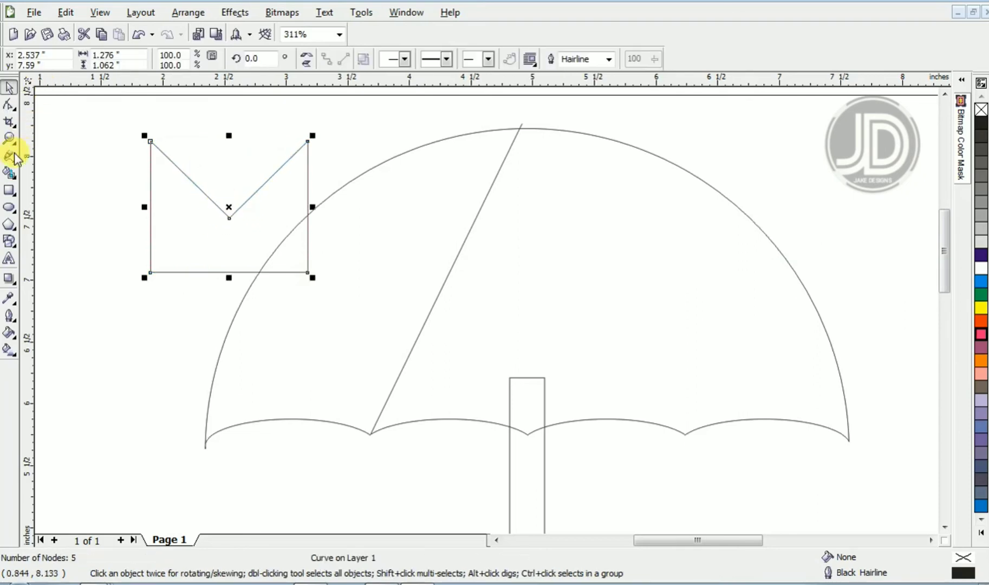
Draw a rectangle below the M shape and merge its bottom corners into a triangle point.
click(10, 190)
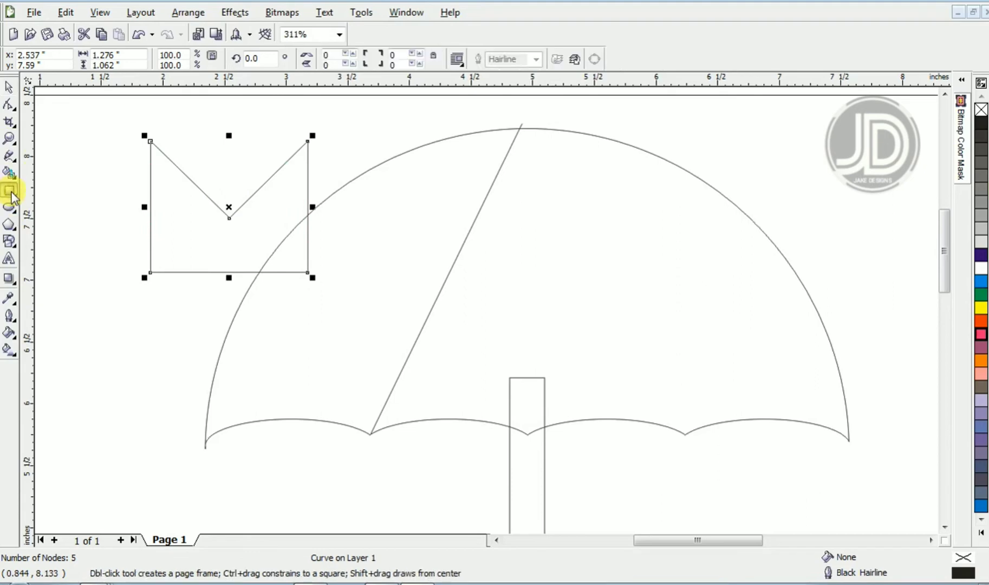
drag(100, 299, 215, 388)
key(space)
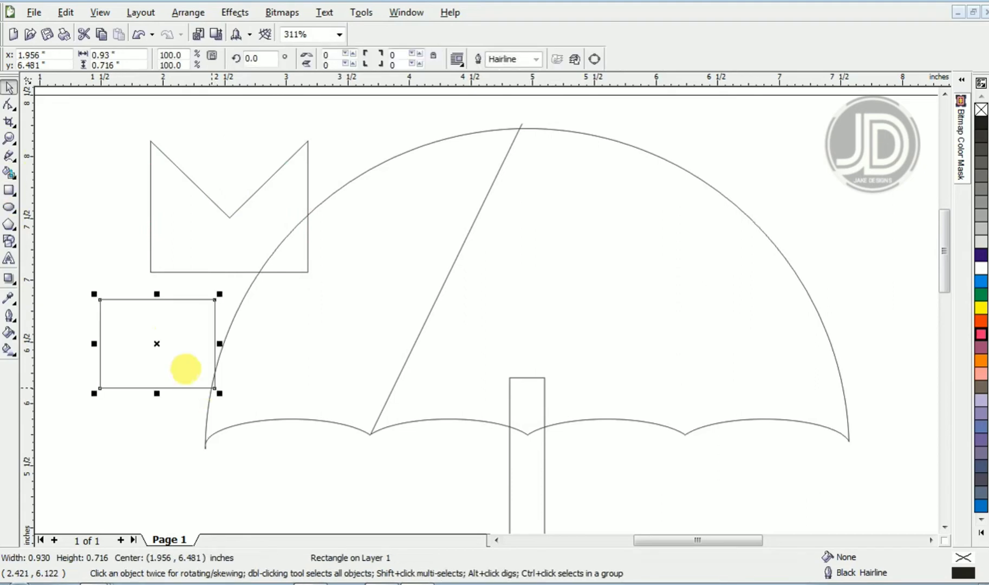
key(ctrl+q)
key(F10)
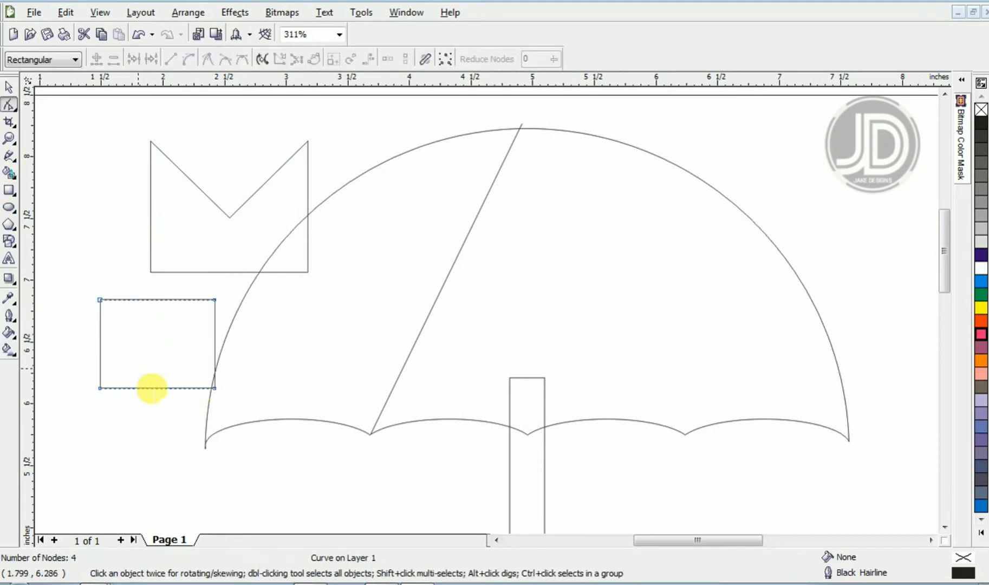
click(100, 388)
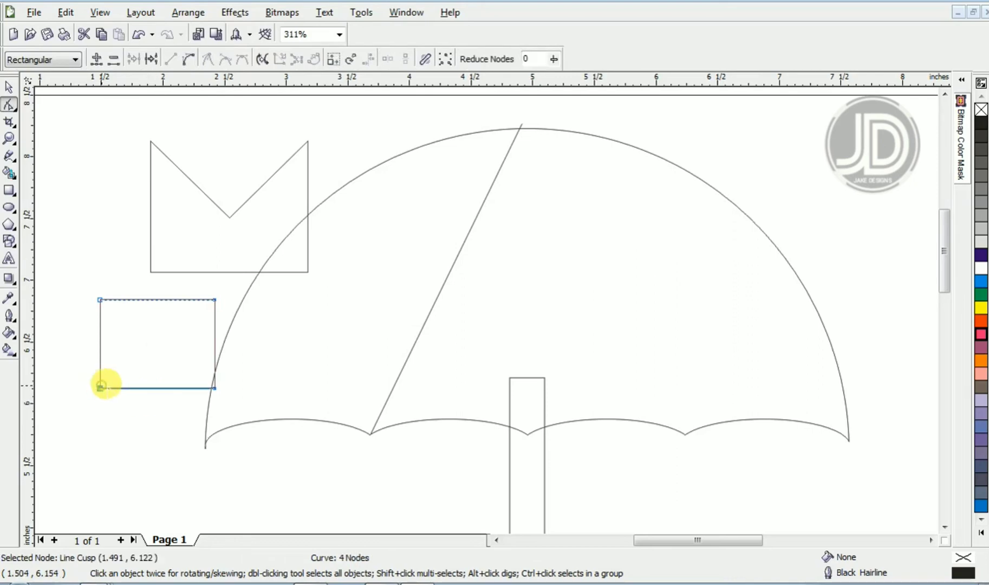
drag(100, 388, 151, 388)
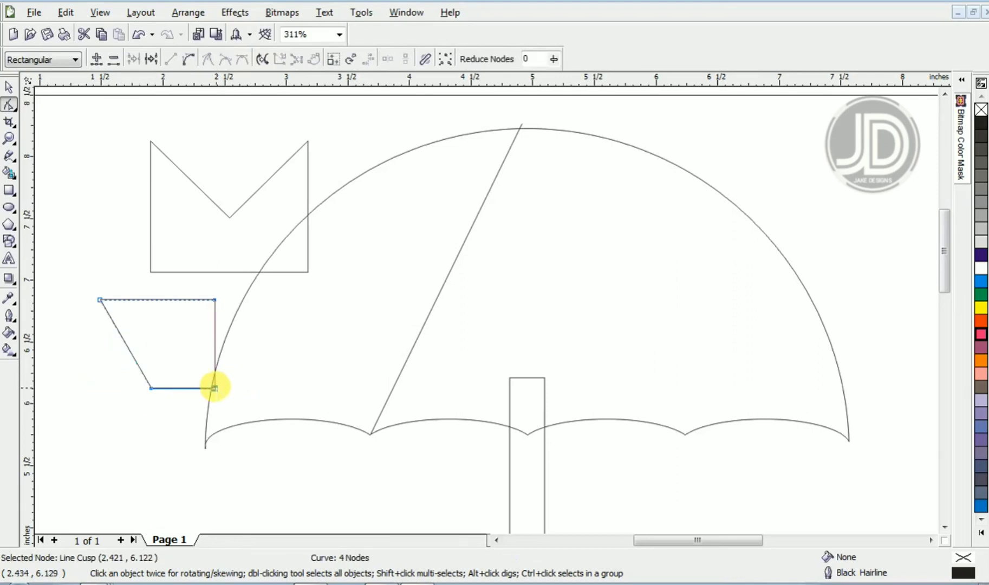
drag(215, 388, 152, 388)
key(space)
Place and widen the trial triangle over the M shape, then delete both pieces.
drag(140, 348, 215, 172)
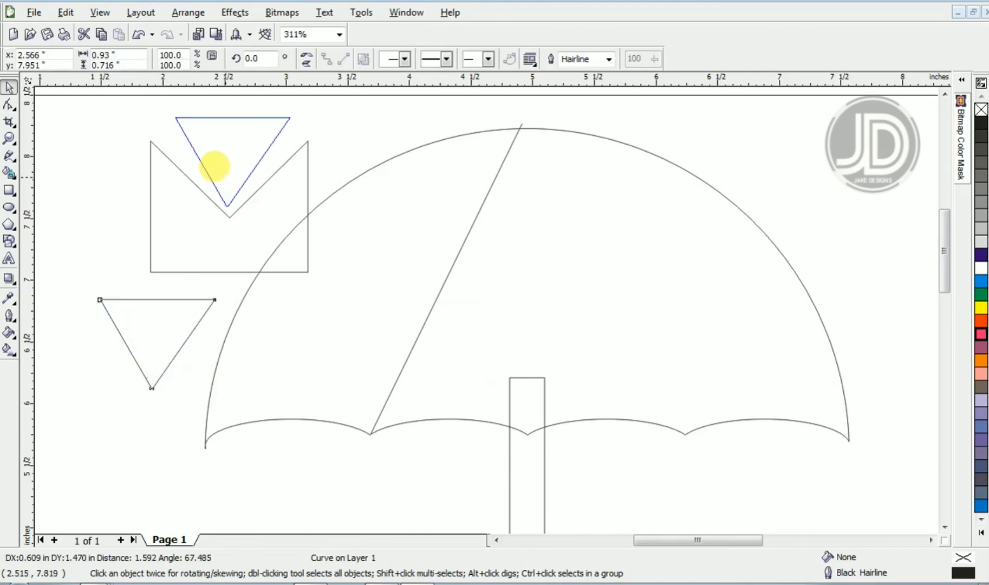
drag(214, 166, 214, 166)
drag(285, 155, 320, 159)
mouse_move(251, 137)
mouse_down()
mouse_move(256, 132)
mouse_move(246, 133)
mouse_up()
key(Delete)
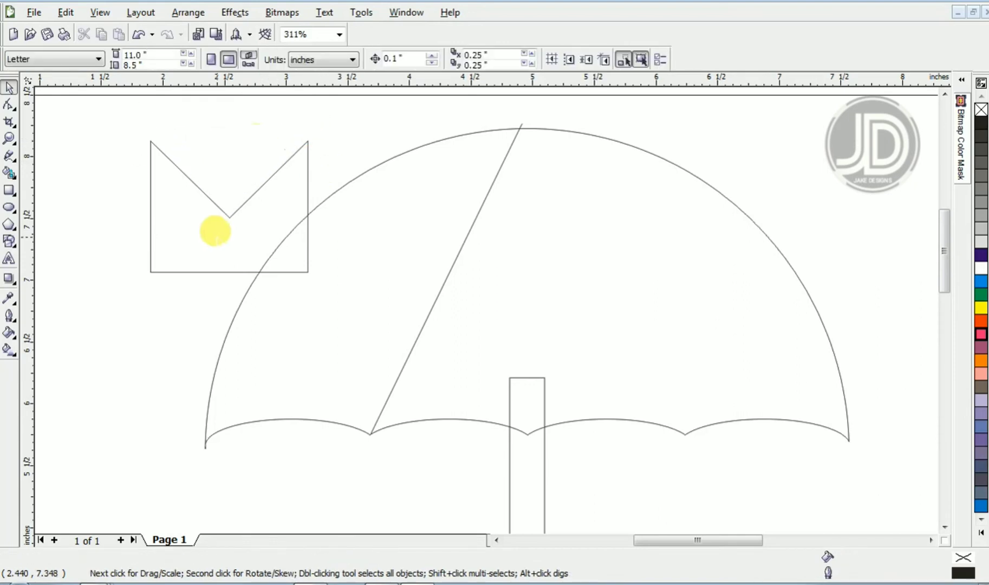
click(203, 217)
key(Delete)
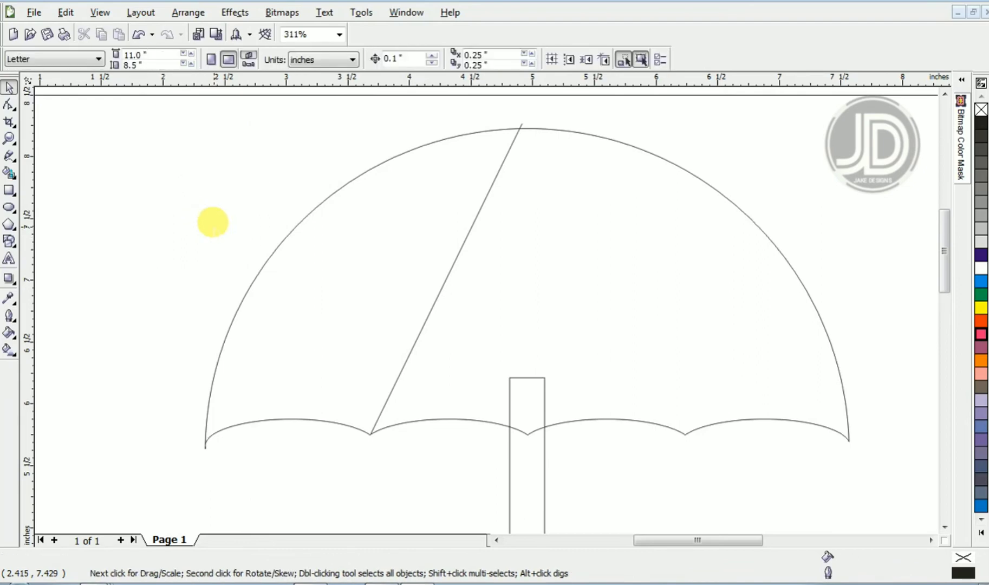
Try bending the rib with an added middle node, then undo and remove the extra node.
click(441, 281)
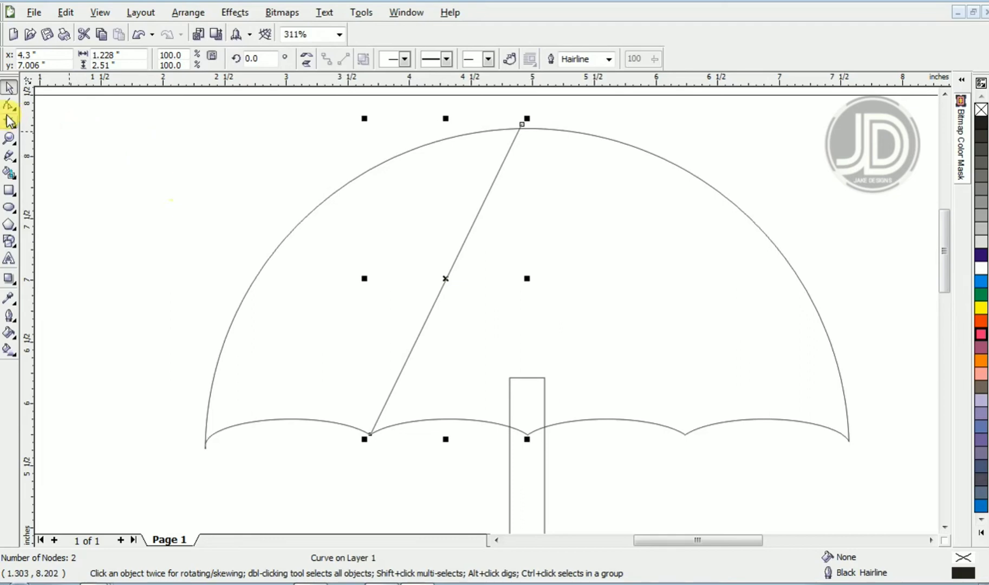
click(9, 109)
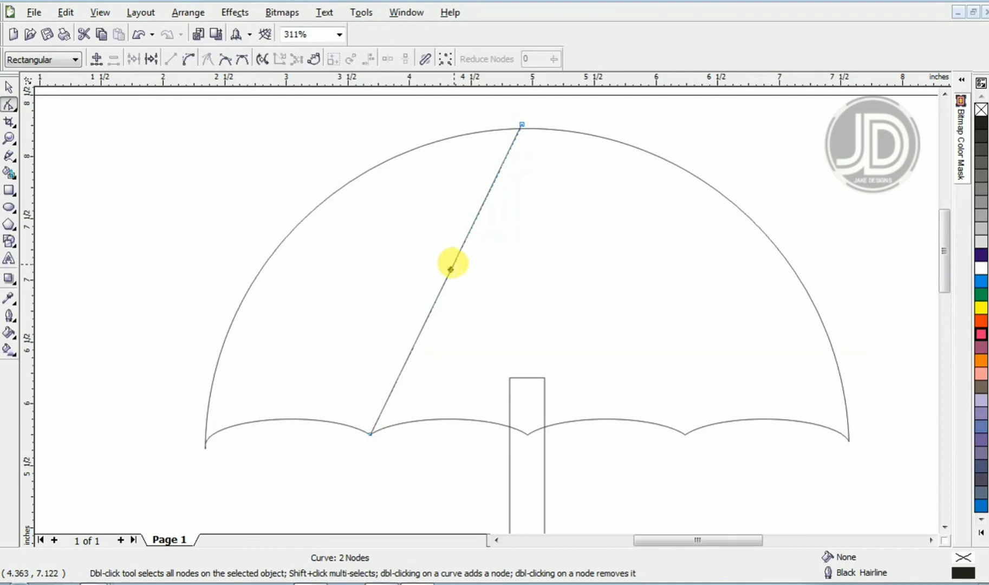
double_click(452, 263)
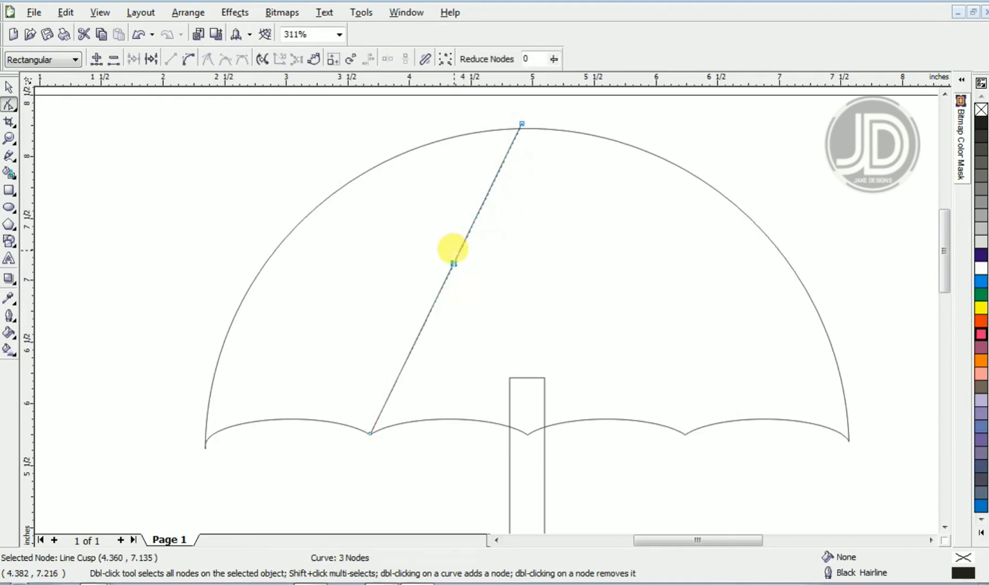
drag(453, 264, 327, 229)
key(ctrl+z)
double_click(453, 268)
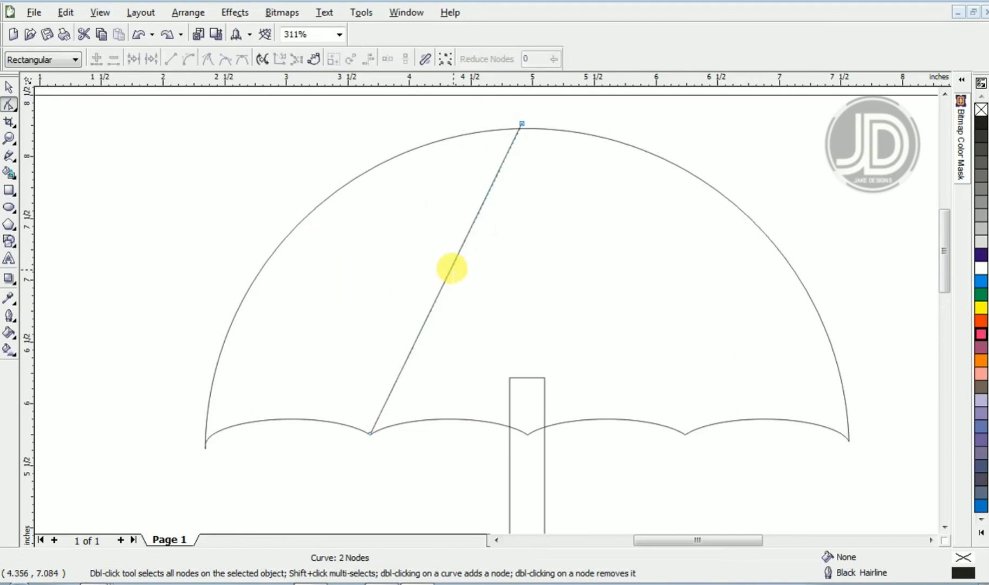
click(452, 264)
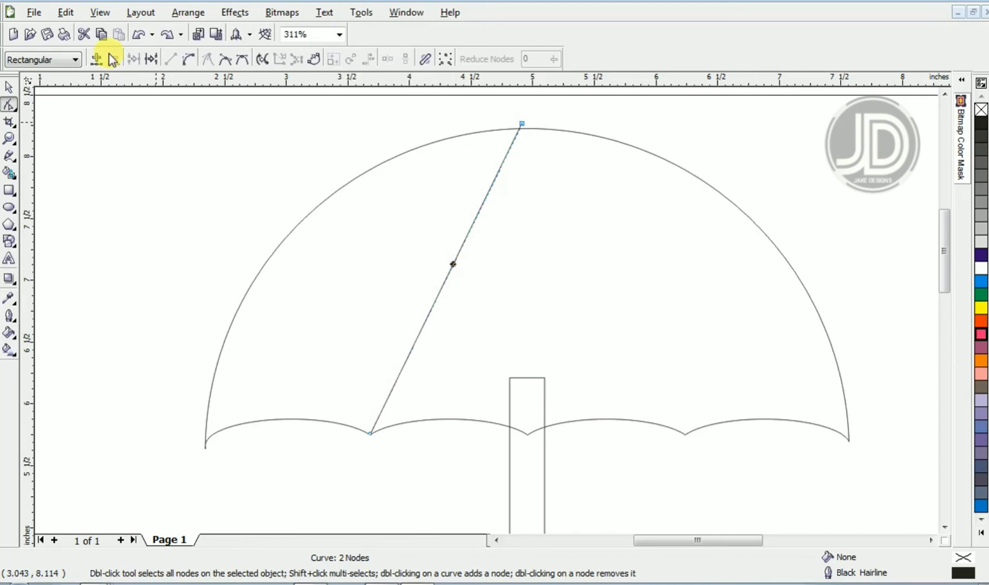
click(183, 61)
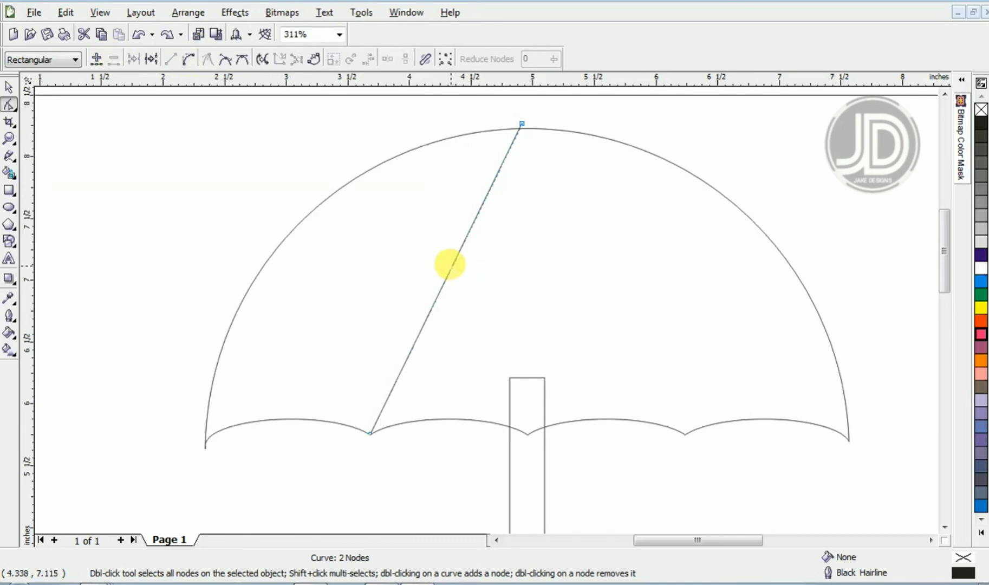
Convert the rib segment To Curve and bow it toward the canopy's left side.
right_click(450, 266)
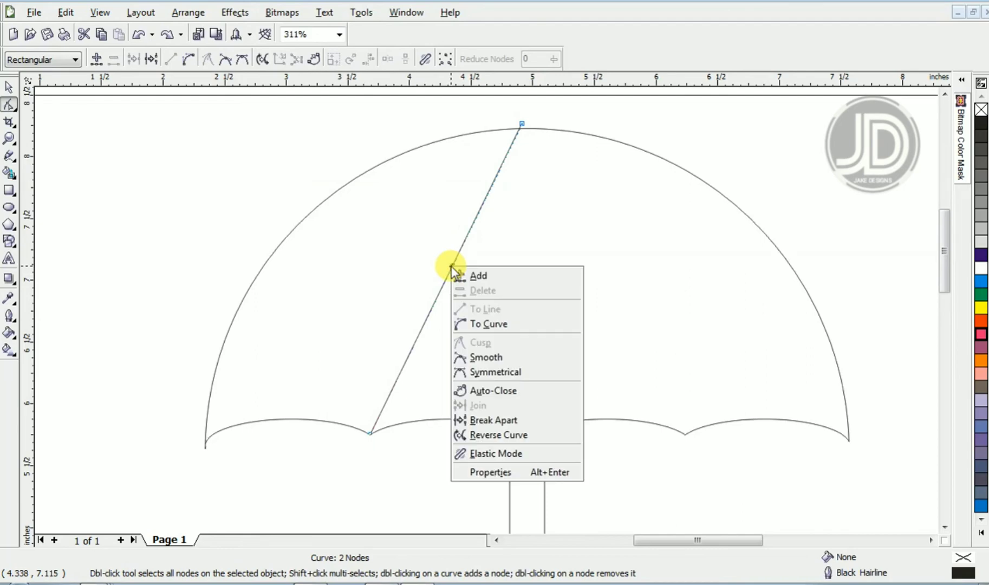
click(503, 323)
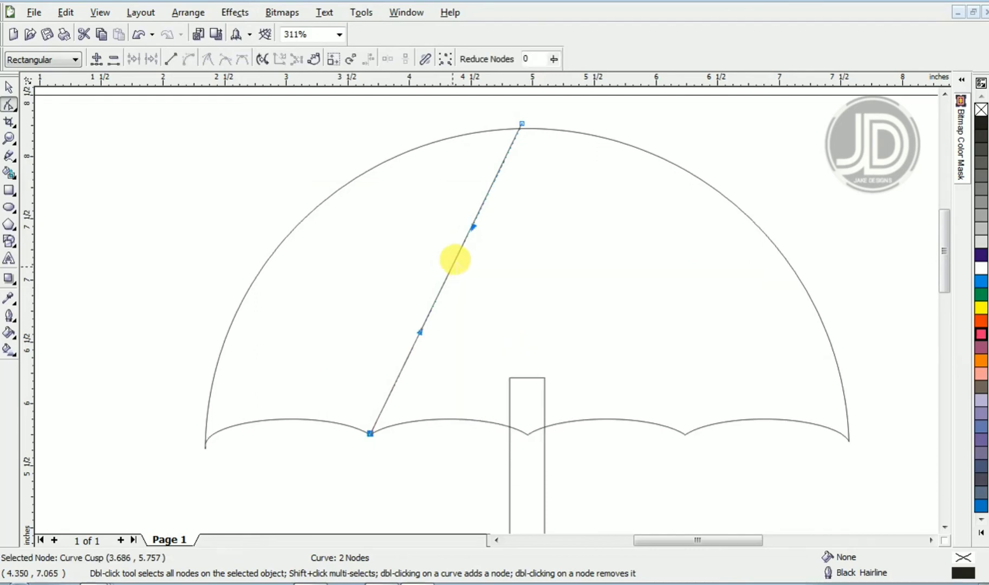
drag(472, 226, 404, 176)
drag(420, 329, 331, 310)
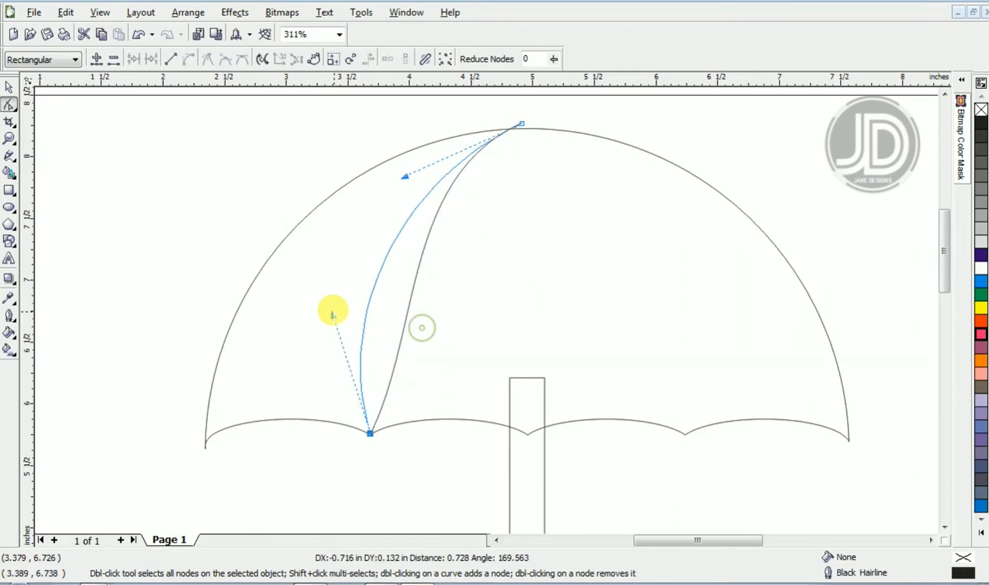
key(ctrl+z)
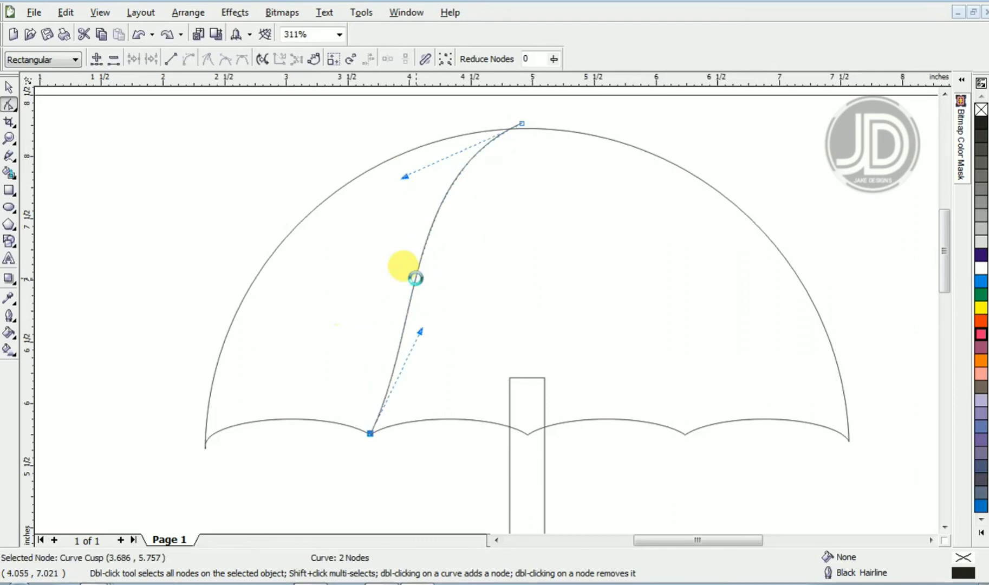
key(ctrl+z)
drag(445, 277, 399, 241)
key(space)
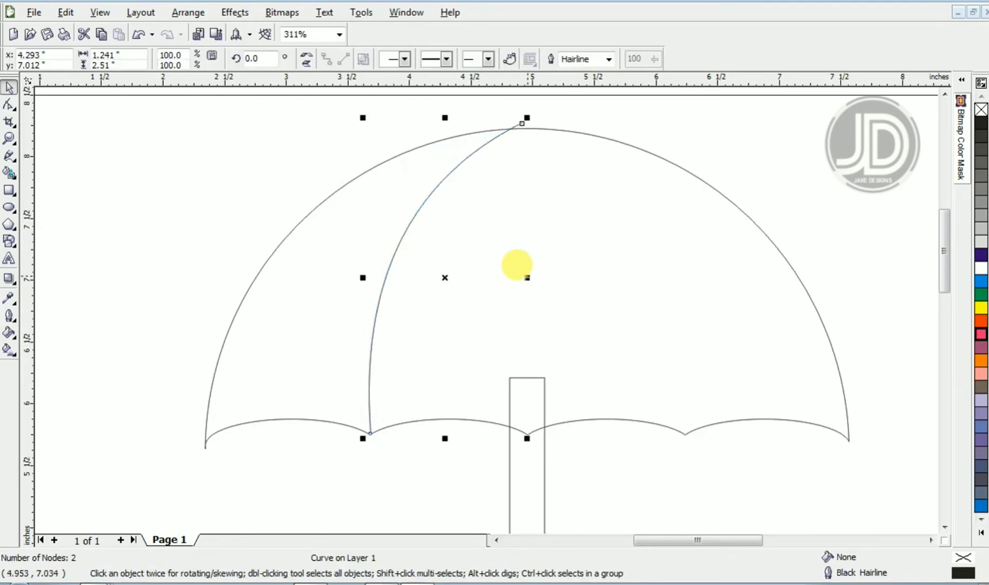
Narrow and slightly shorten the left inner rib curve.
click(518, 267)
drag(518, 267, 510, 267)
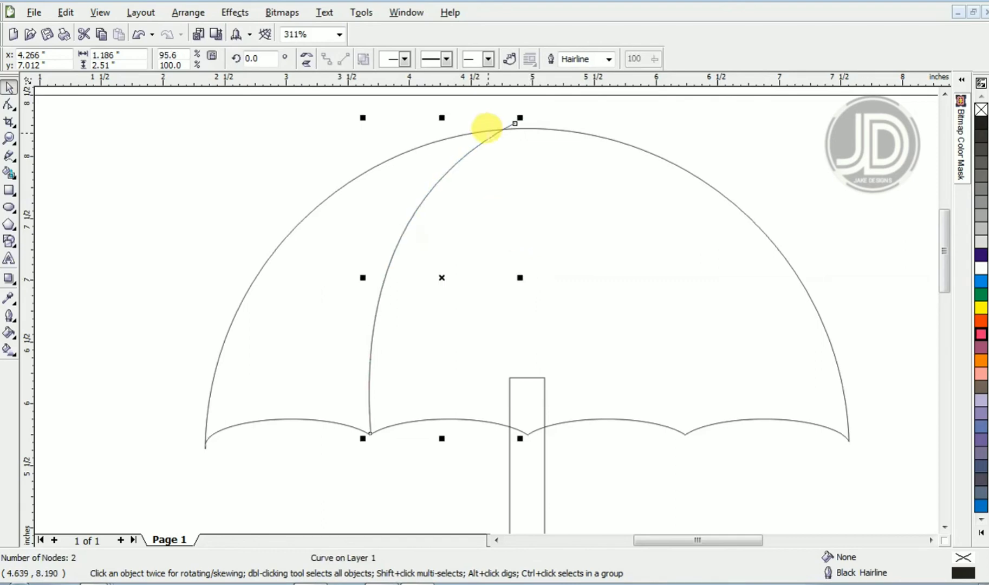
drag(431, 107, 427, 111)
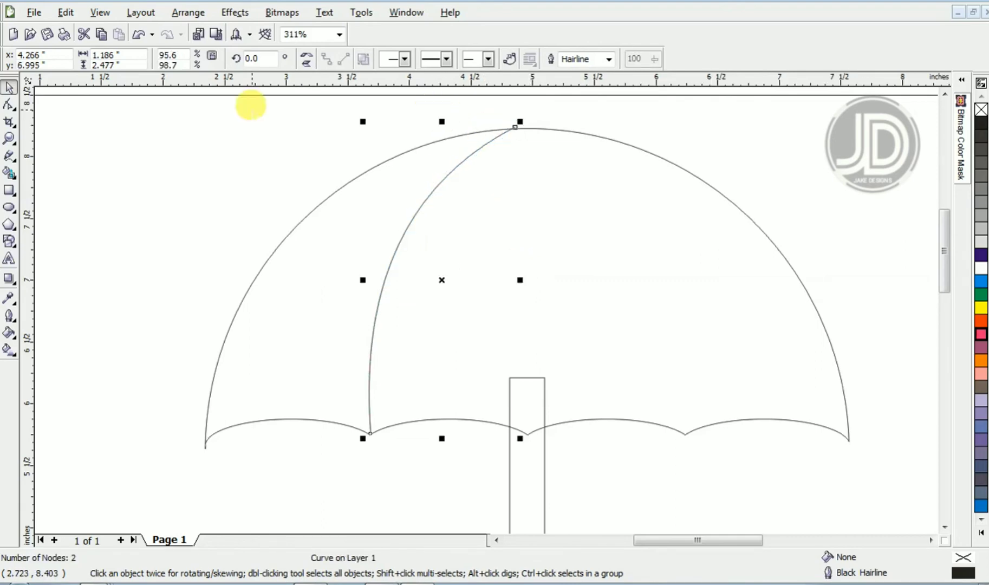
Duplicate the rib, mirror it horizontally, and stretch the copy to the right scallop point.
key(ctrl+d)
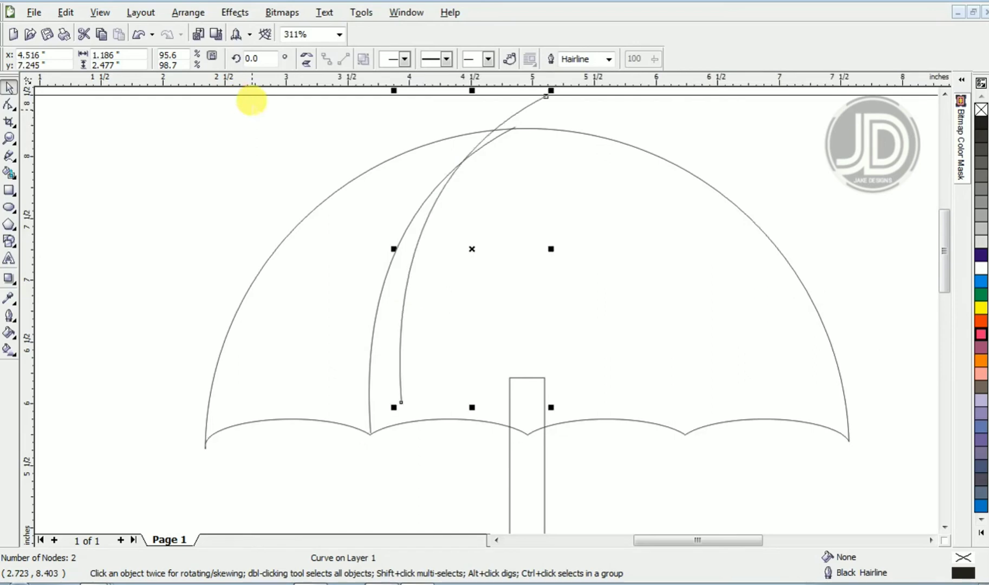
click(309, 56)
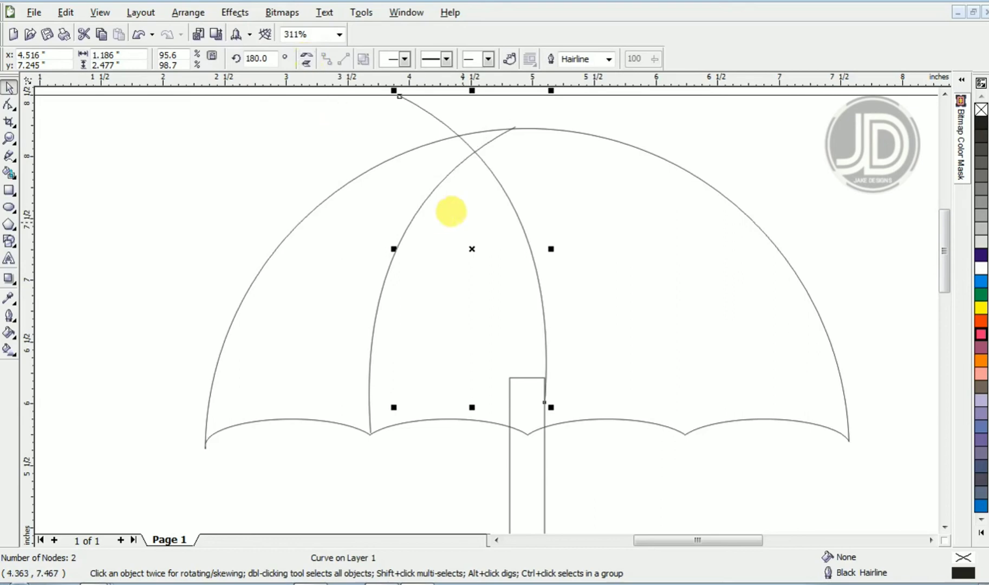
drag(463, 237, 605, 267)
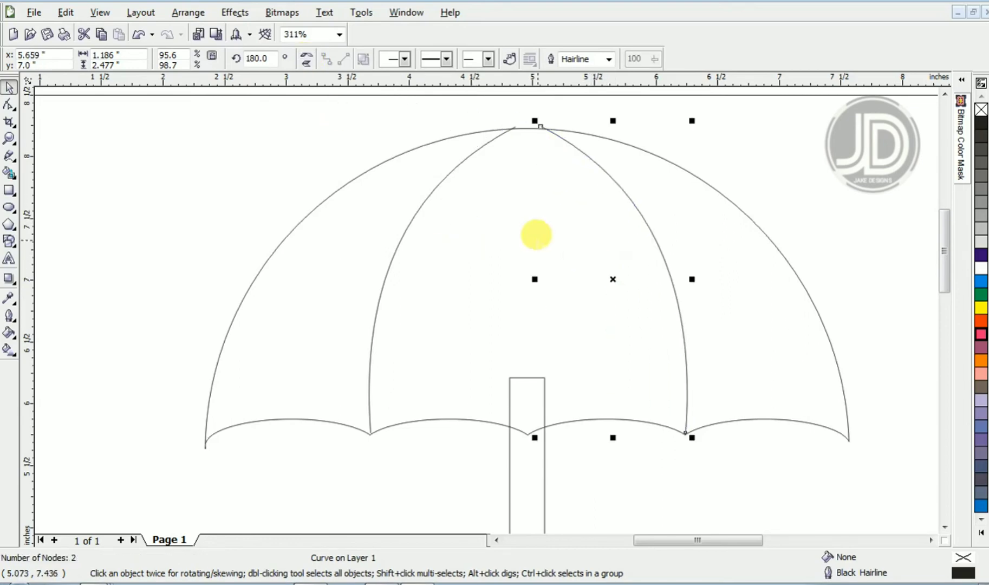
drag(522, 267, 505, 267)
Draw a straight centre rib from the canopy's bottom centre up to its top point.
key(F10)
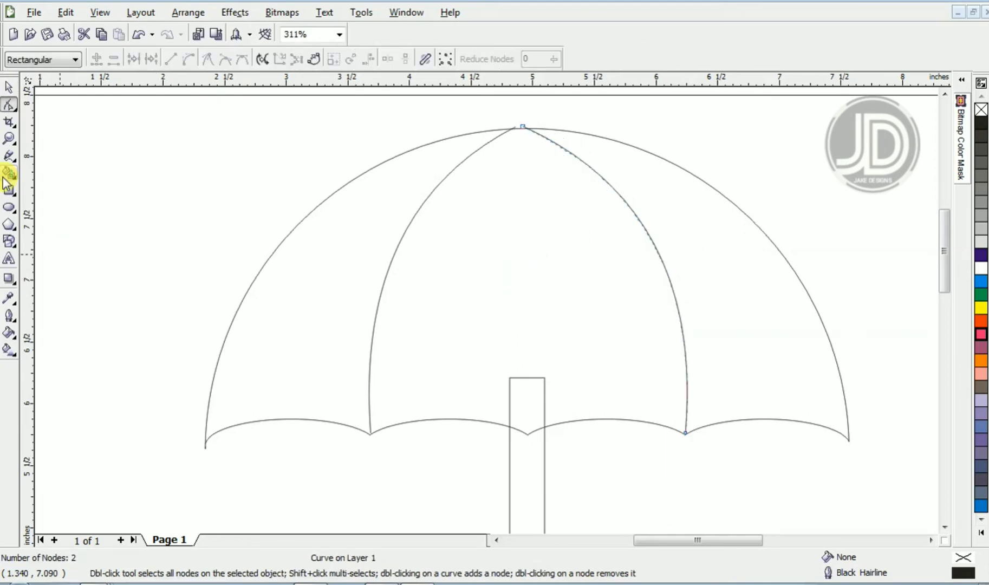
click(10, 159)
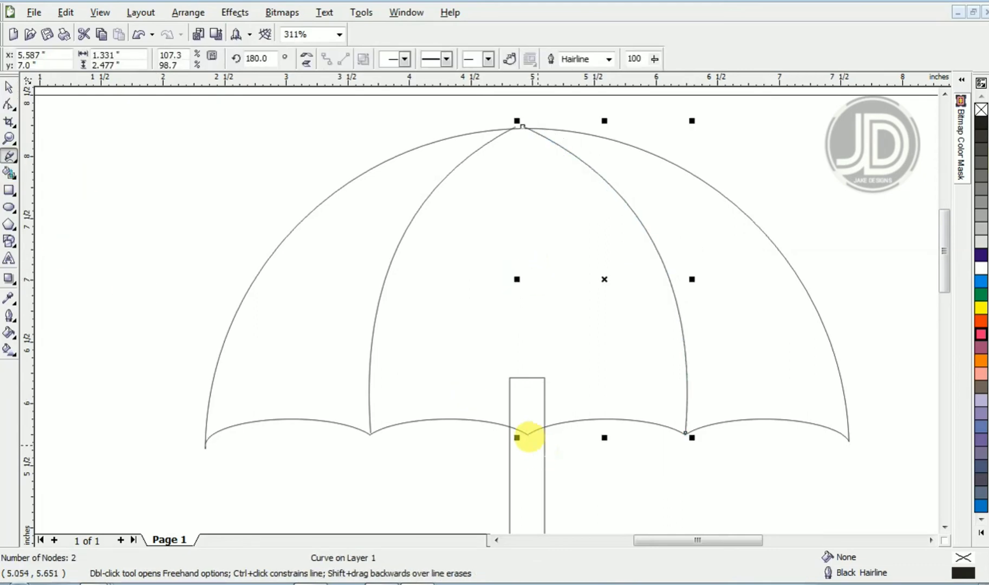
click(523, 429)
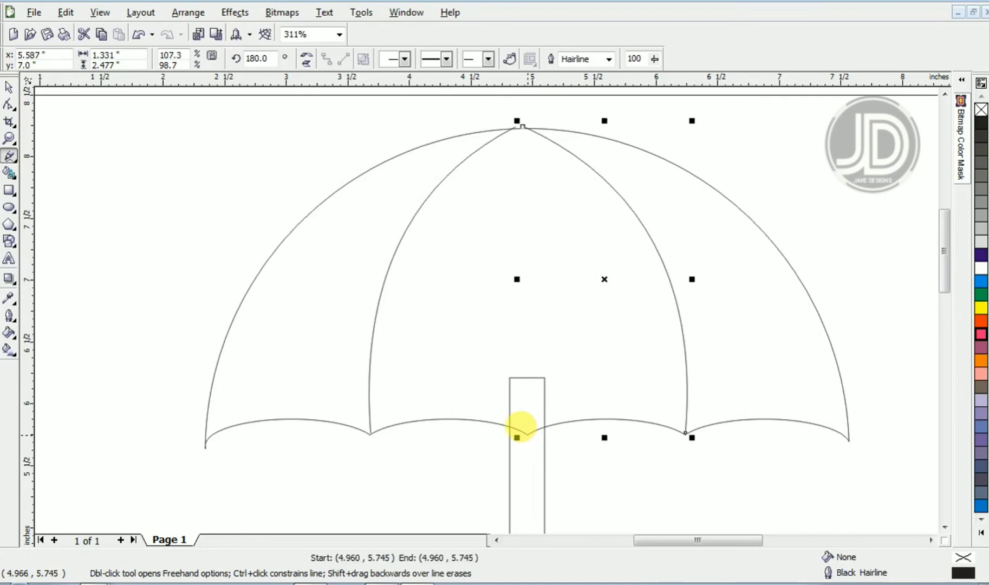
click(517, 122)
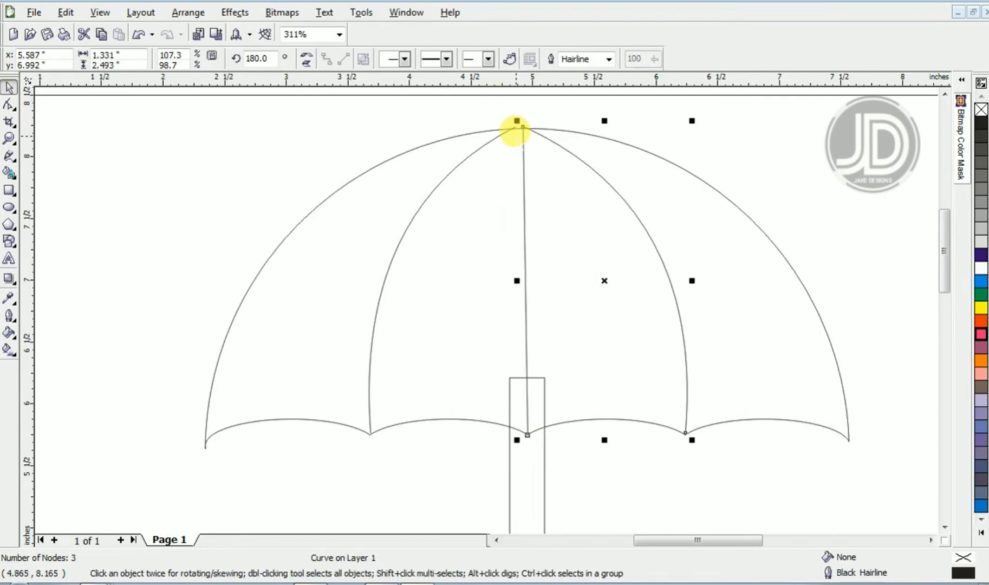
Zoom between the reference umbrella's top cap and the new umbrella's peak to compare them.
key(z)
right_click(450, 278)
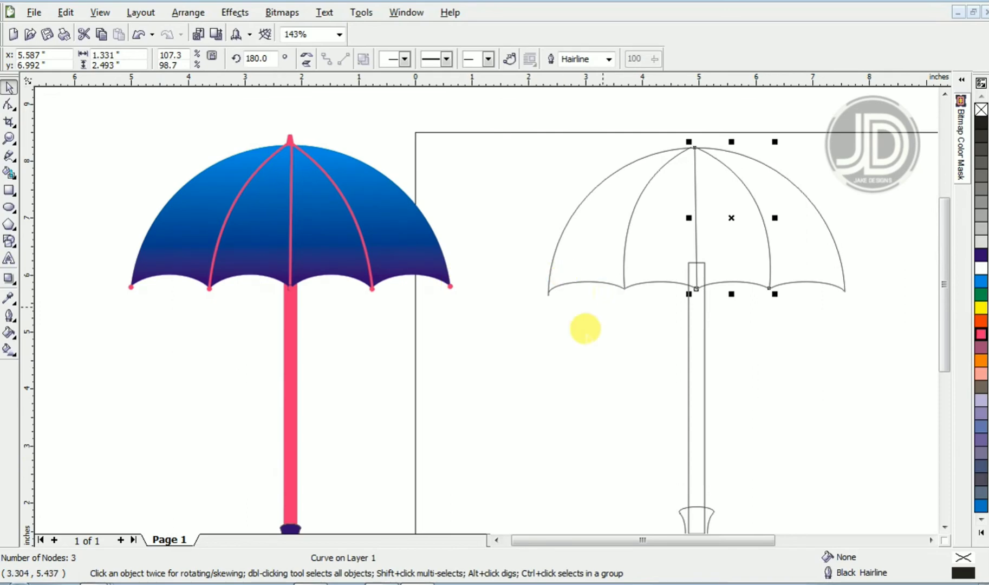
click(584, 339)
key(z)
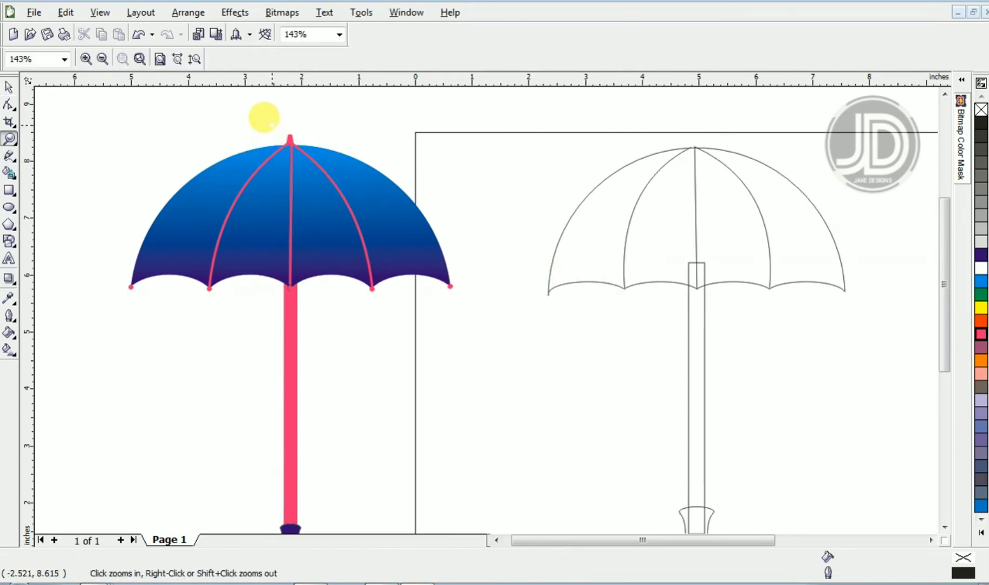
drag(263, 117, 347, 185)
key(space)
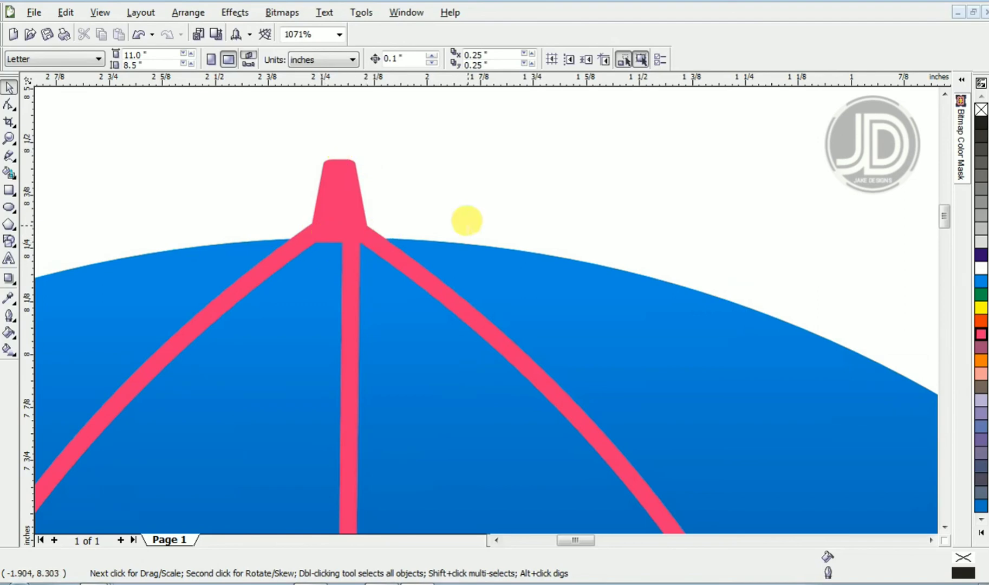
key(z)
key(F3)
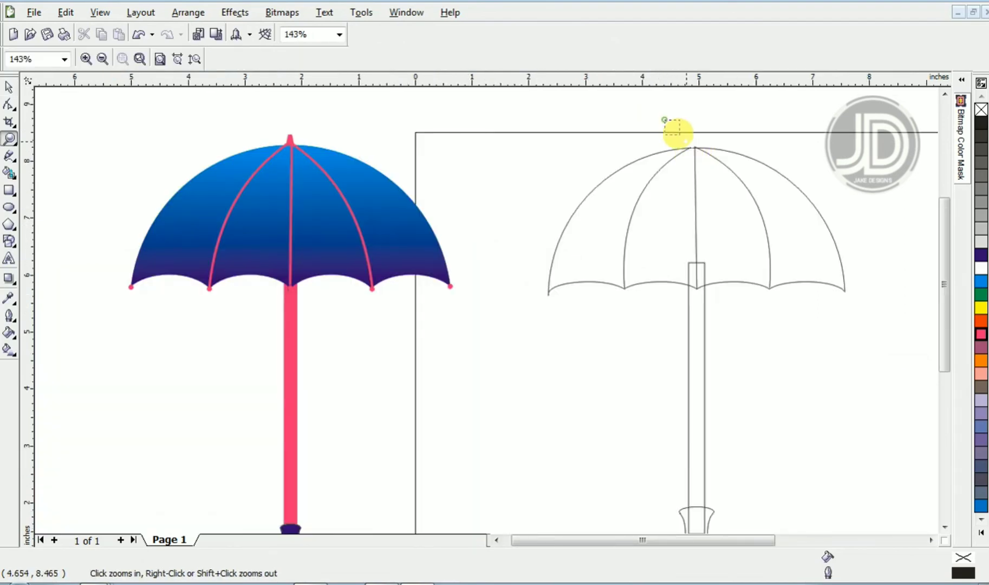
drag(664, 119, 680, 135)
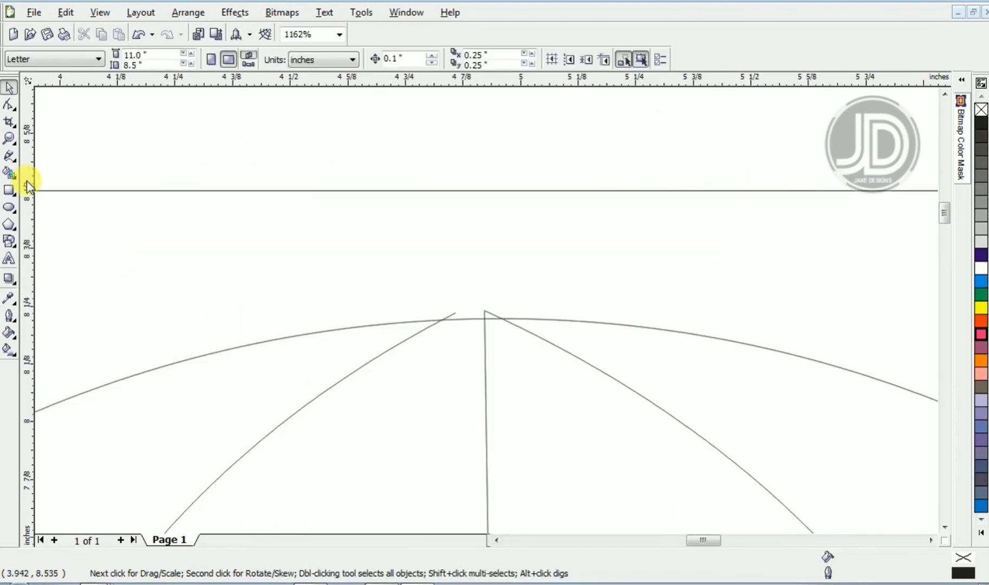
Draw a small rectangle on the canopy peak and enlarge it, checking against the reference cap.
click(10, 189)
drag(450, 217, 526, 320)
key(space)
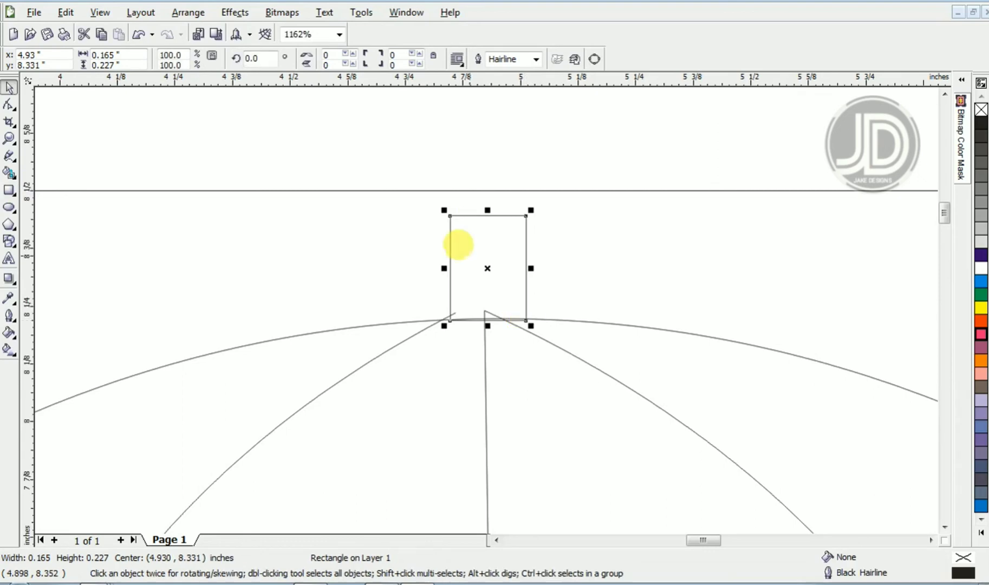
drag(531, 210, 546, 189)
key(z)
key(F3)
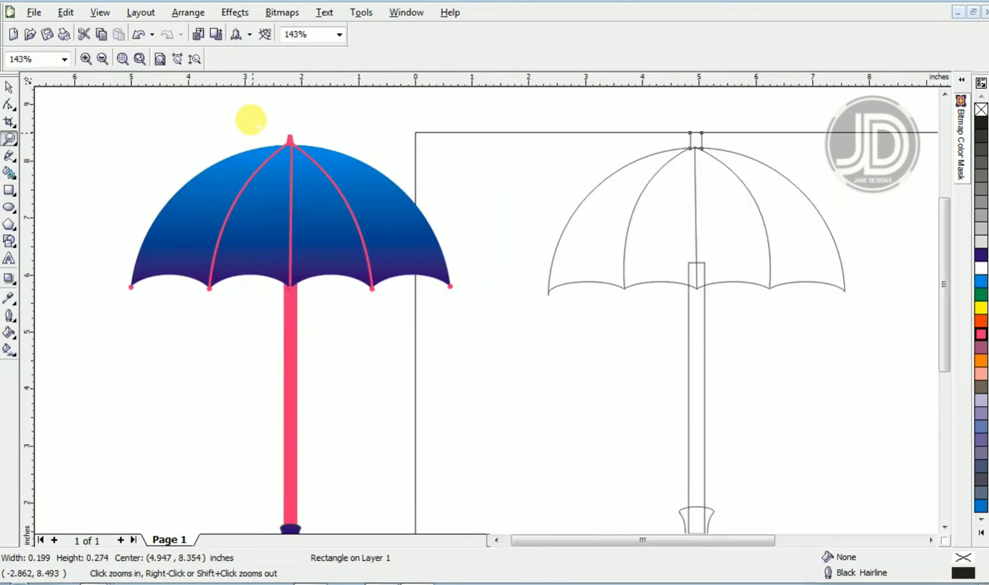
click(297, 142)
key(space)
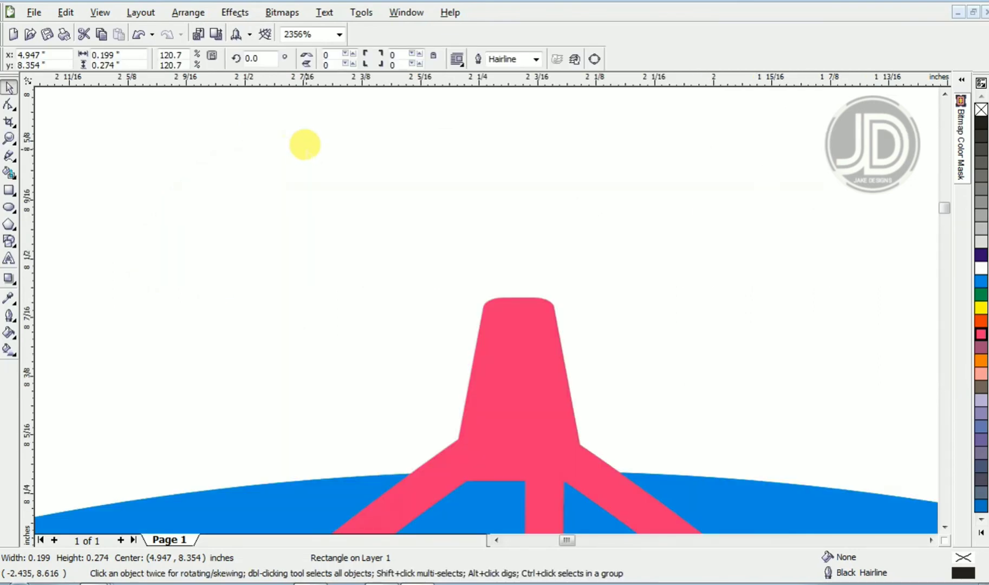
key(space)
key(F3)
key(space)
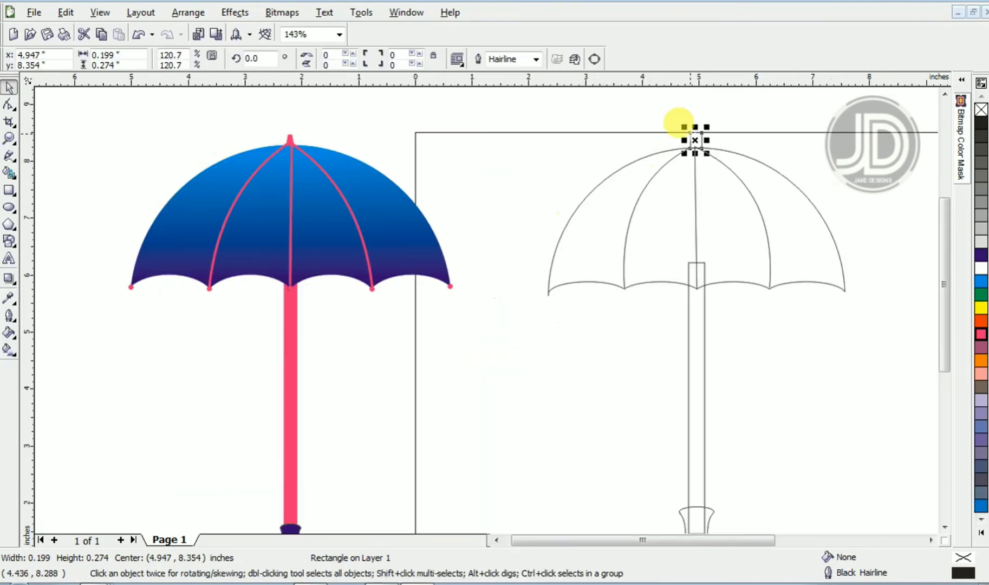
key(space)
drag(677, 116, 694, 138)
key(space)
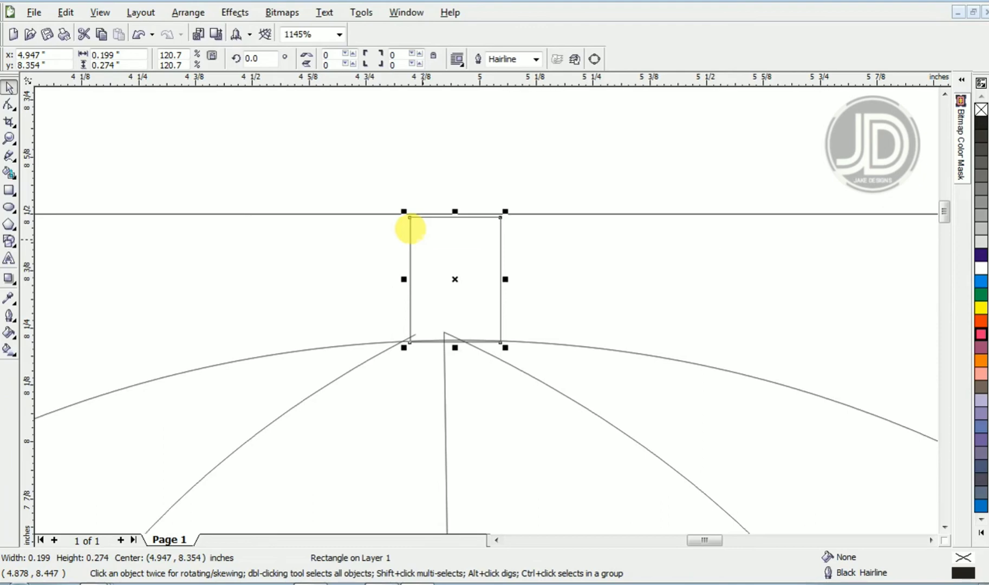
Round both top corners of the 0.199 × 0.274-inch rectangle to 30.
click(441, 184)
click(470, 275)
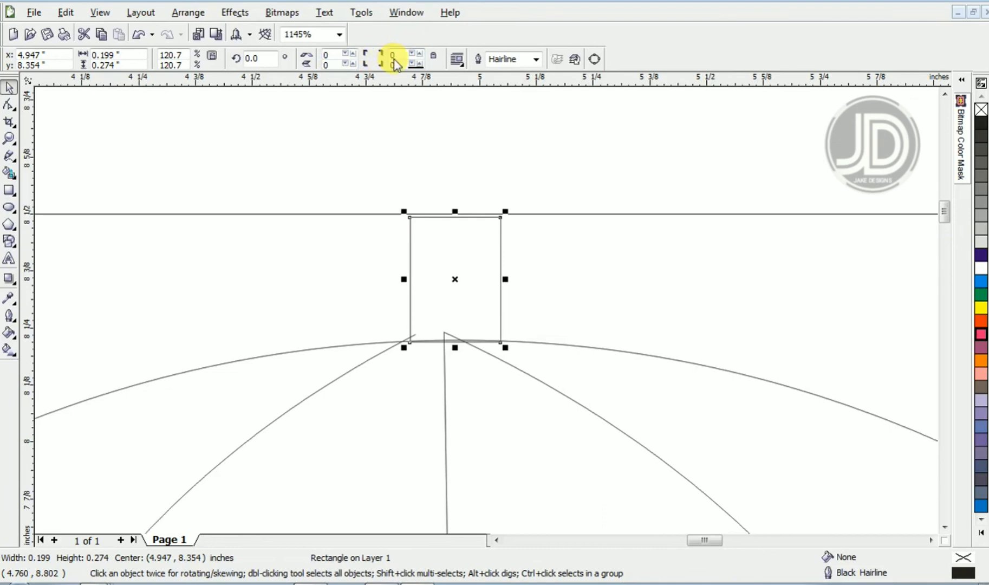
click(328, 55)
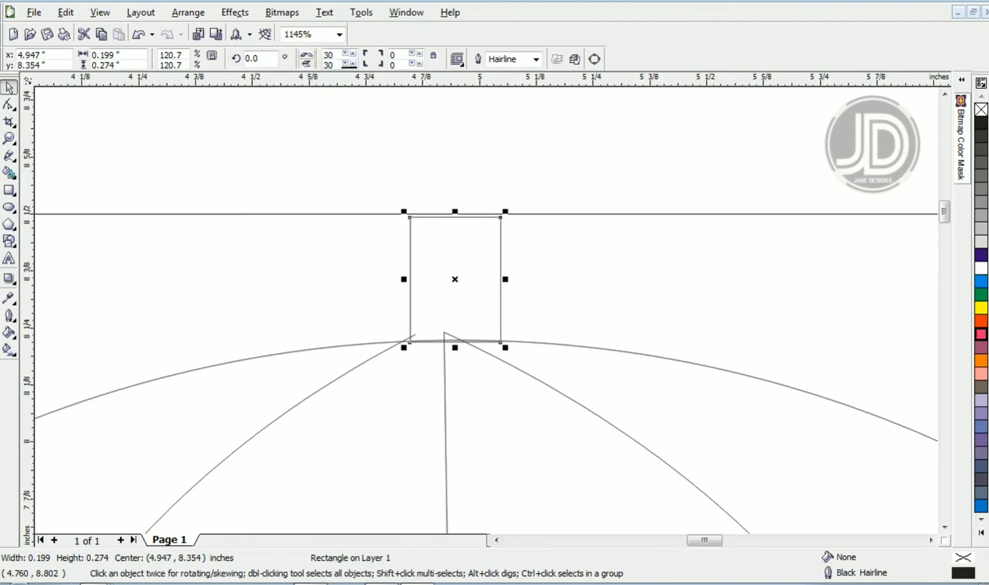
click(307, 51)
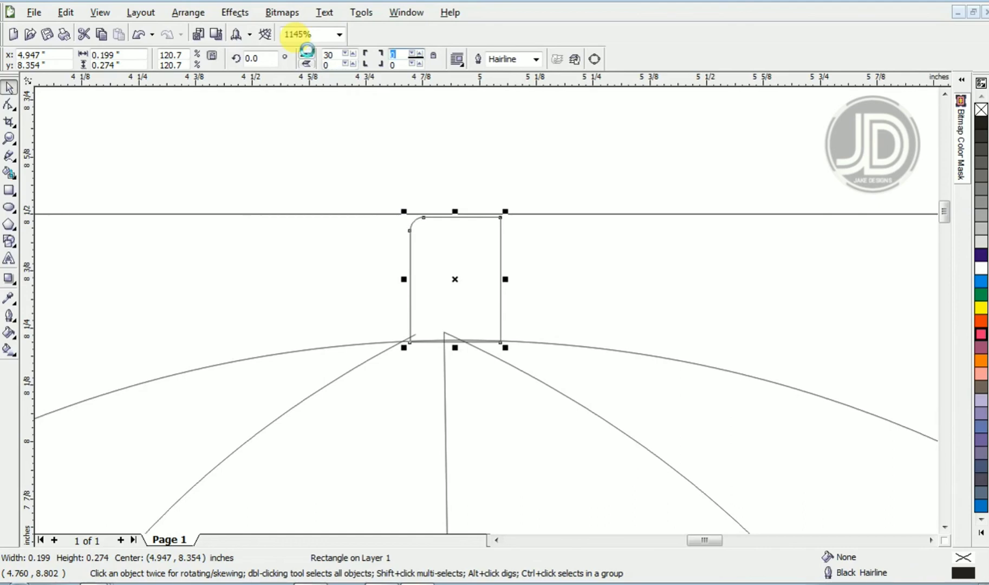
text(30)
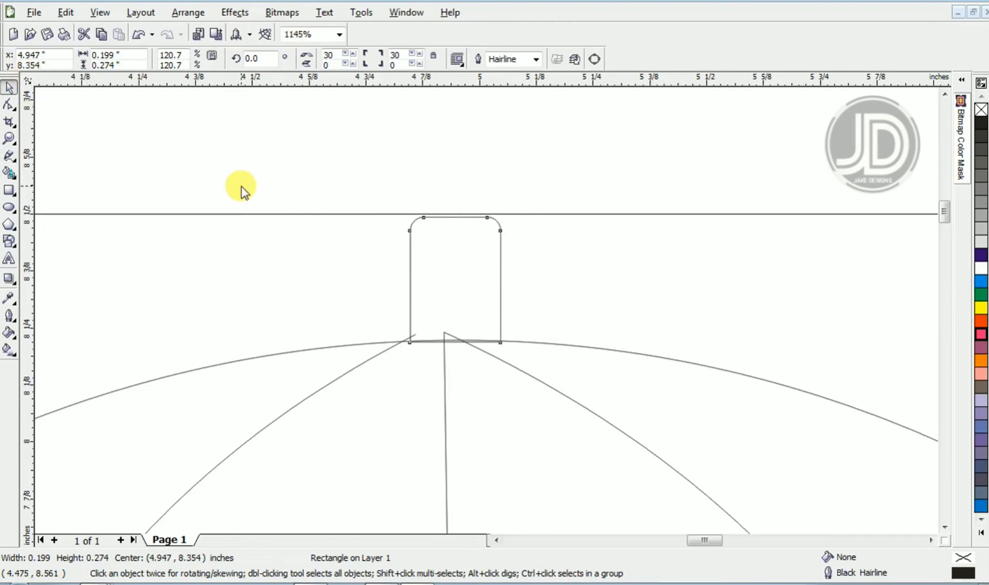
Convert the cap to curves and pull its top corner nodes inward to taper it.
key(ctrl+q)
key(F10)
drag(397, 194, 433, 217)
drag(545, 291, 457, 181)
drag(486, 217, 475, 217)
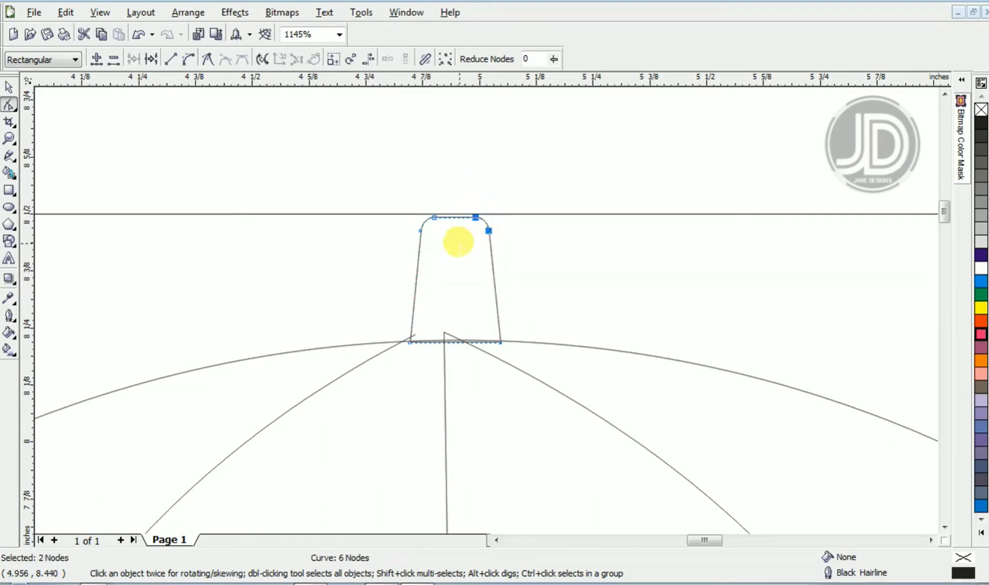
key(space)
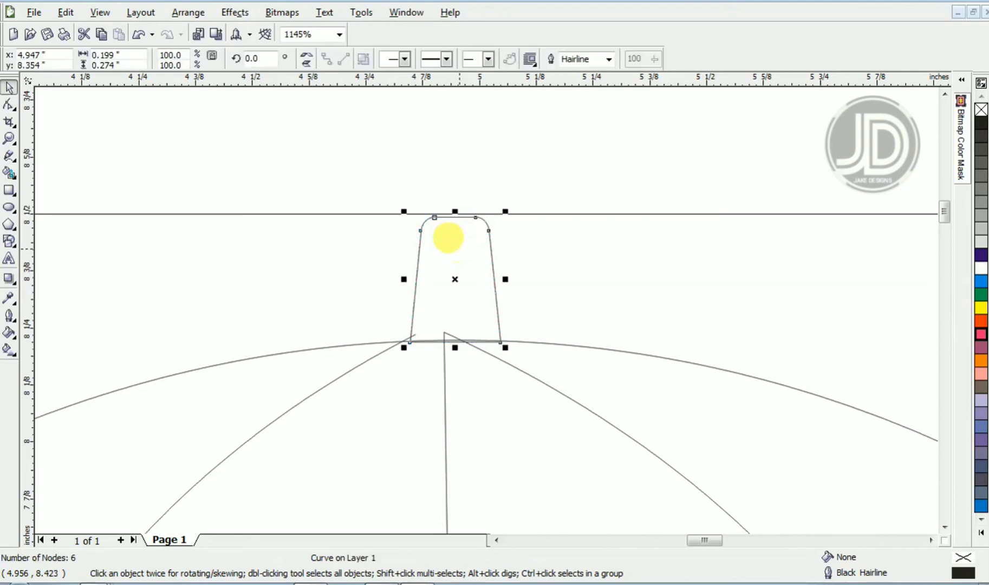
Nudge the tapered cap down onto the canopy peak and zoom out to both umbrellas.
key(z)
key(F3)
key(F3)
key(F3)
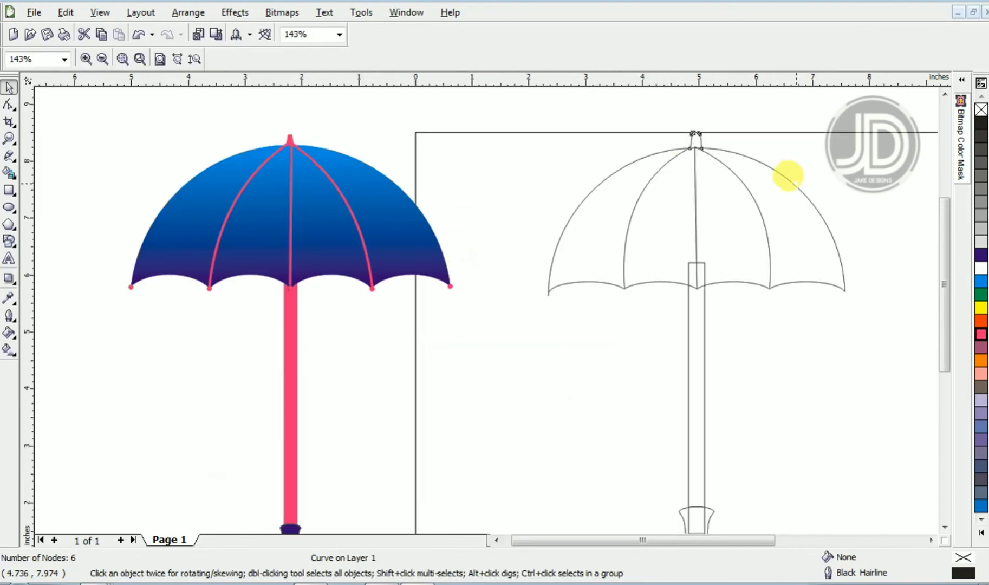
drag(729, 194, 656, 88)
key(space)
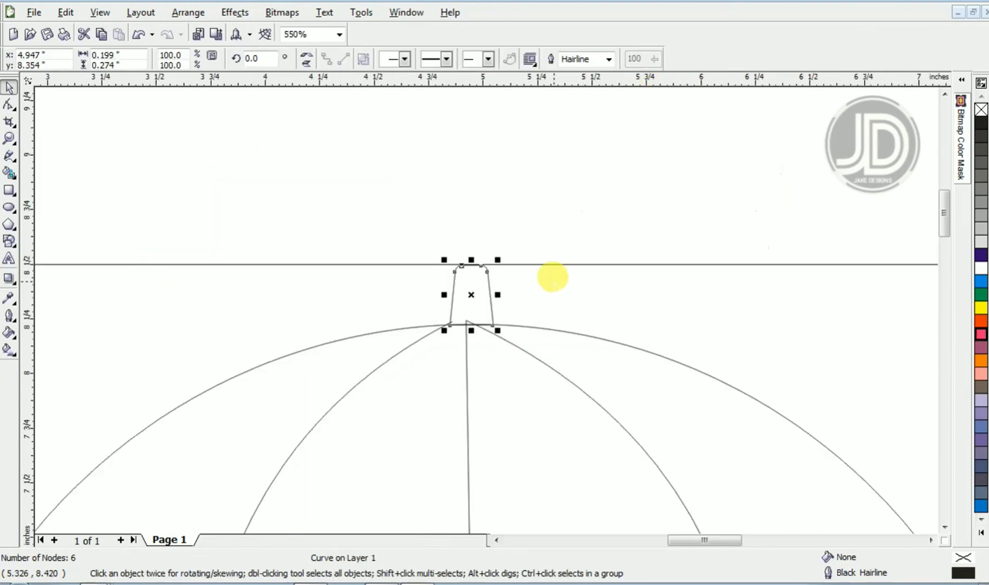
drag(454, 274, 449, 281)
right_click(449, 282)
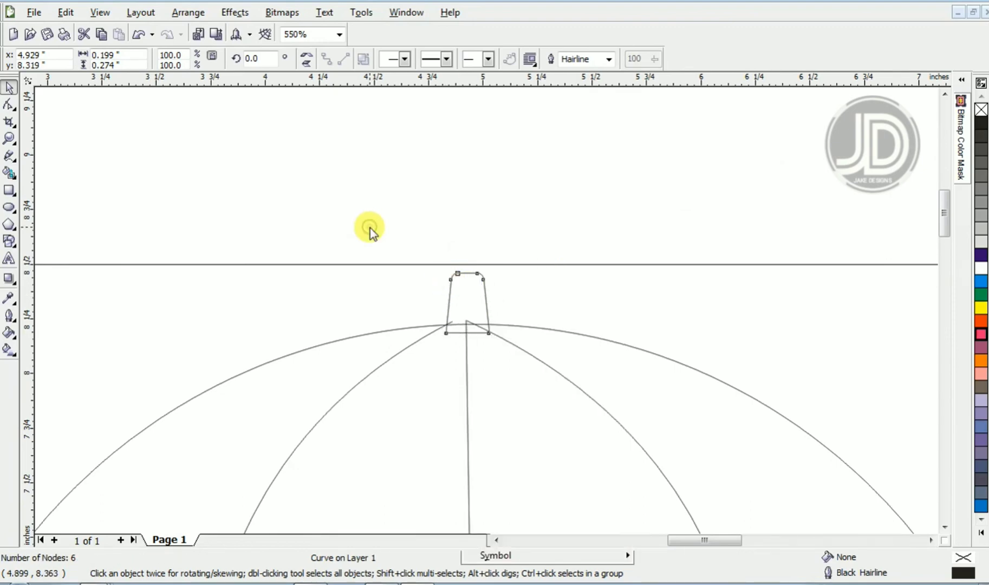
key(z)
right_click(369, 226)
key(space)
Zoom to about 399% on the right umbrella's scalloped canopy edge for drawing circles.
click(472, 313)
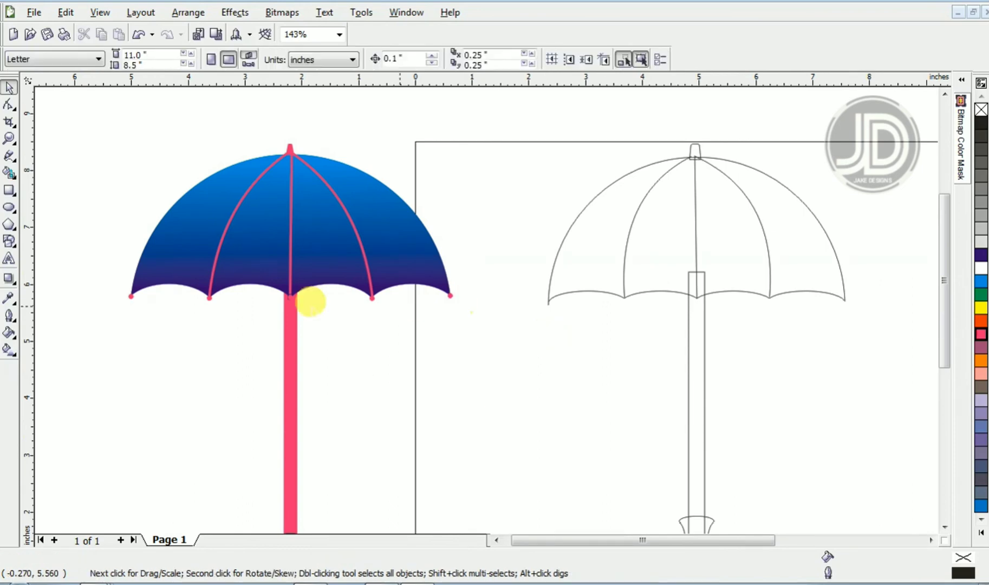
key(z)
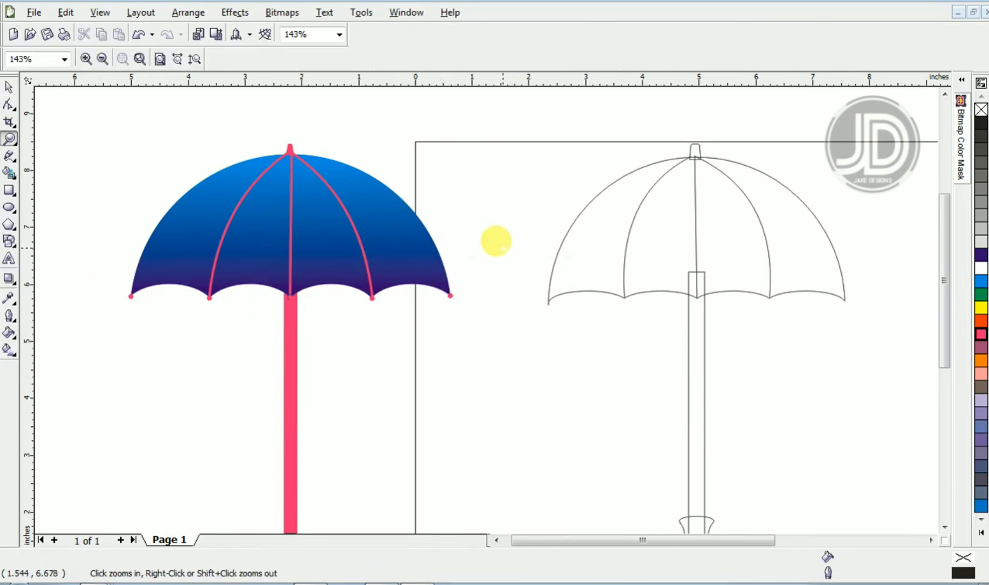
drag(496, 240, 821, 341)
key(space)
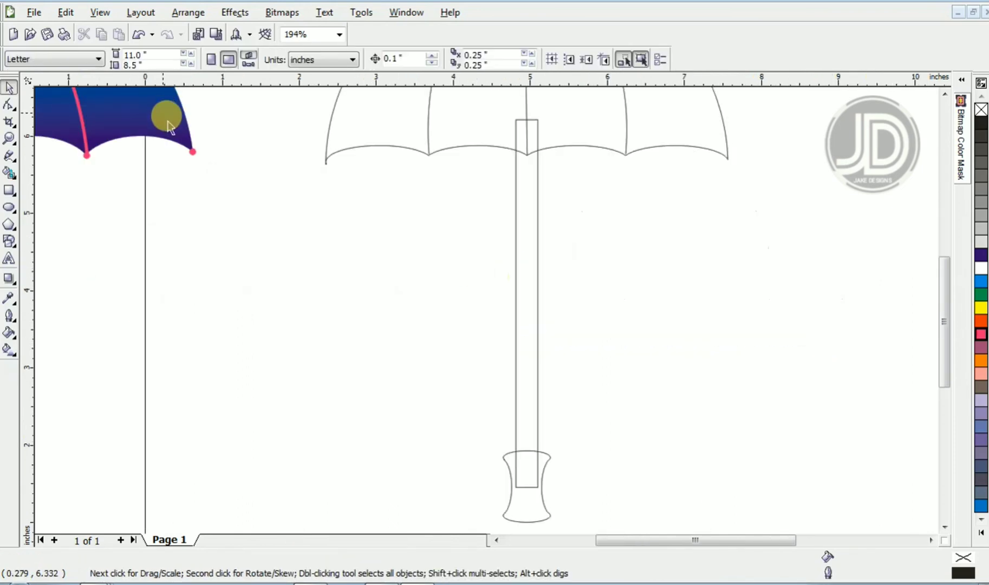
key(z)
drag(300, 126, 740, 183)
key(space)
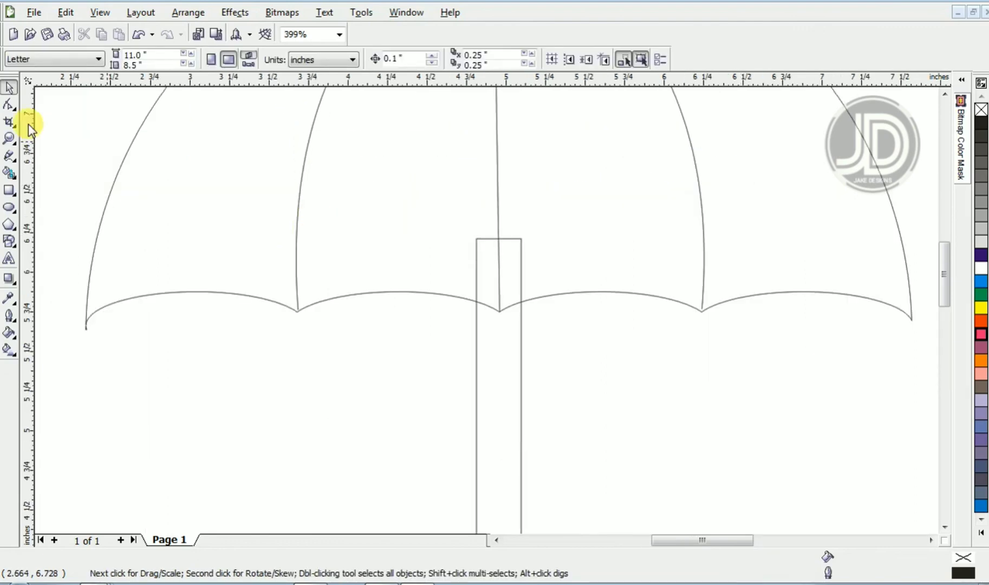
click(9, 138)
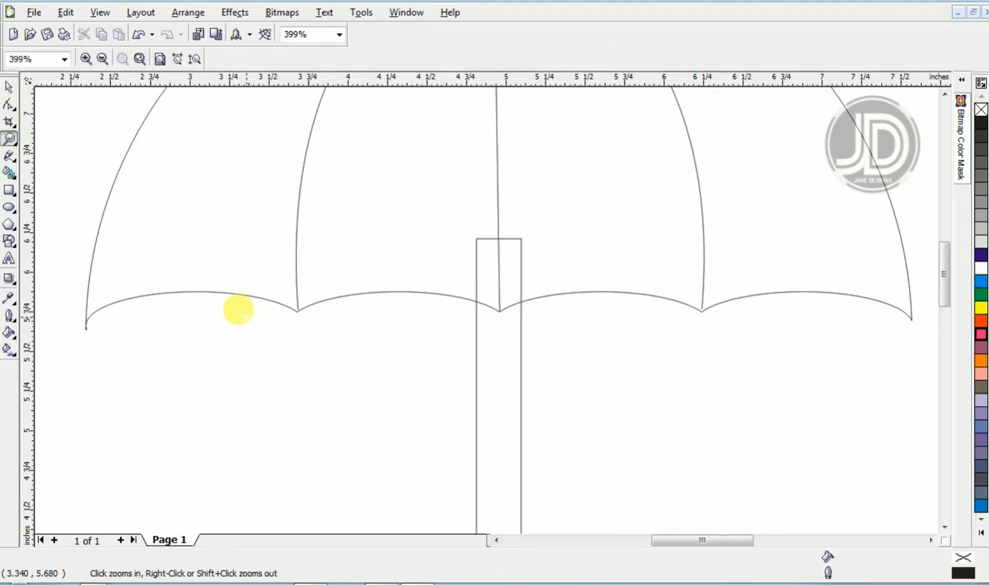
key(space)
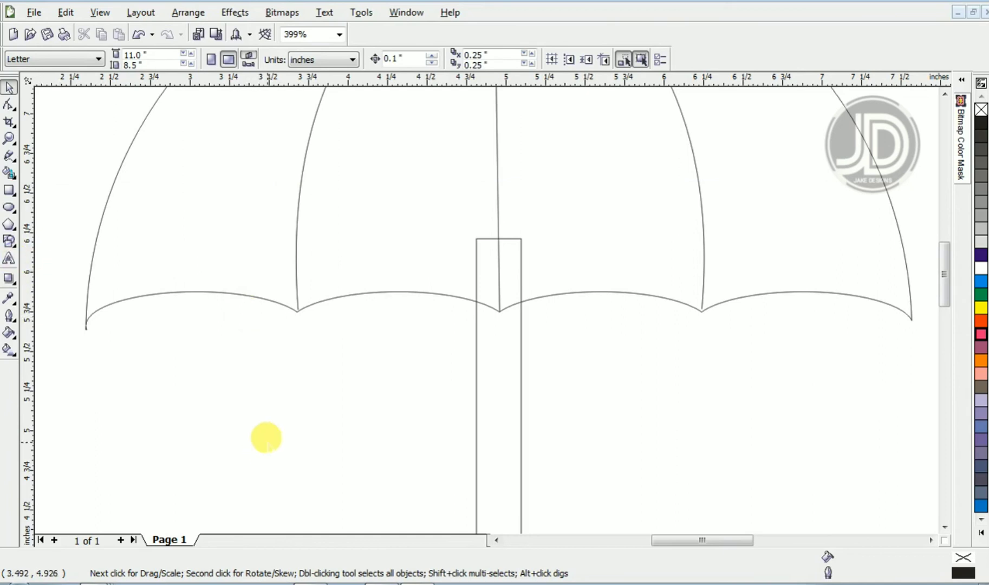
click(9, 208)
Copy the 0.098-inch circle onto the remaining rib tips, including the canopy's right corner.
mouse_move(112, 323)
mouse_down()
mouse_move(131, 338)
mouse_move(91, 326)
mouse_move(350, 320)
mouse_move(302, 313)
mouse_move(487, 336)
mouse_move(499, 314)
mouse_move(483, 307)
mouse_move(685, 309)
mouse_up()
key(space)
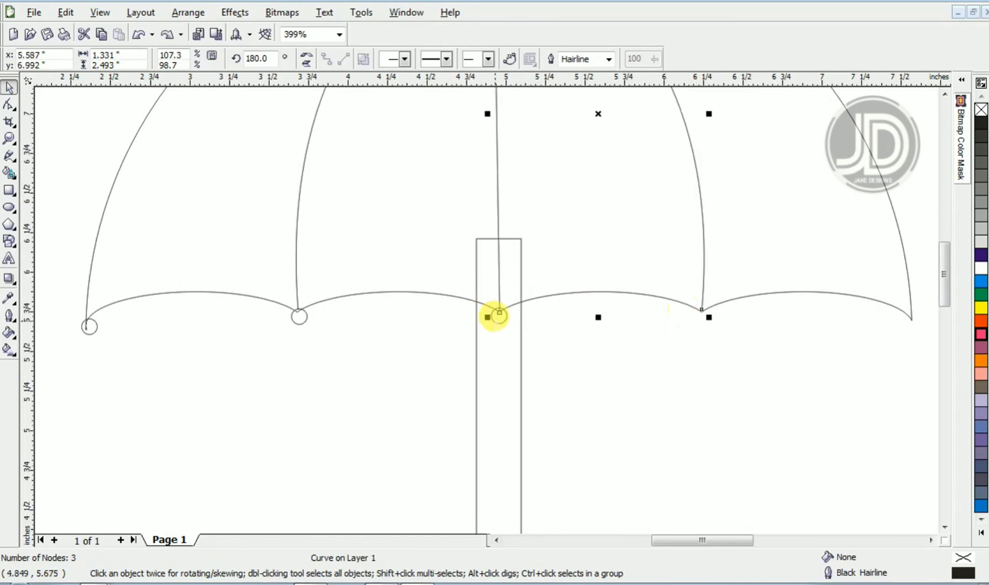
click(491, 312)
drag(489, 307, 692, 304)
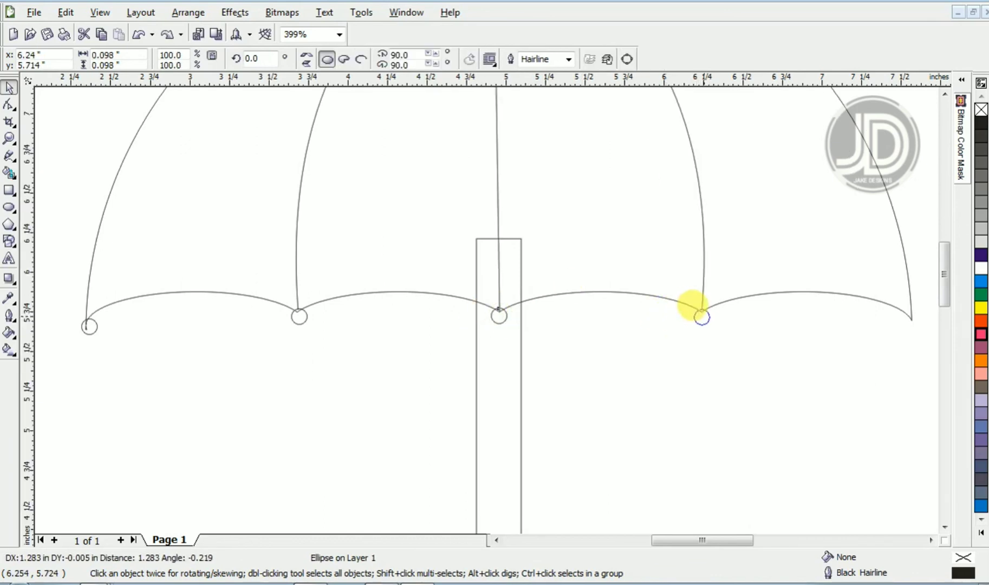
drag(692, 305, 845, 313)
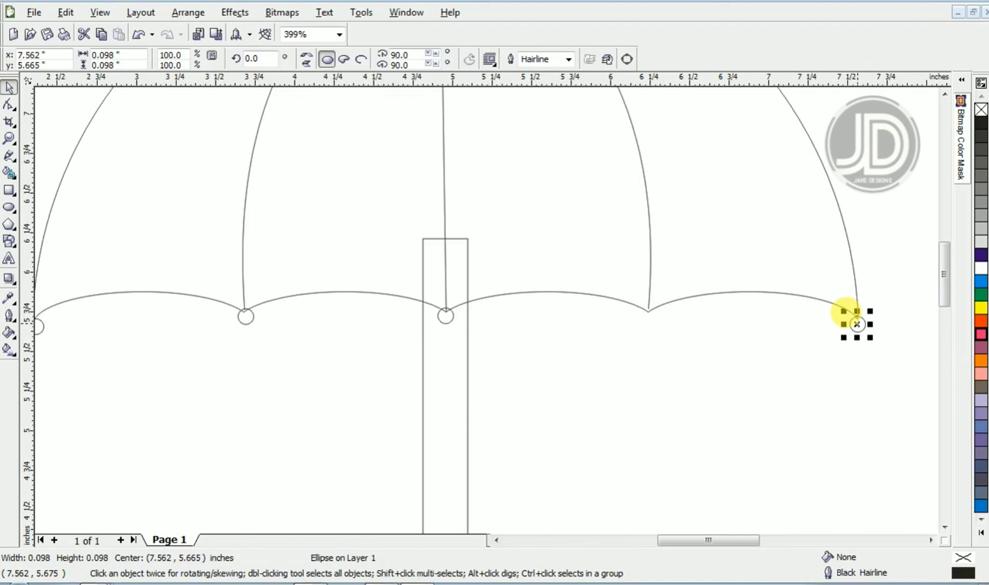
key(ctrl+z)
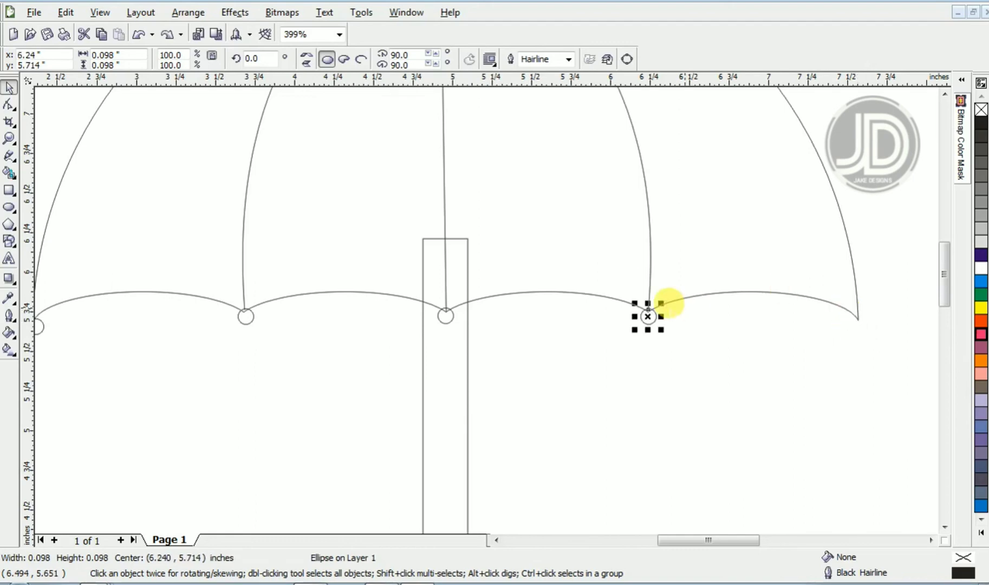
drag(636, 305, 845, 312)
key(z)
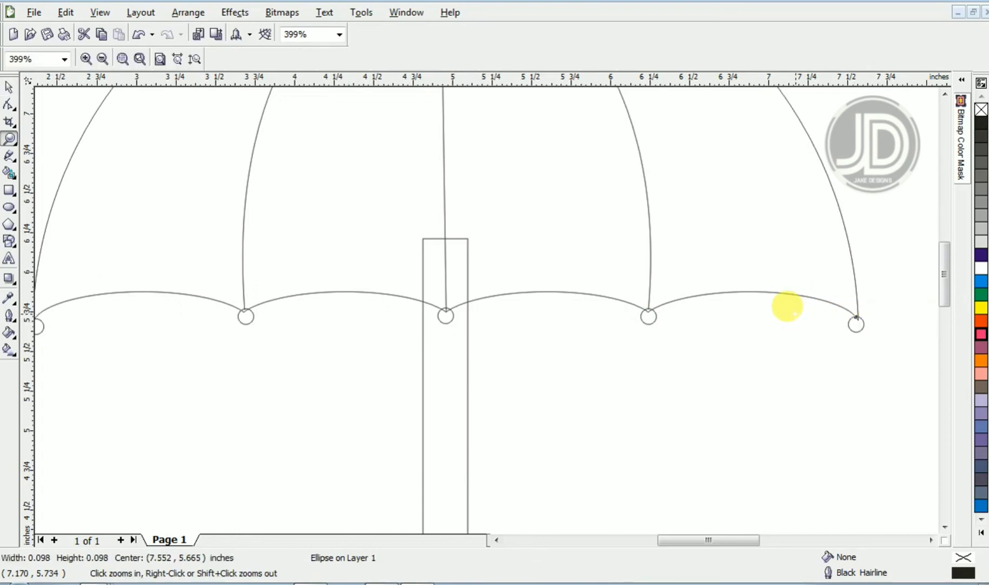
right_click(791, 308)
Fill the right umbrella's handle with the dark blue swatch and set its outline width to None.
key(space)
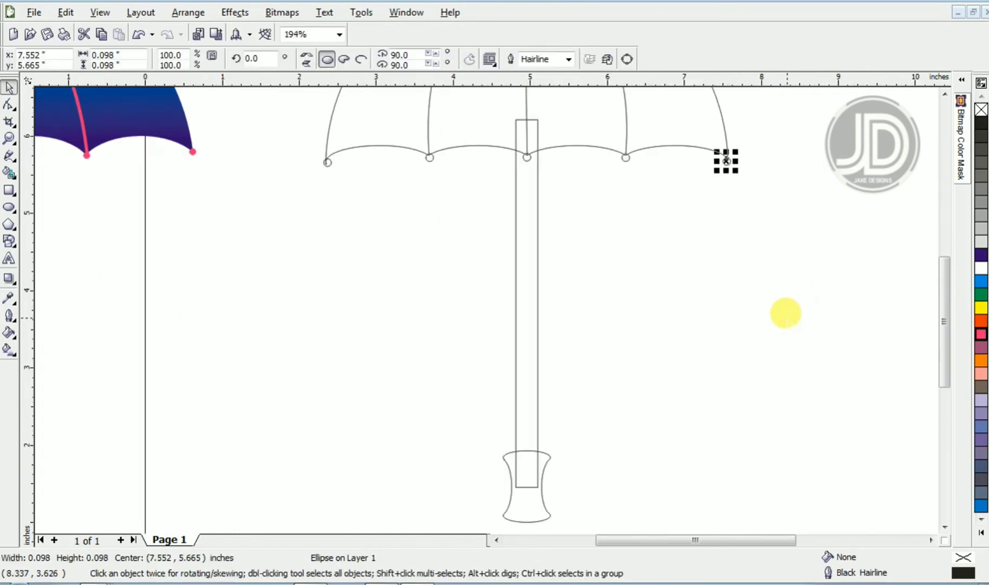
scroll(786, 313, down, 1)
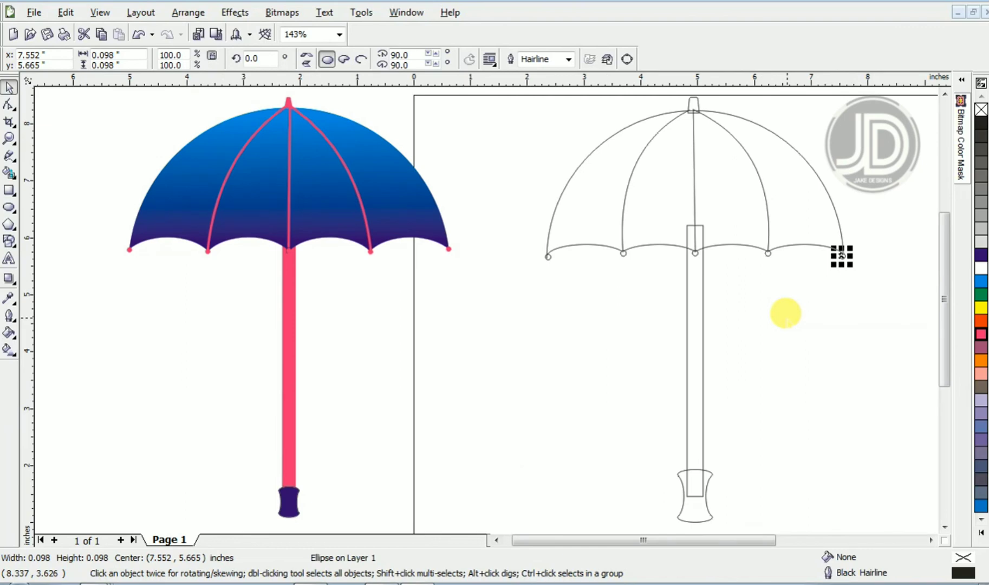
click(782, 325)
click(696, 490)
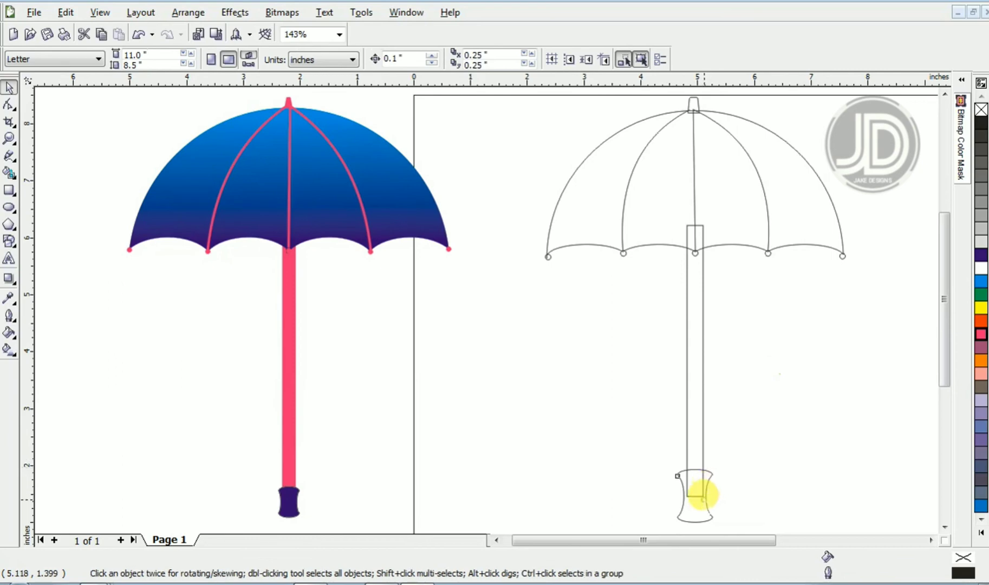
click(981, 254)
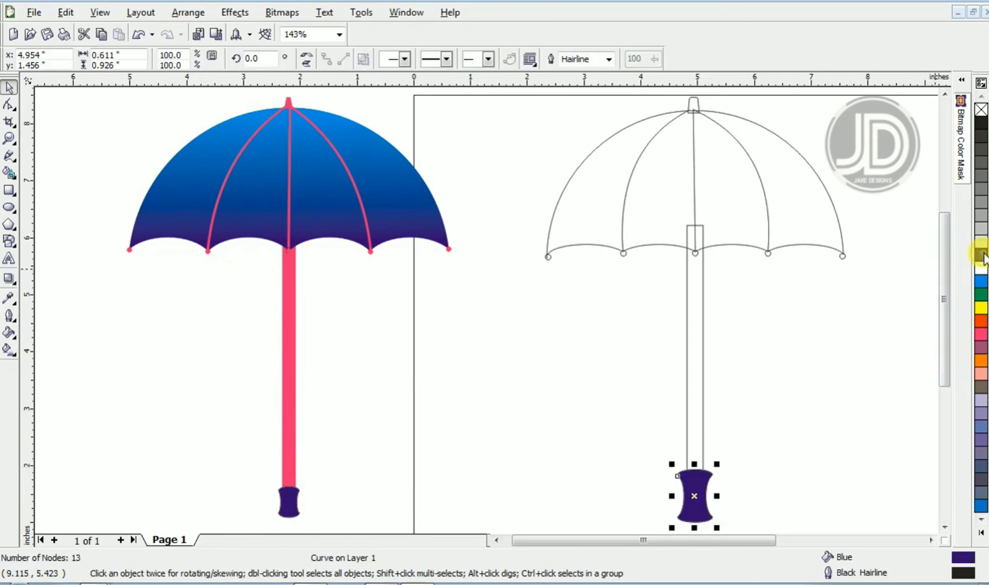
click(609, 59)
click(603, 76)
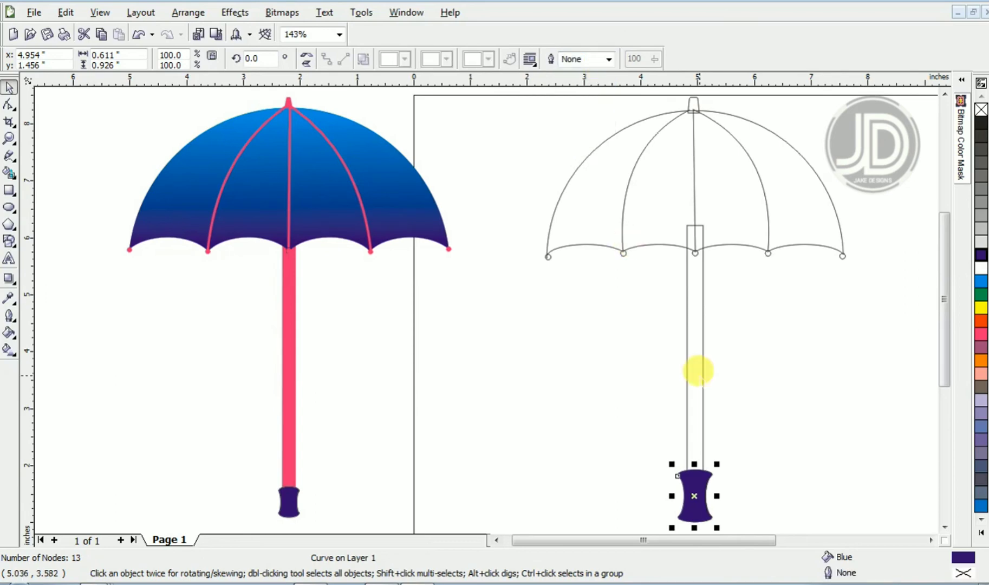
Fill the umbrella shaft with magenta and remove its outline.
key(z)
click(728, 382)
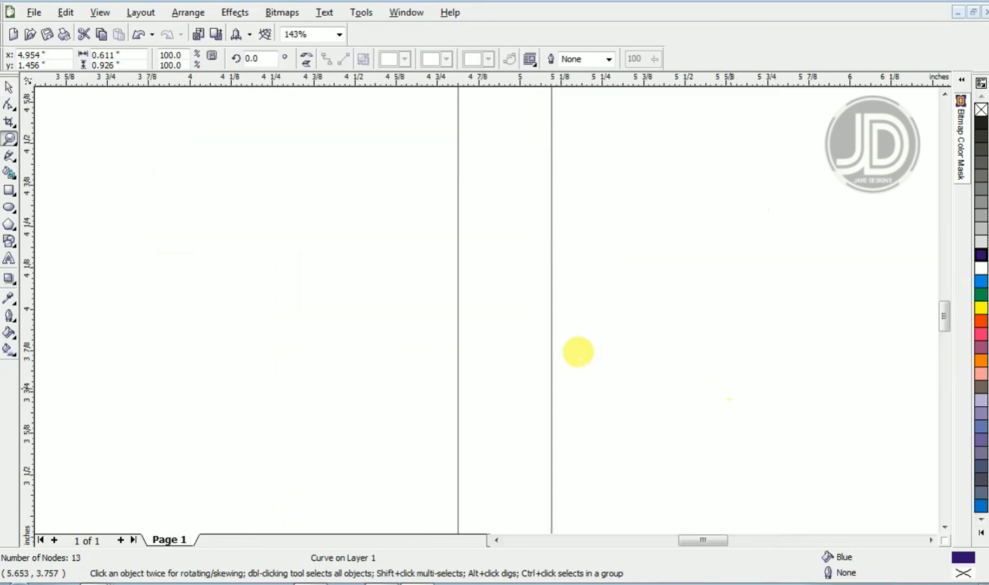
click(535, 328)
click(981, 336)
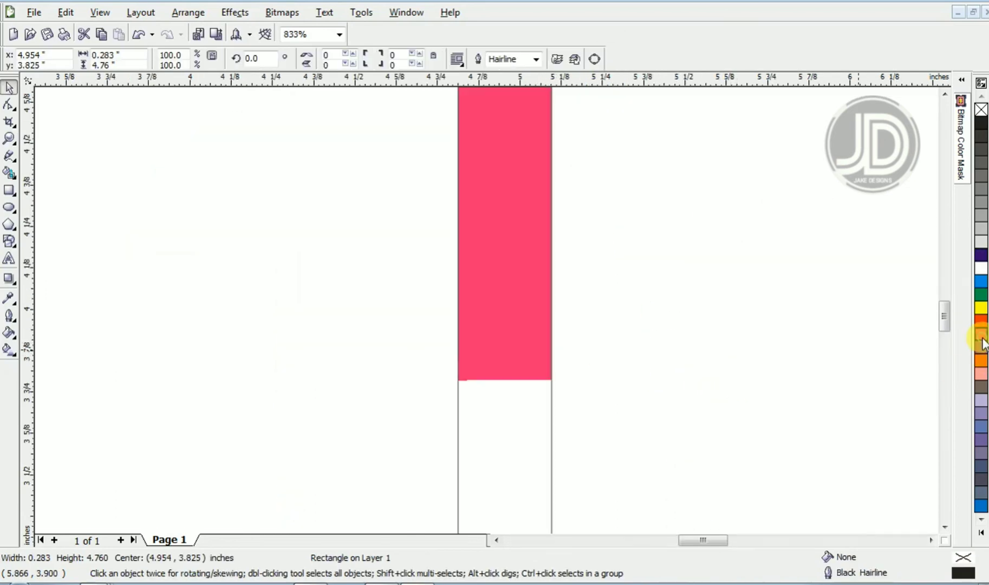
click(536, 59)
click(529, 76)
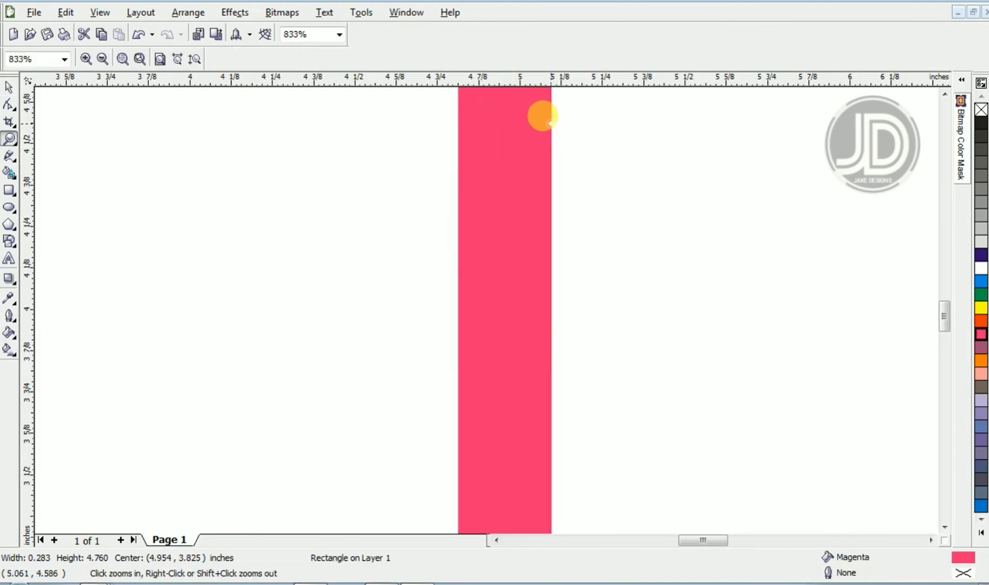
Fill the small top cap with magenta and remove its outline.
scroll(543, 113, down, 5)
click(694, 103)
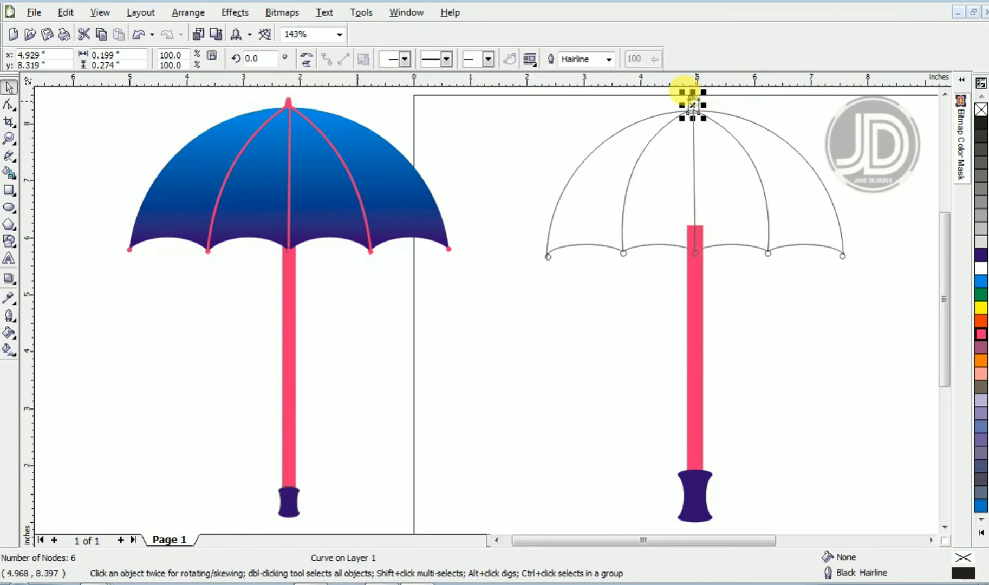
click(981, 336)
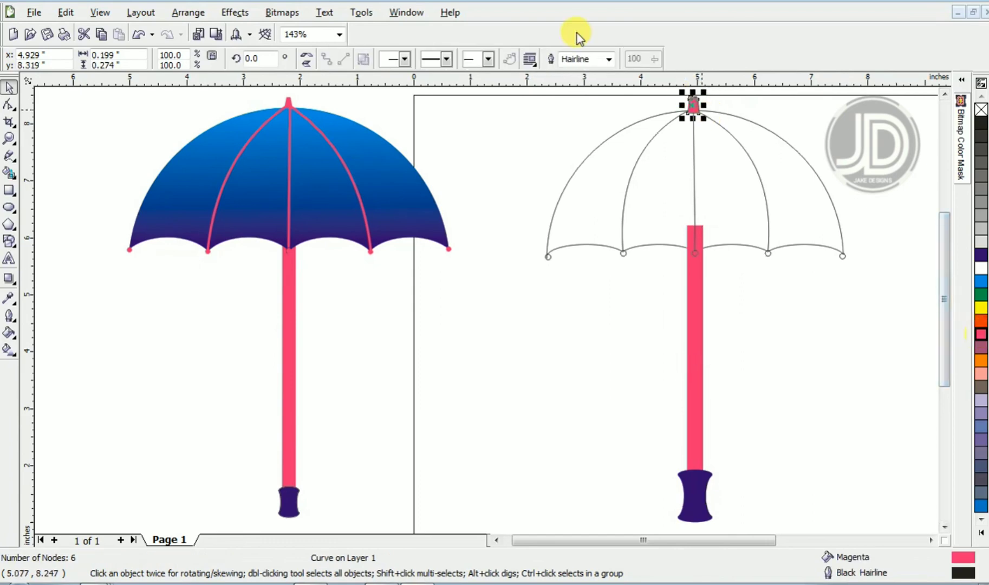
click(610, 59)
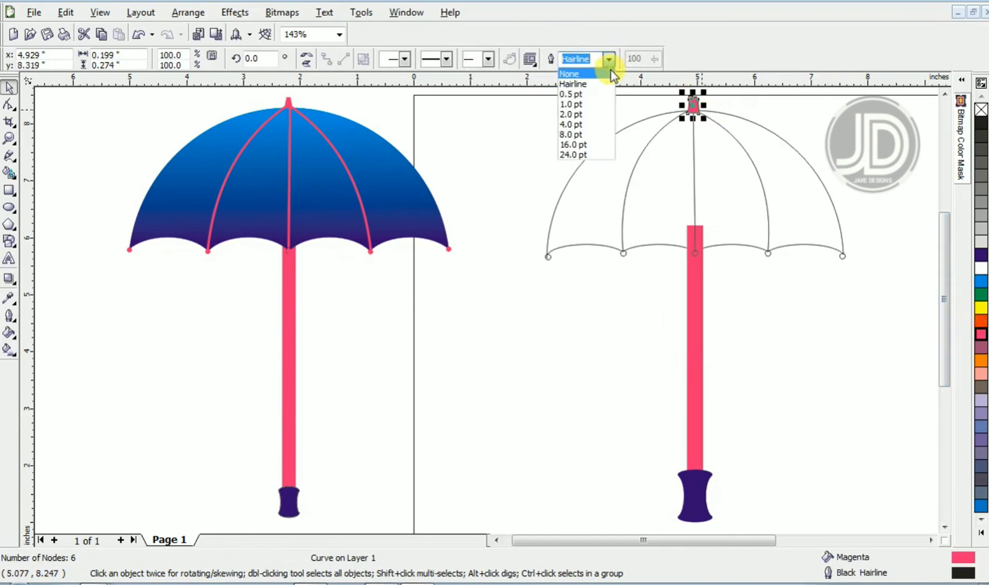
click(569, 74)
Remove the outlines from all the rib-tip circles along the canopy edge.
drag(515, 231, 867, 289)
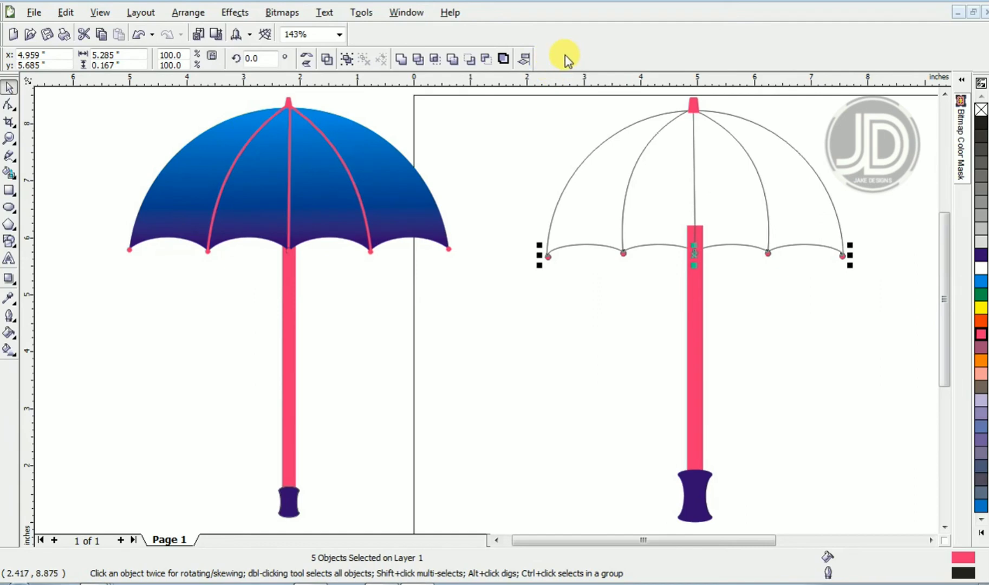
click(16, 316)
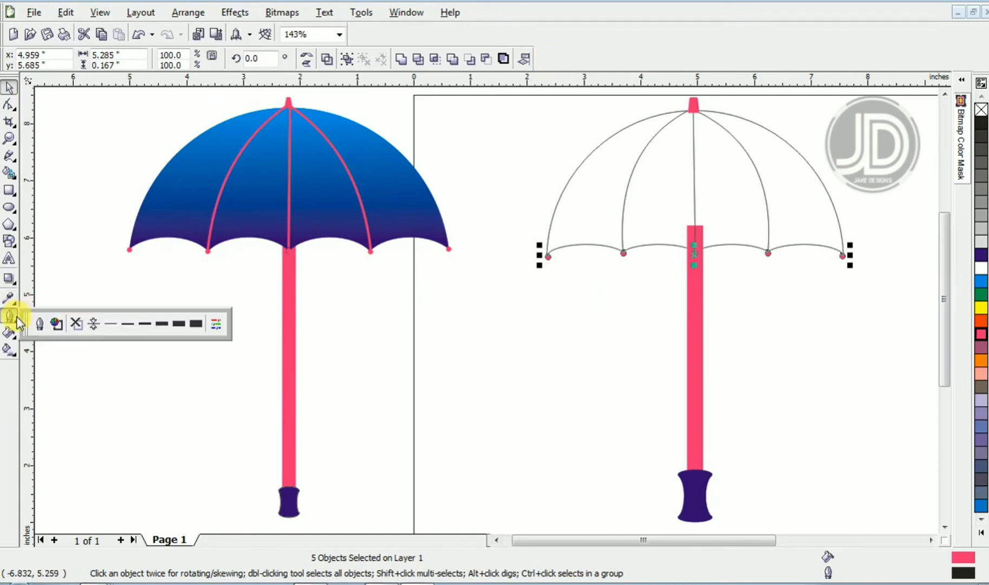
click(74, 326)
click(595, 146)
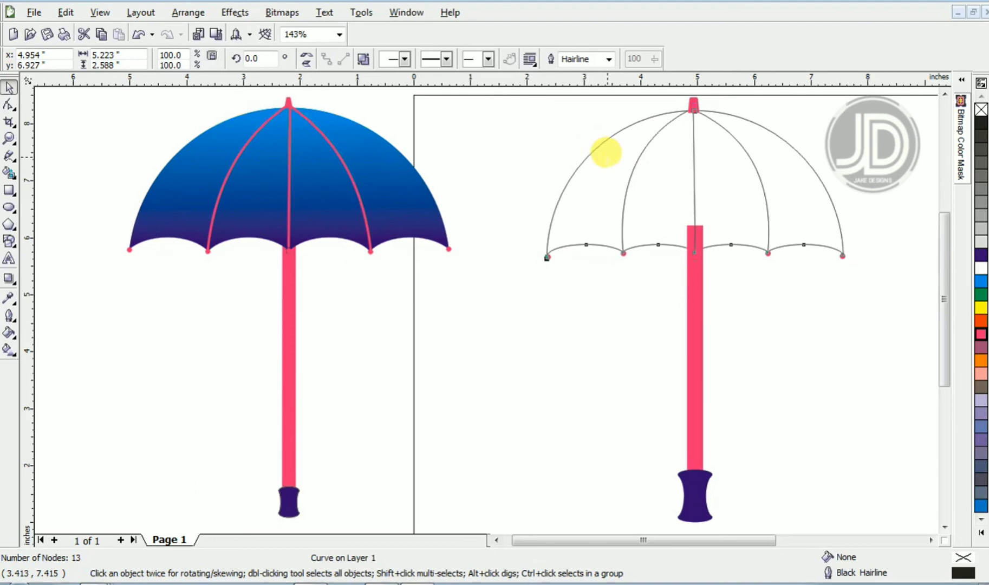
Give the canopy a bottom-to-top linear gradient from dark purple to blue, with no outline.
key(g)
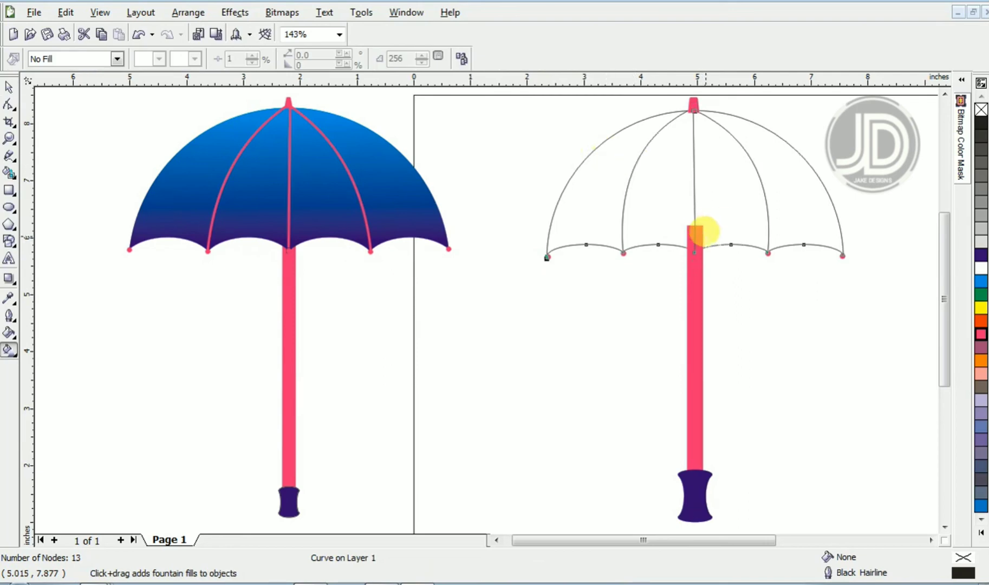
drag(705, 241, 696, 107)
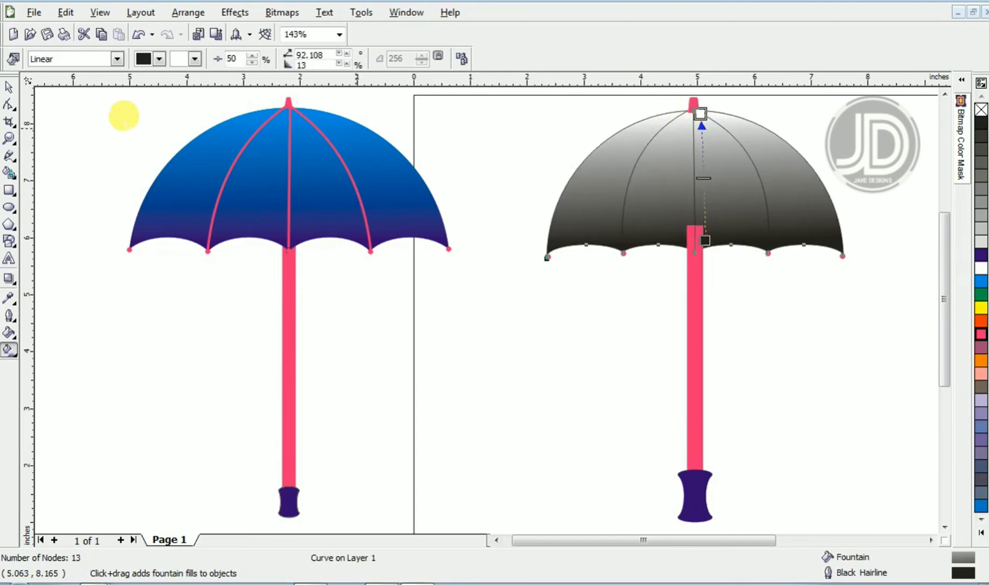
click(117, 59)
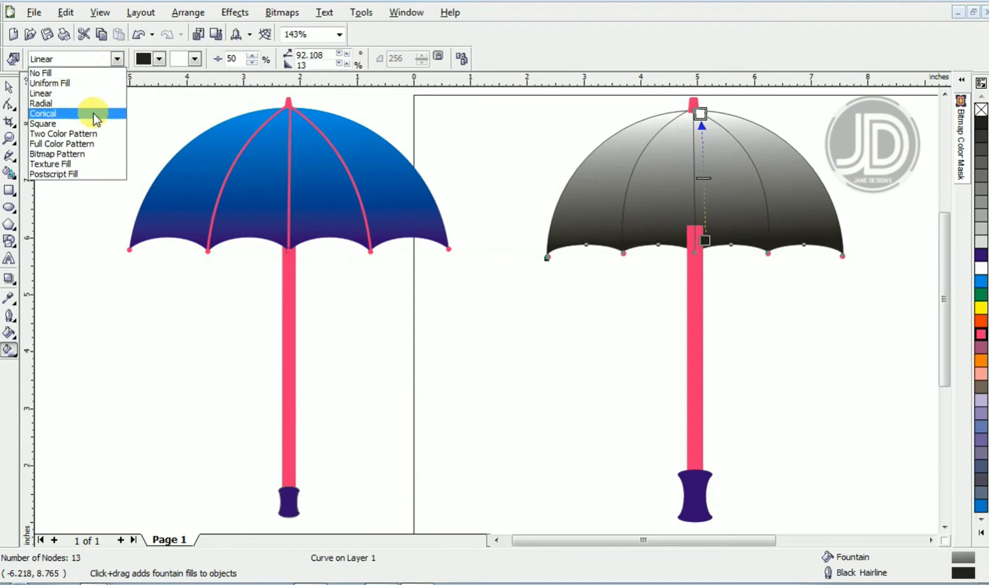
click(76, 93)
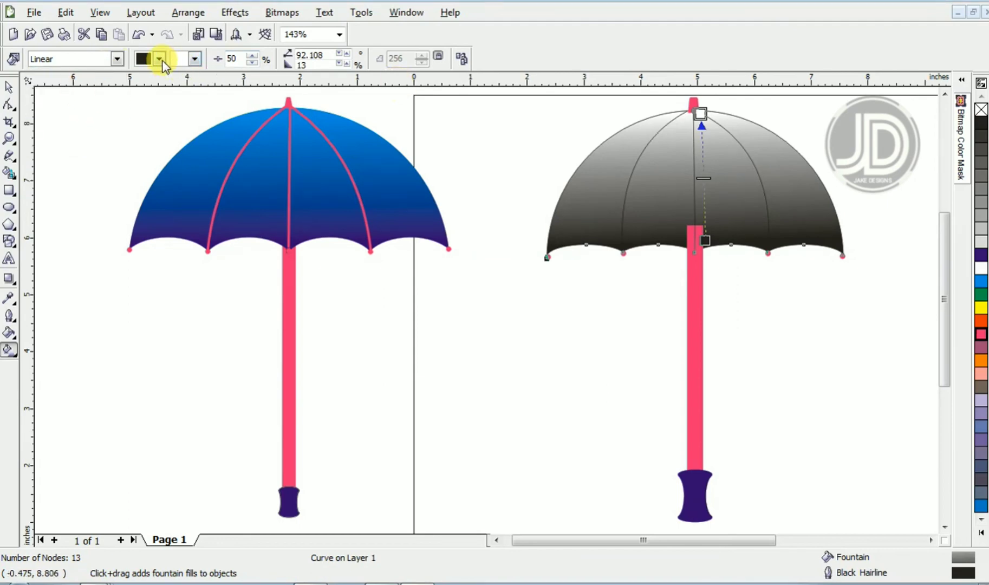
click(160, 59)
click(141, 99)
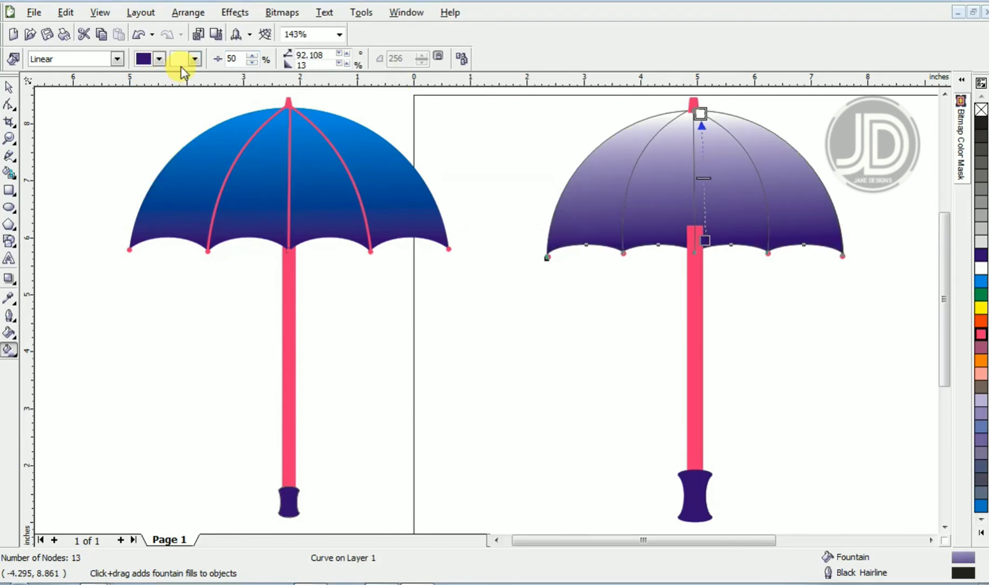
click(194, 60)
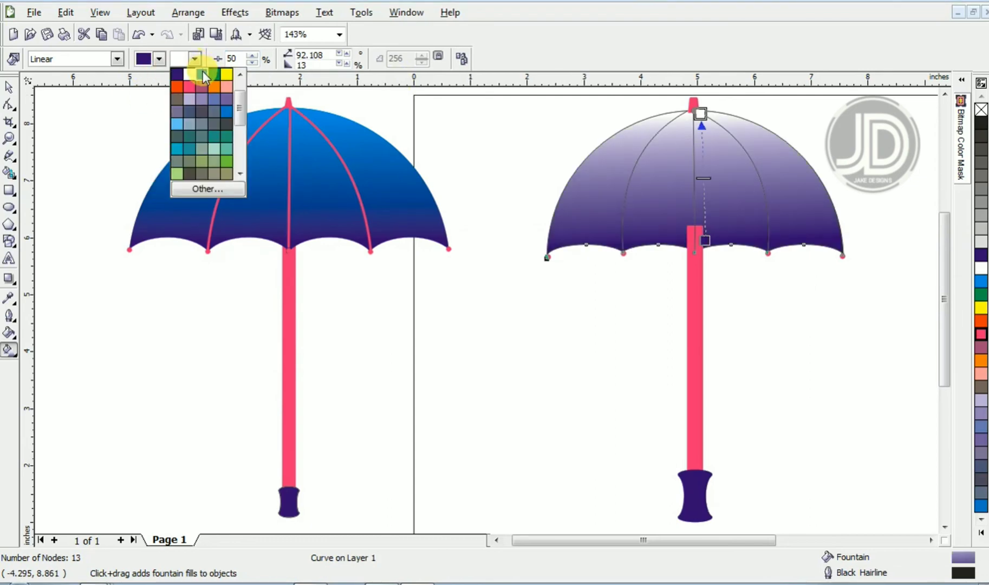
click(203, 71)
key(space)
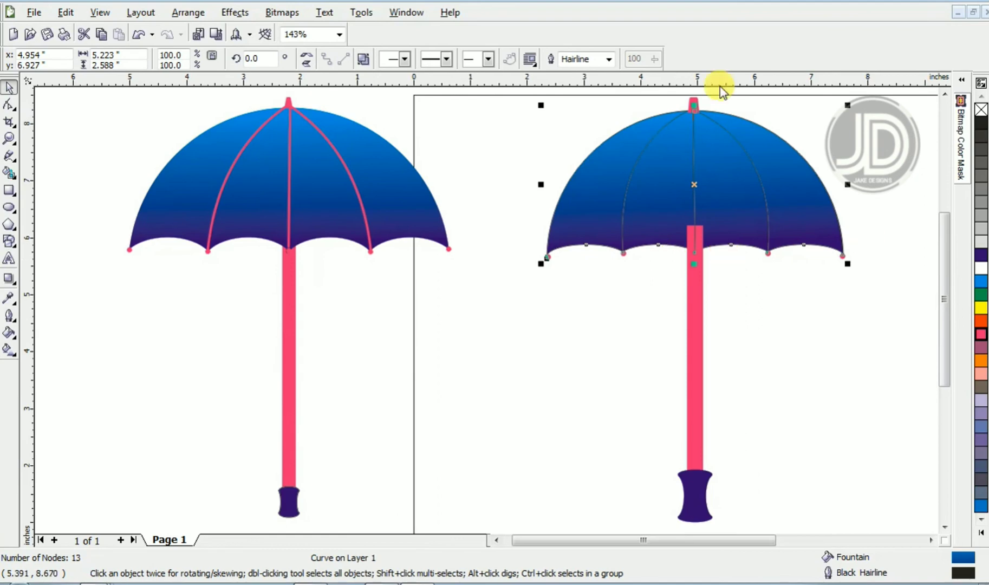
click(608, 59)
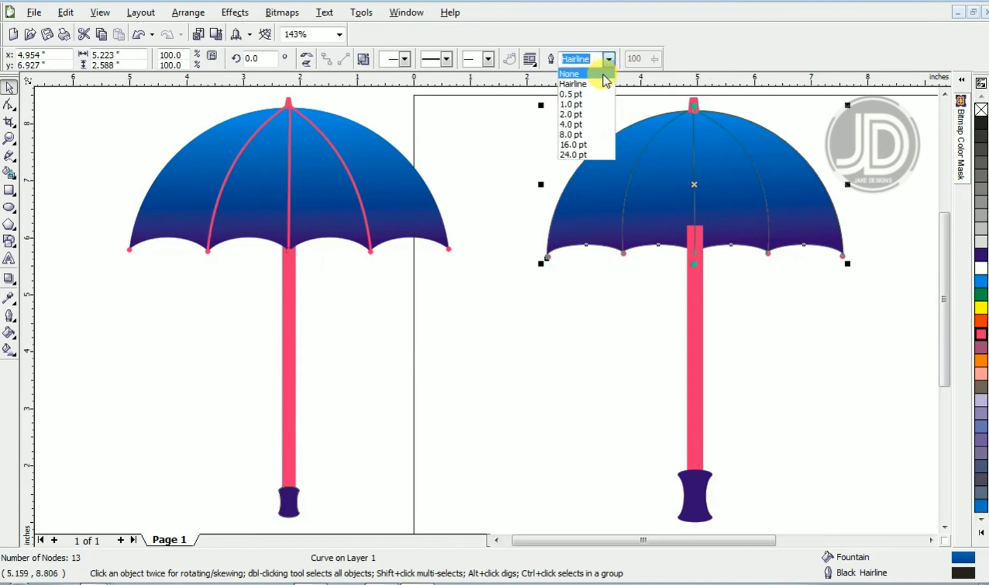
click(601, 75)
Make the left and right ribs magenta lines with a 3 pt outline thickness.
click(523, 139)
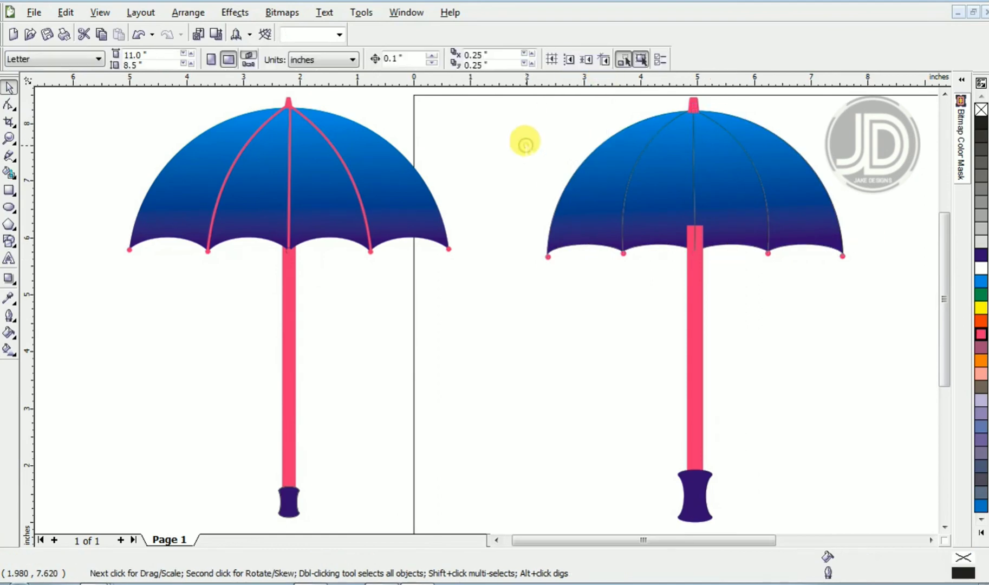
click(723, 131)
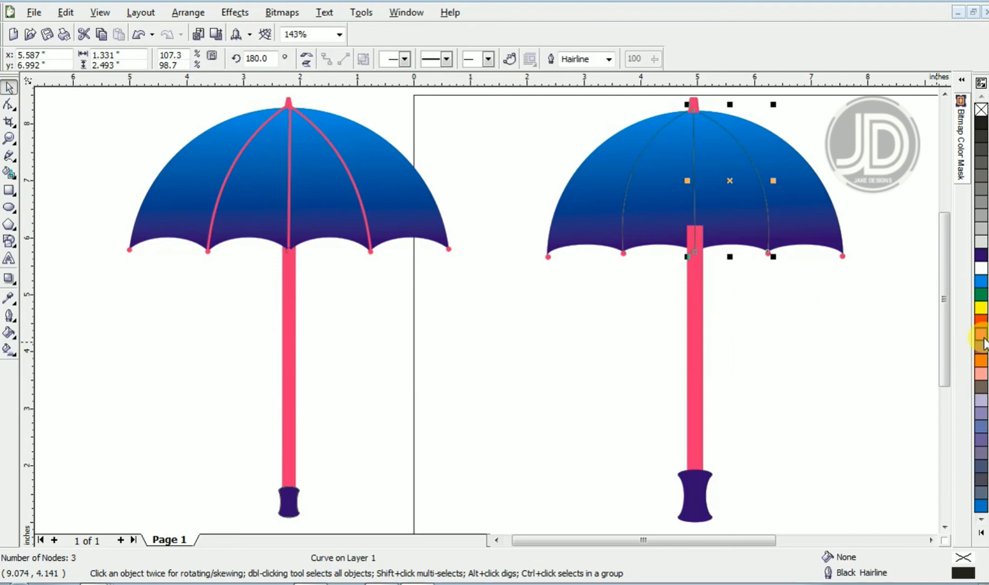
click(982, 338)
right_click(983, 339)
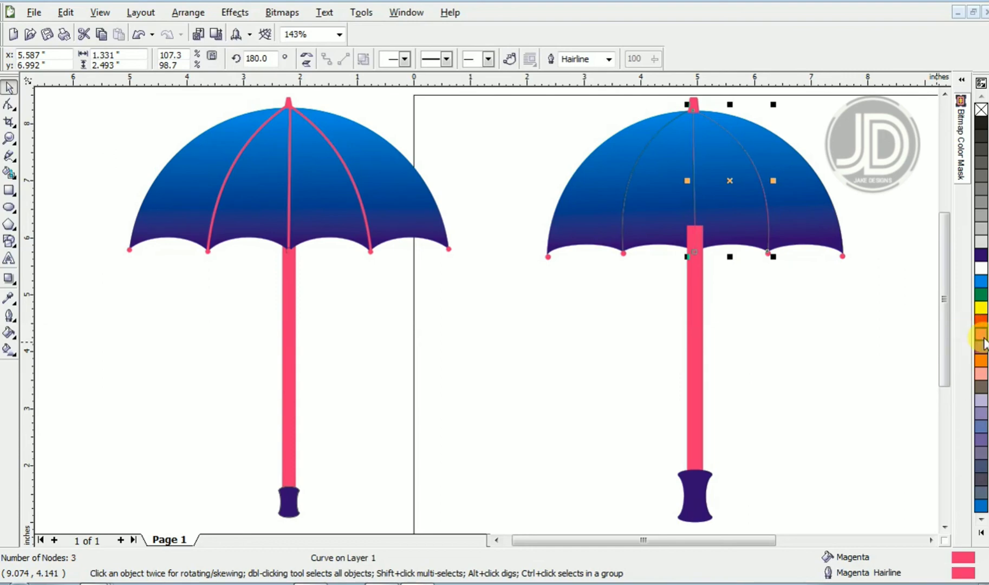
click(625, 201)
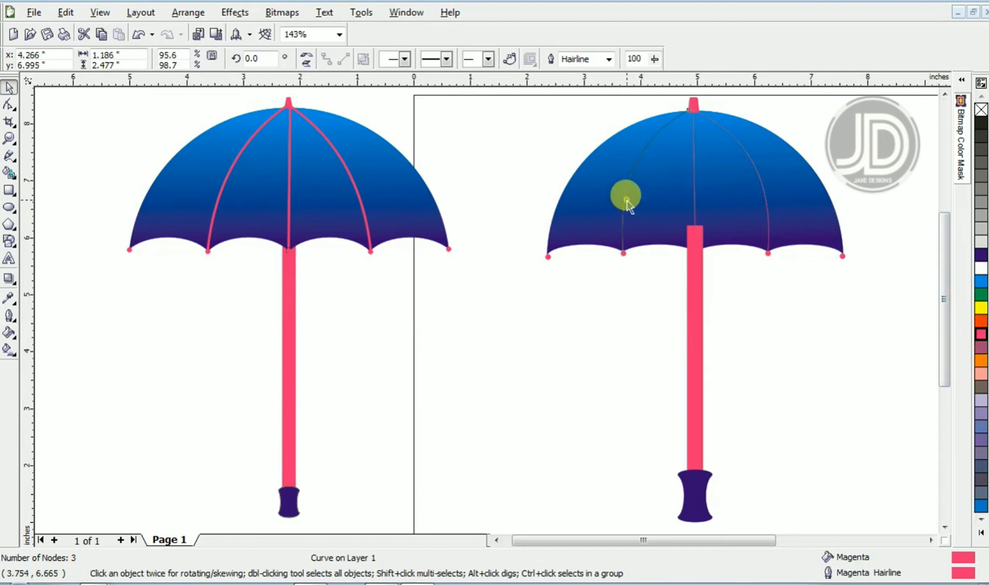
right_click(981, 335)
double_click(583, 58)
text(3)
key(Return)
click(738, 142)
key(ctrl+r)
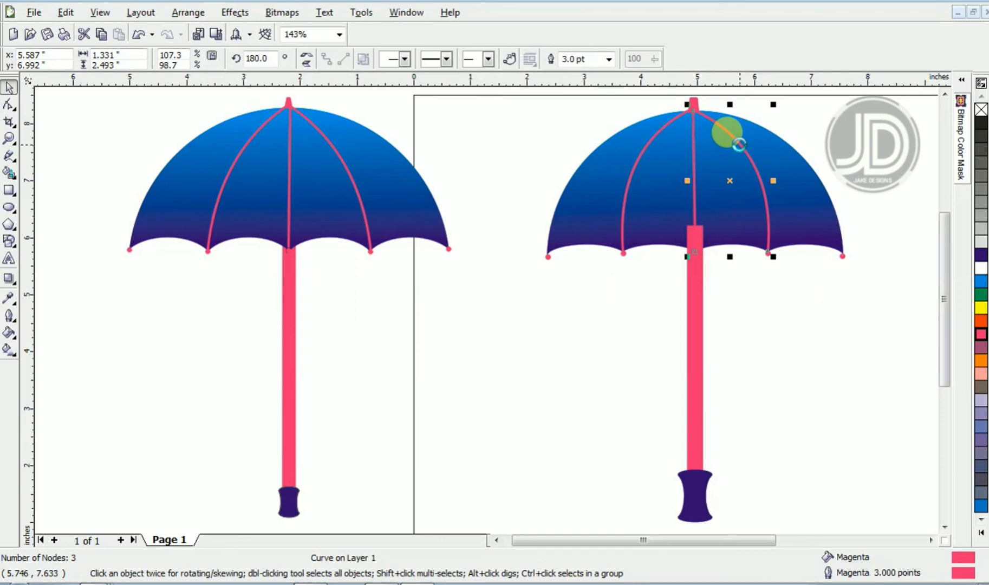
click(797, 325)
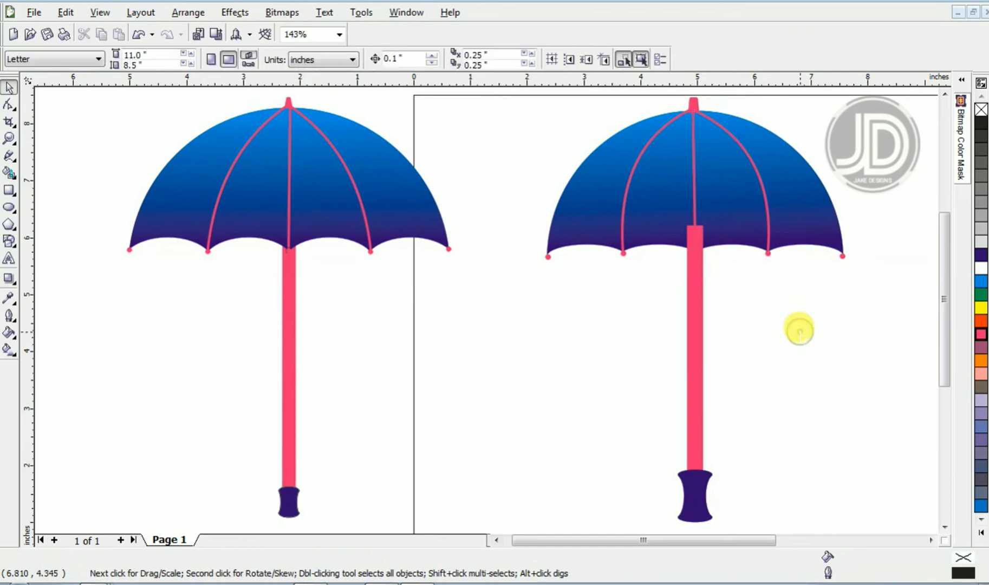
Shrink the dark handle to about 72% of its size, to 0.439 × 0.665 inches.
key(z)
drag(646, 397, 739, 554)
key(space)
click(529, 269)
mouse_move(531, 259)
mouse_down()
mouse_move(517, 278)
mouse_move(518, 269)
mouse_up()
key(z)
right_click(617, 284)
key(space)
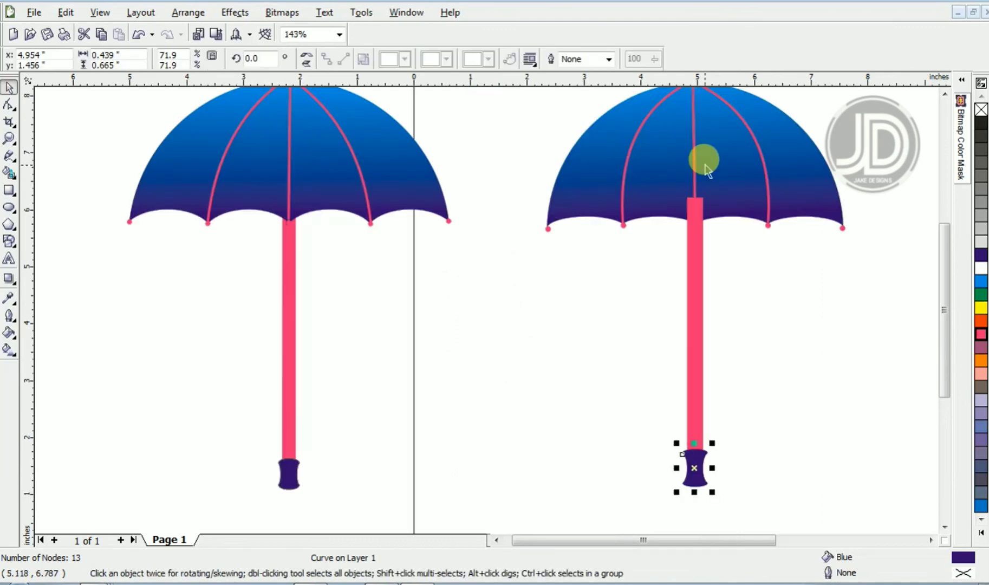
Move the pink shaft back in the stacking order so it sits behind the canopy and handle.
click(698, 252)
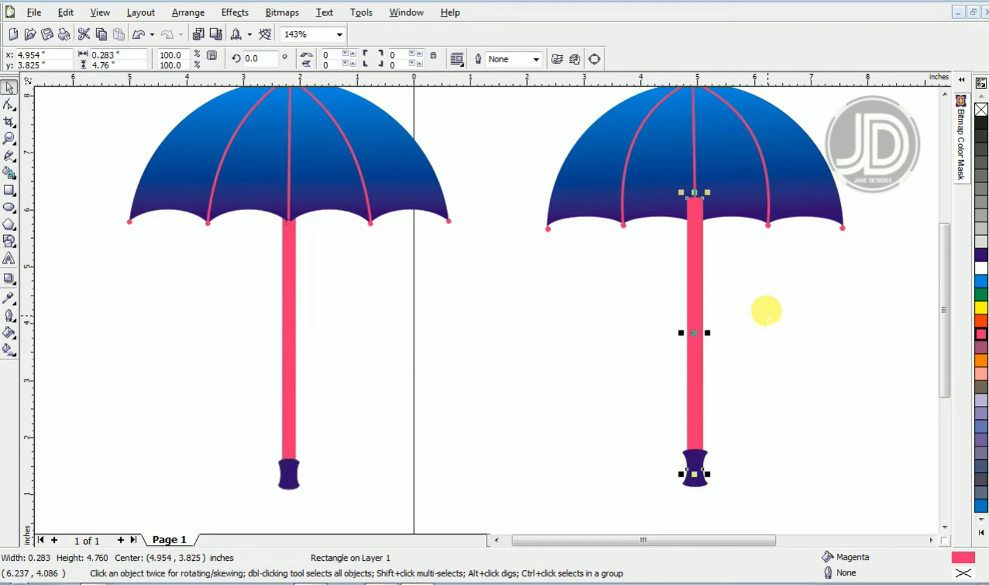
key(shift+Page_Down)
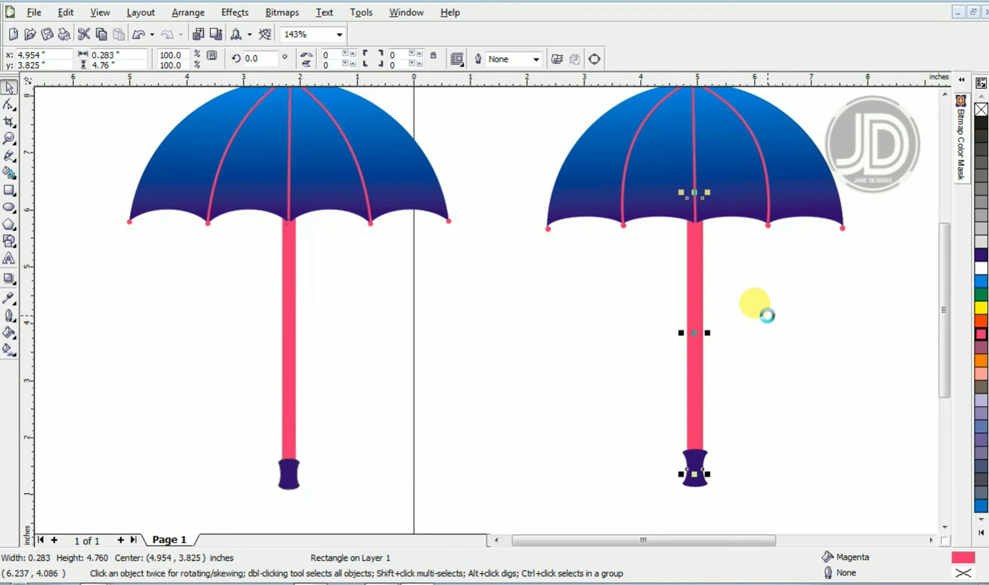
key(shift+Page_Up)
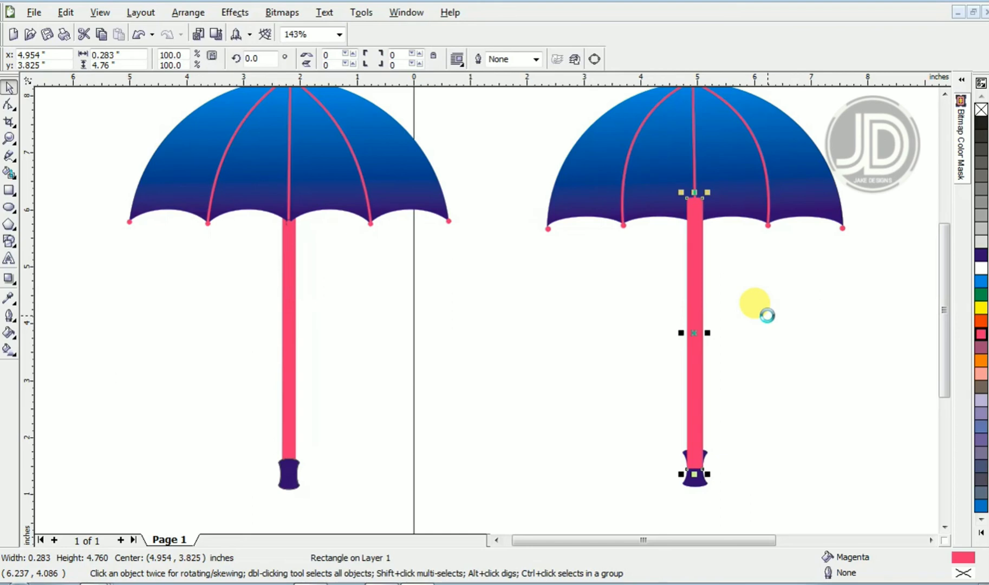
key(shift+Page_Down)
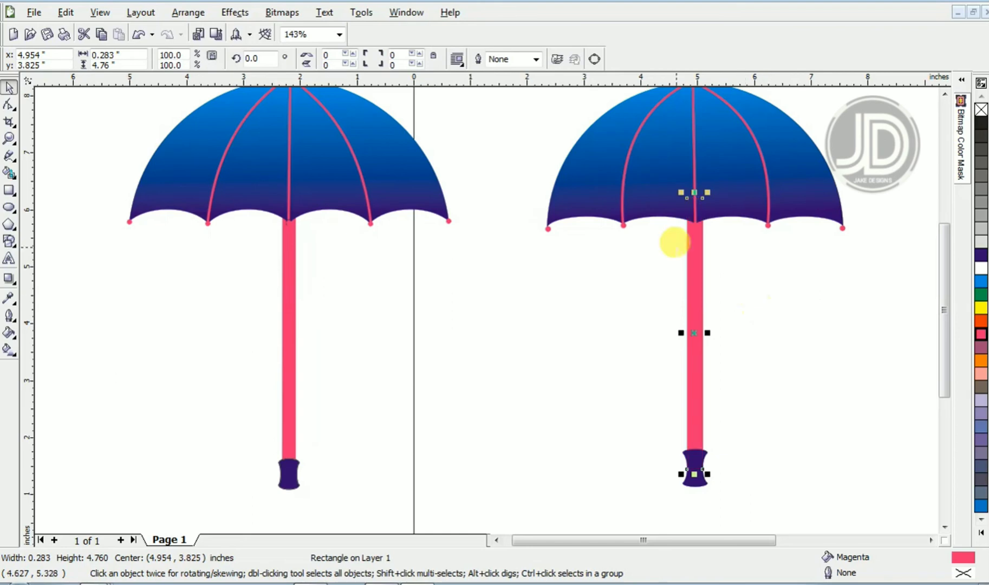
Zoom in and select the pink dot at the centre rib's tip.
key(z)
click(734, 264)
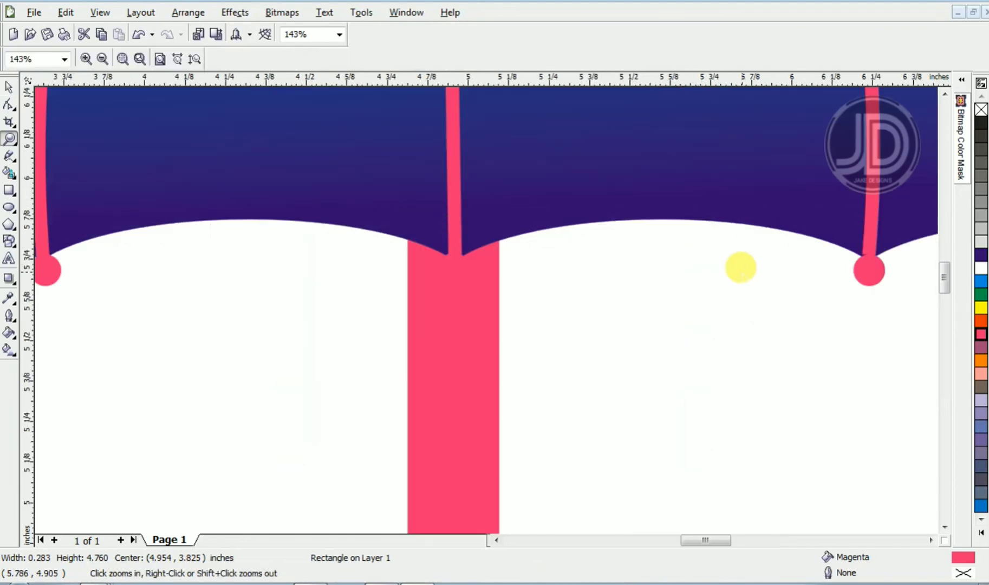
key(space)
click(456, 275)
click(456, 277)
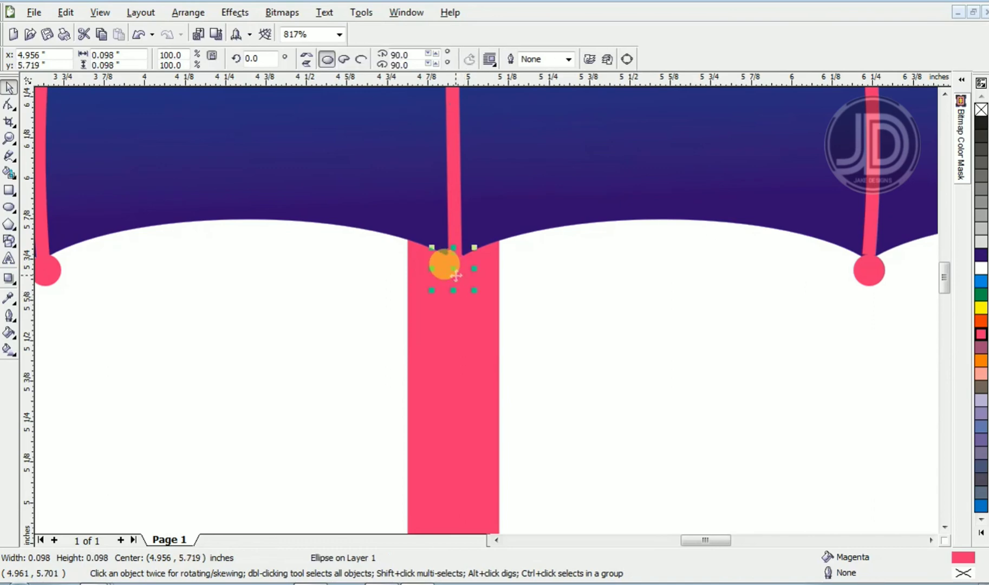
drag(456, 275, 867, 266)
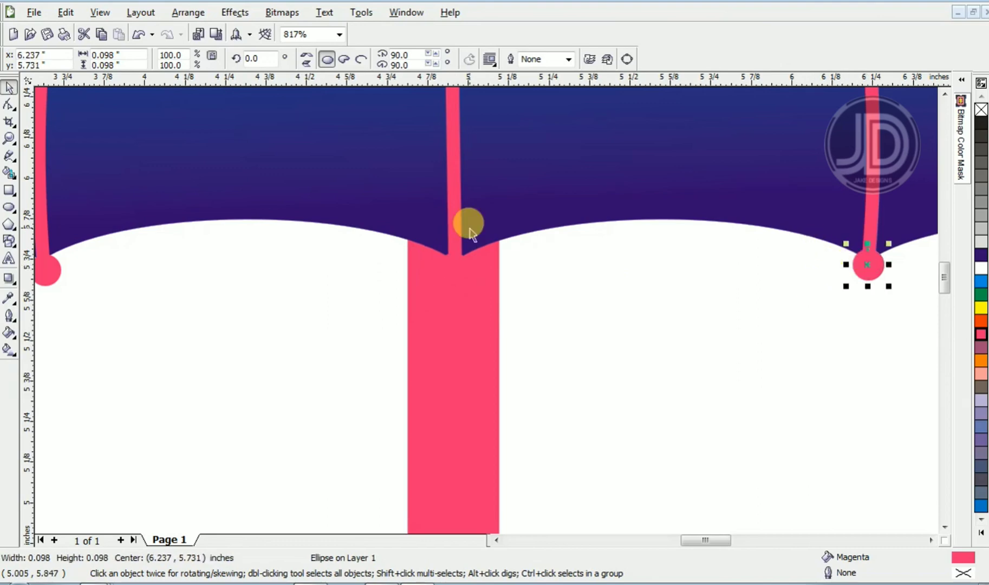
click(456, 280)
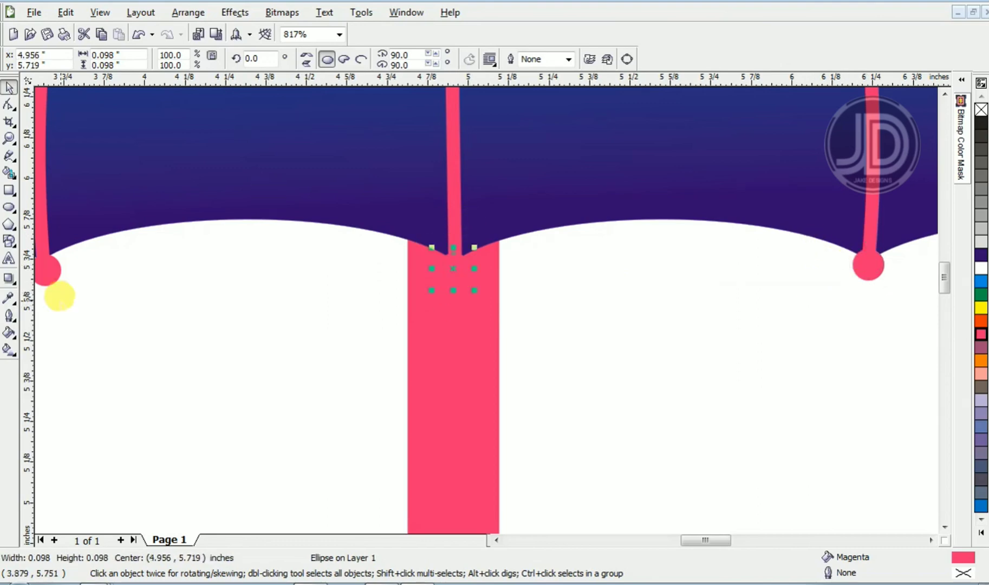
Add a drop shadow just below the centre tip dot, then zoom back out.
click(10, 281)
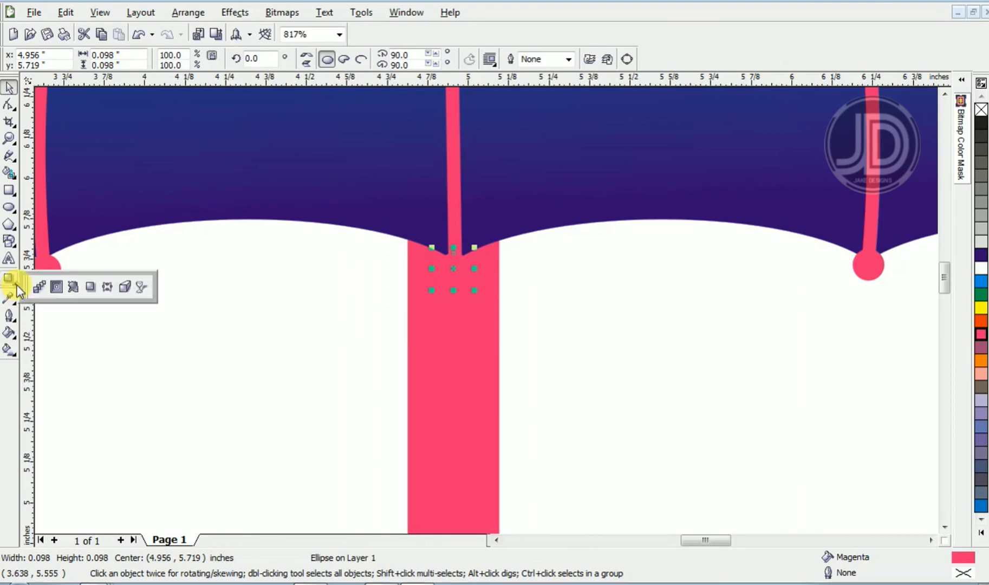
click(89, 286)
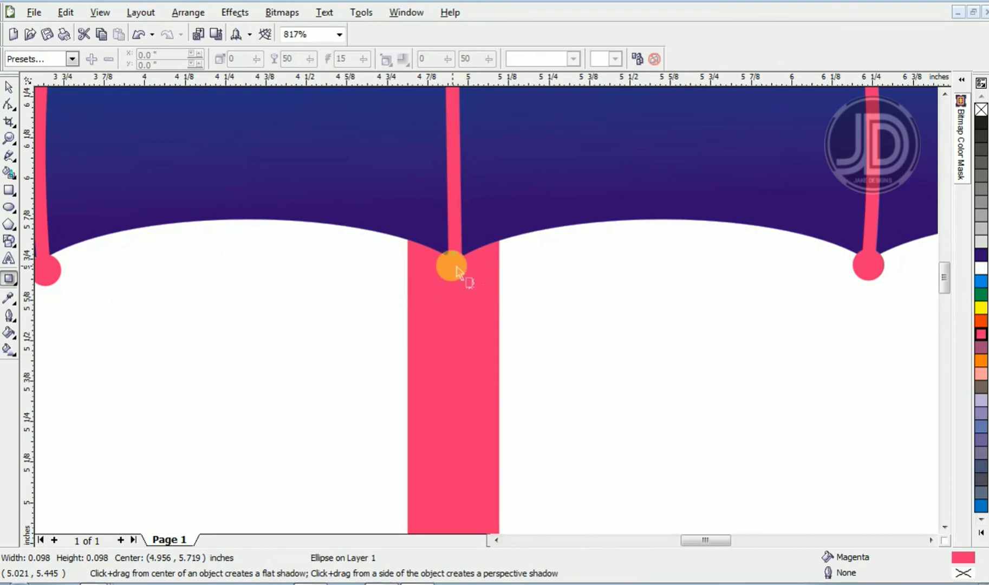
drag(455, 276, 454, 291)
click(616, 58)
drag(661, 97, 667, 158)
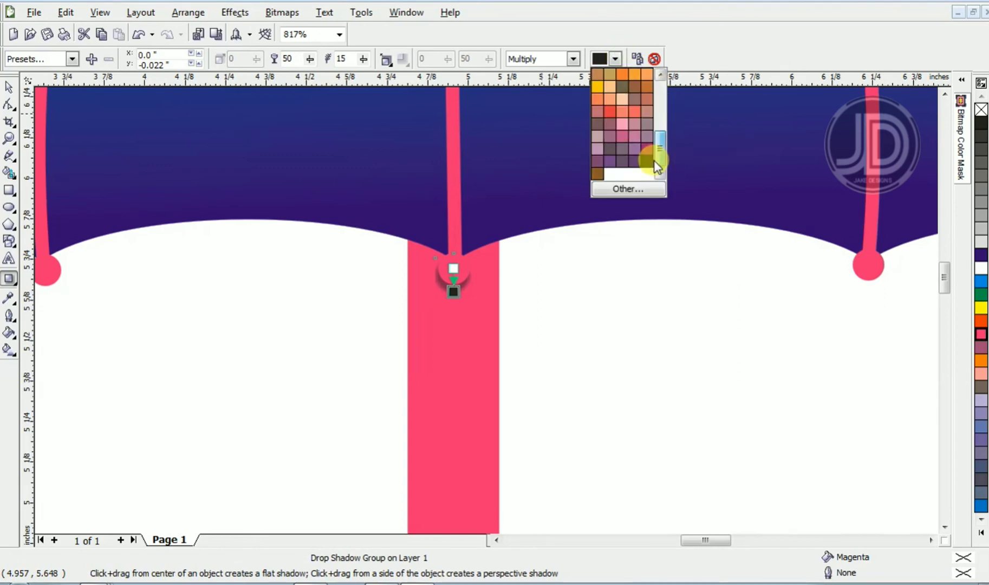
key(Escape)
key(space)
key(F3)
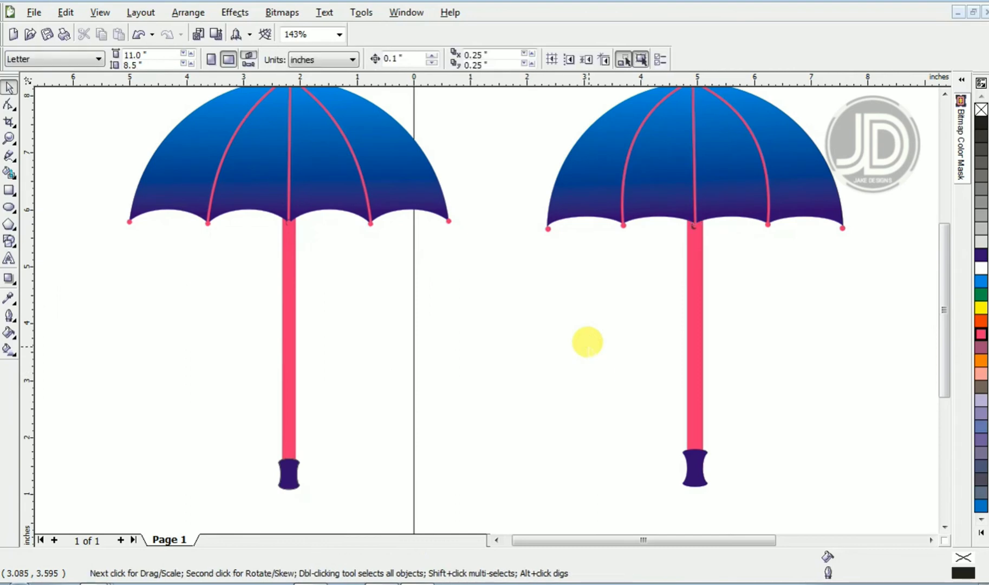
Marquee-select all 12 parts of the right umbrella and group them with Ctrl+G.
key(F3)
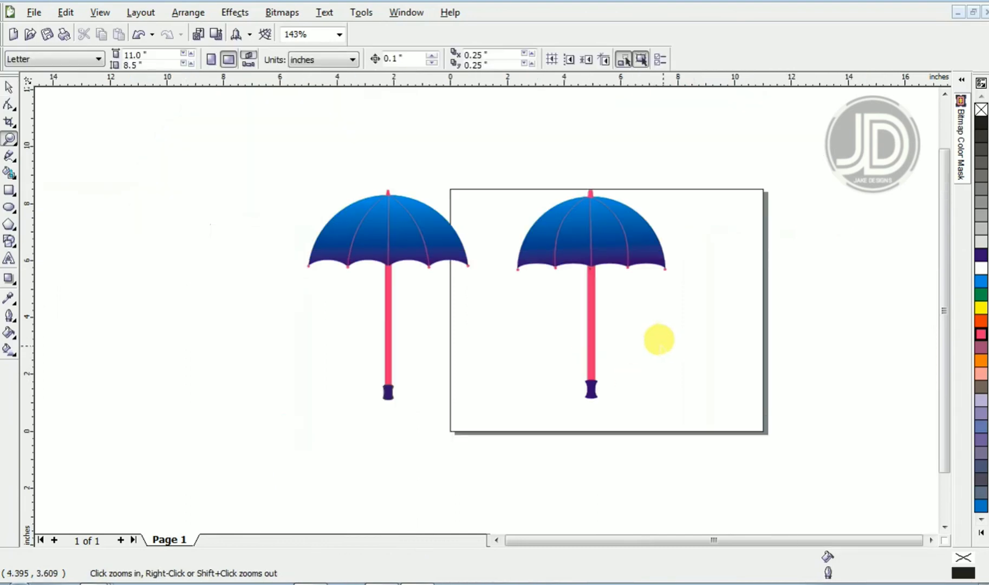
key(space)
drag(472, 134, 672, 425)
key(ctrl+g)
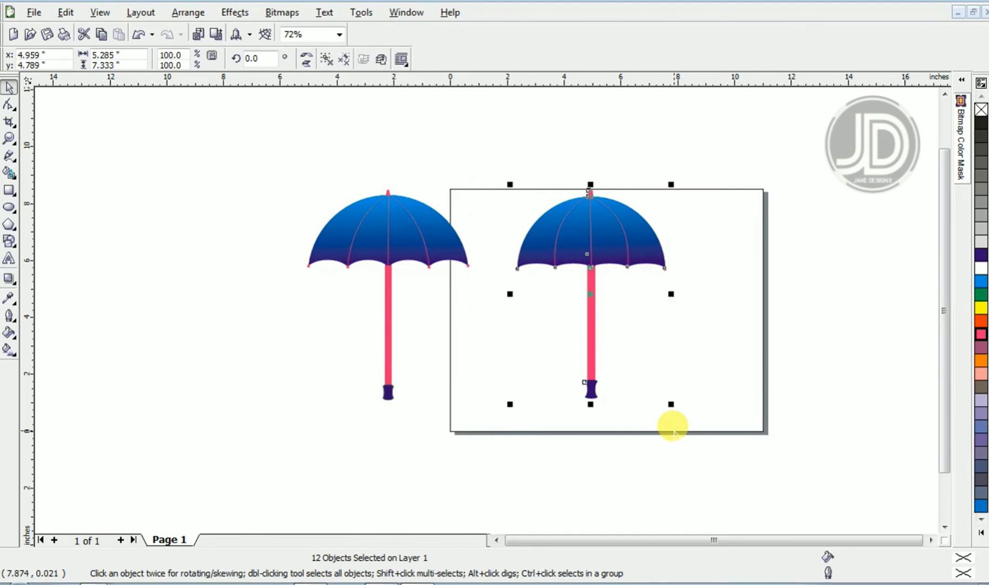